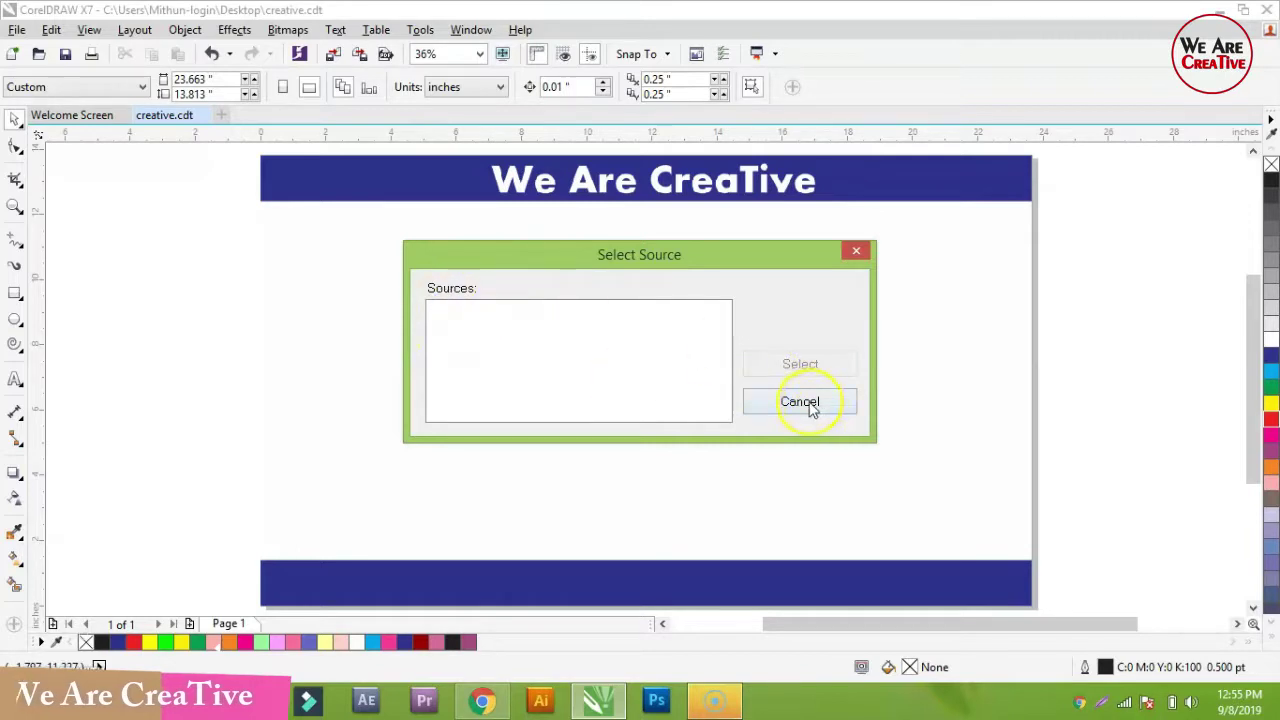
Dismiss the scanner source selection dialog and look over the Acquire Image options
left_click(856, 254)
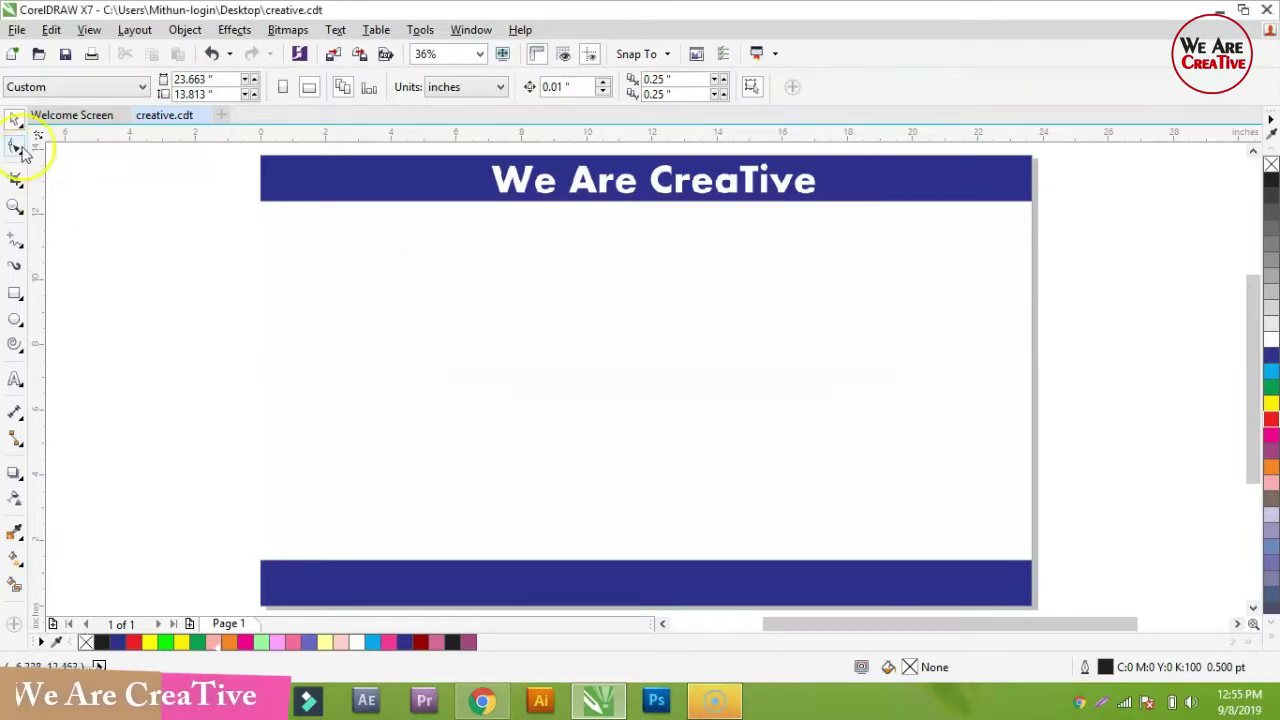
left_click(17, 29)
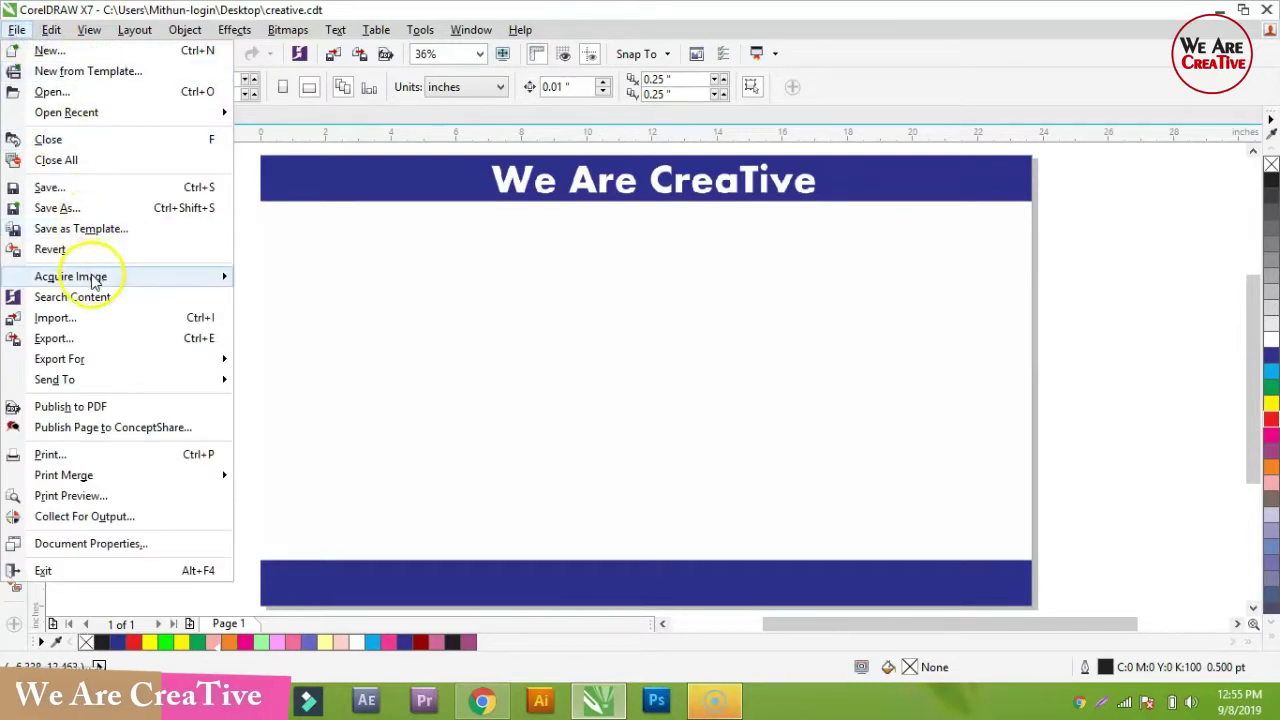
mouse_move(95, 283)
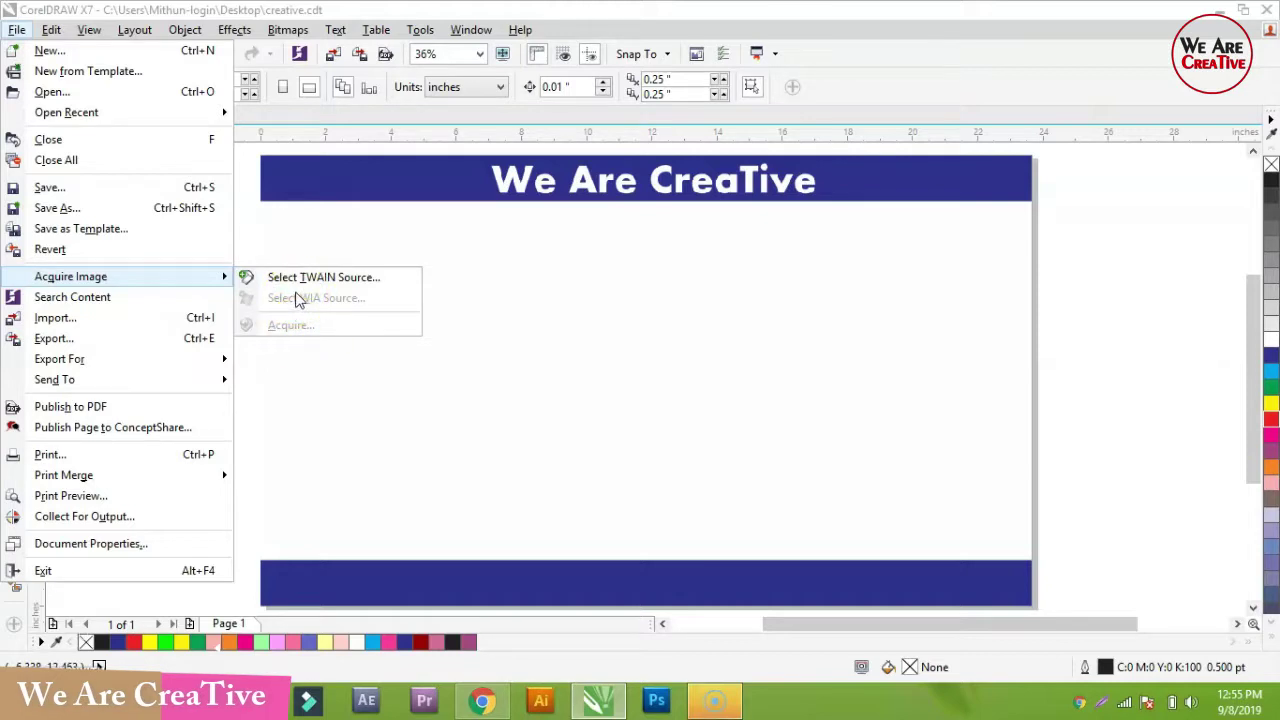
left_click(265, 296)
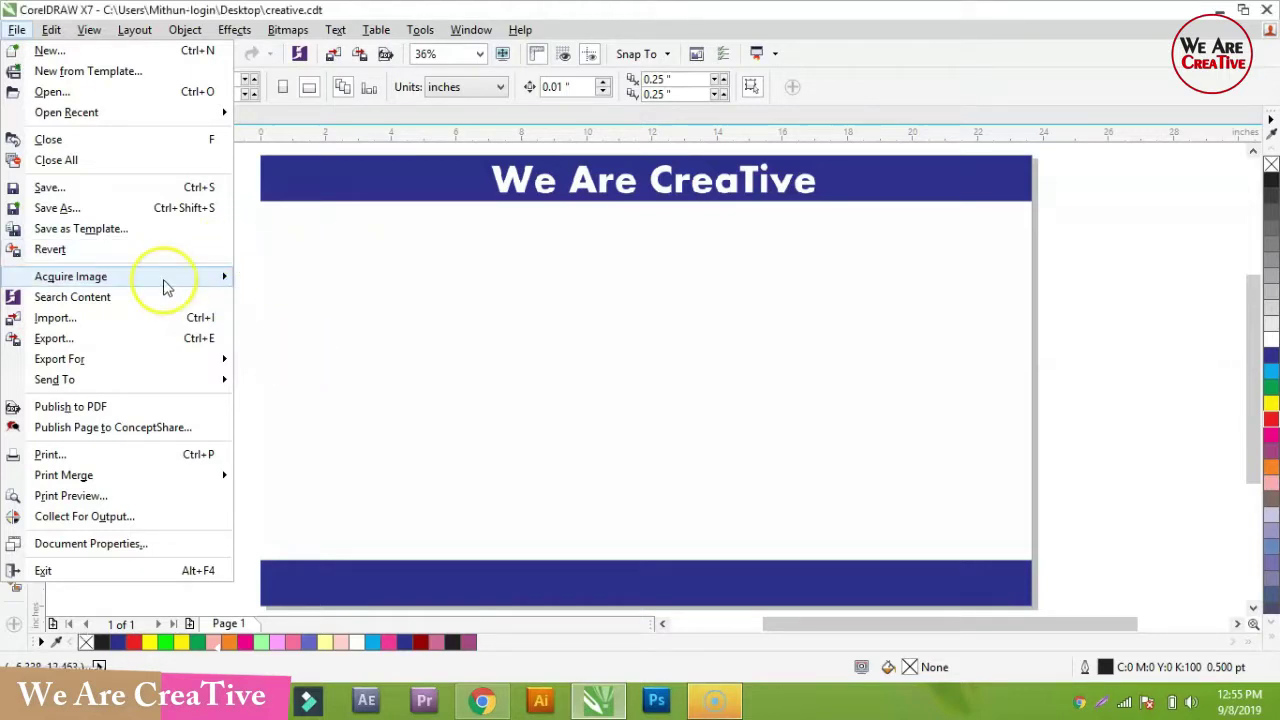
mouse_move(166, 286)
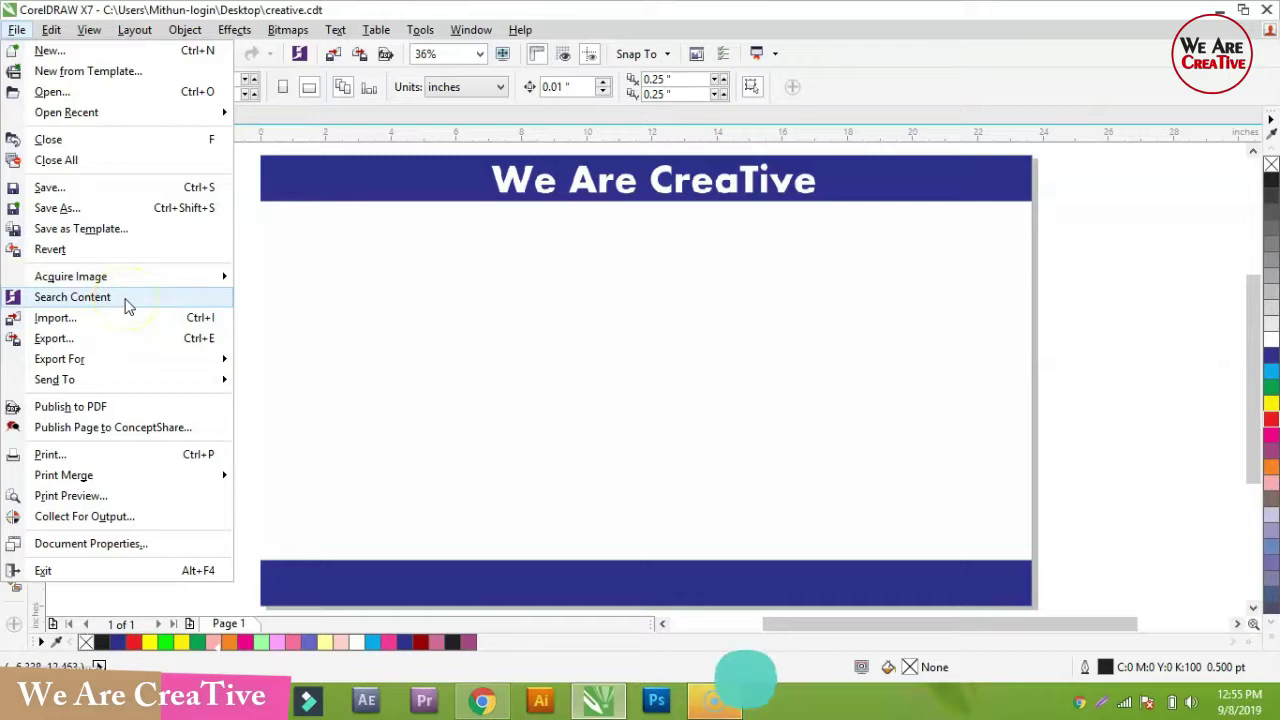
Open the content search window, widen it, and browse from Documents to Corel and the Corel PHOTO-PAINT X7 Samples folder
key("Escape")
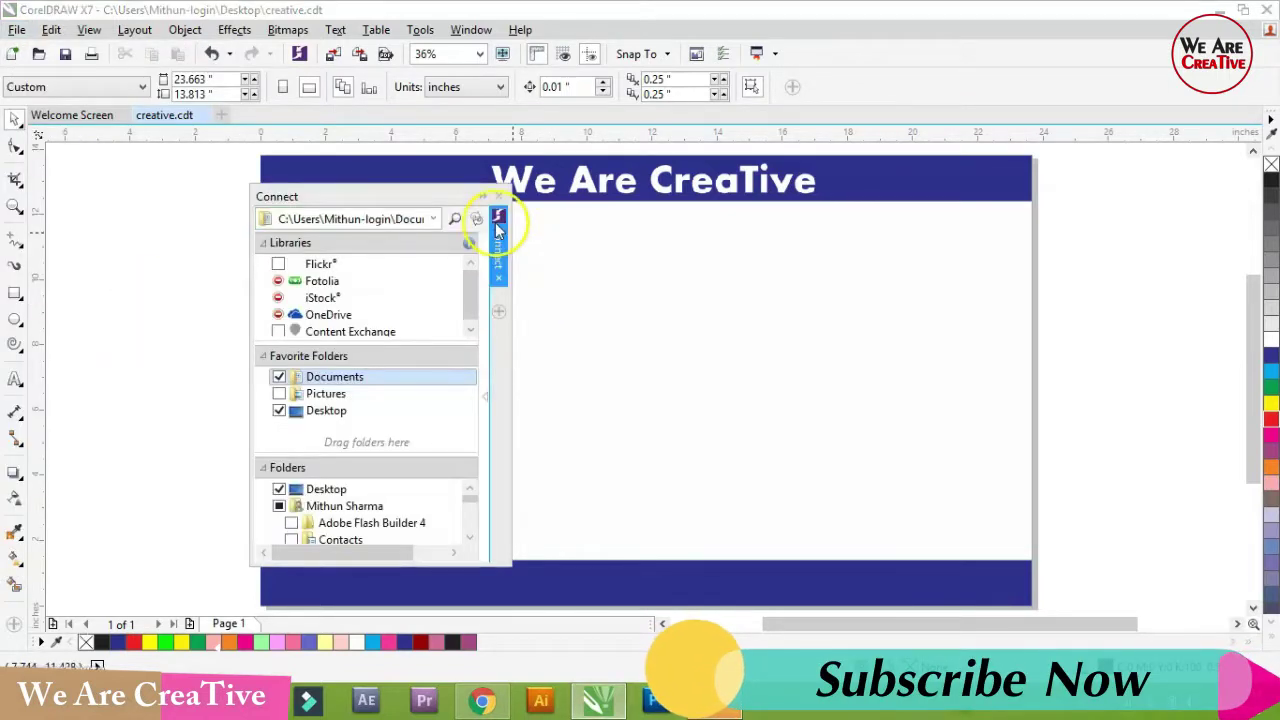
left_click_drag(512, 244, 946, 250)
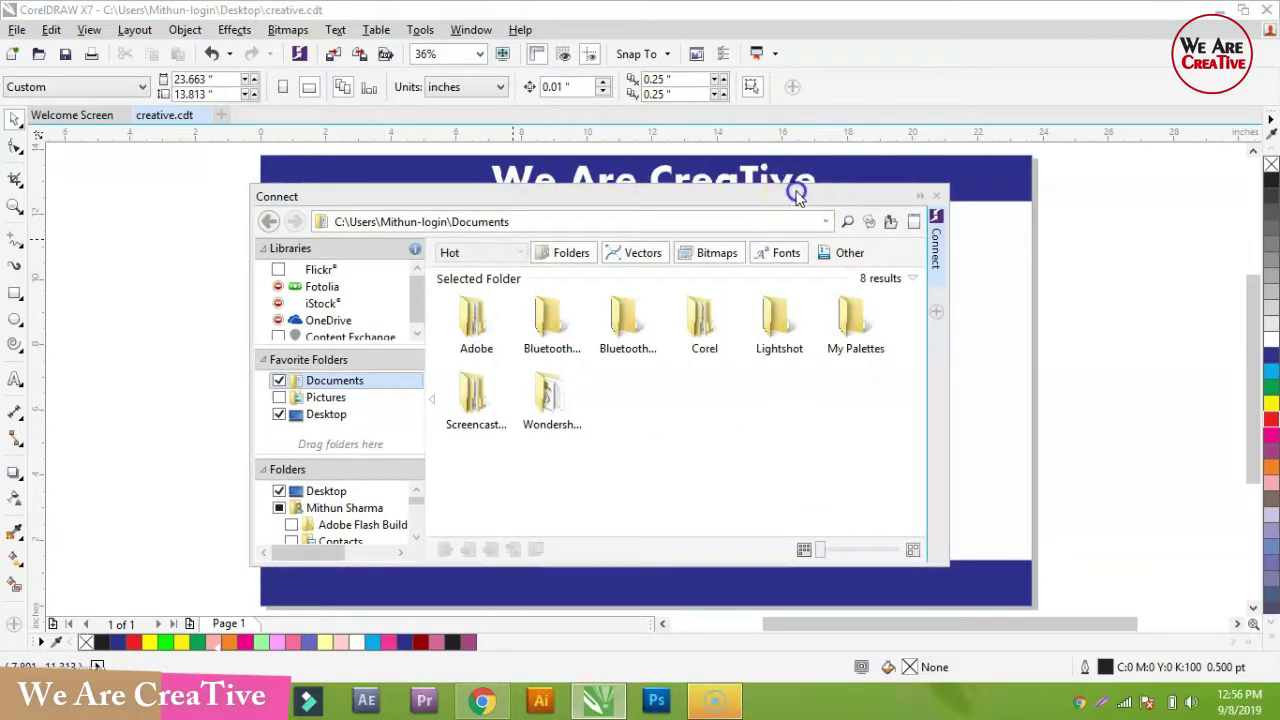
left_click_drag(797, 194, 794, 179)
left_click(701, 313)
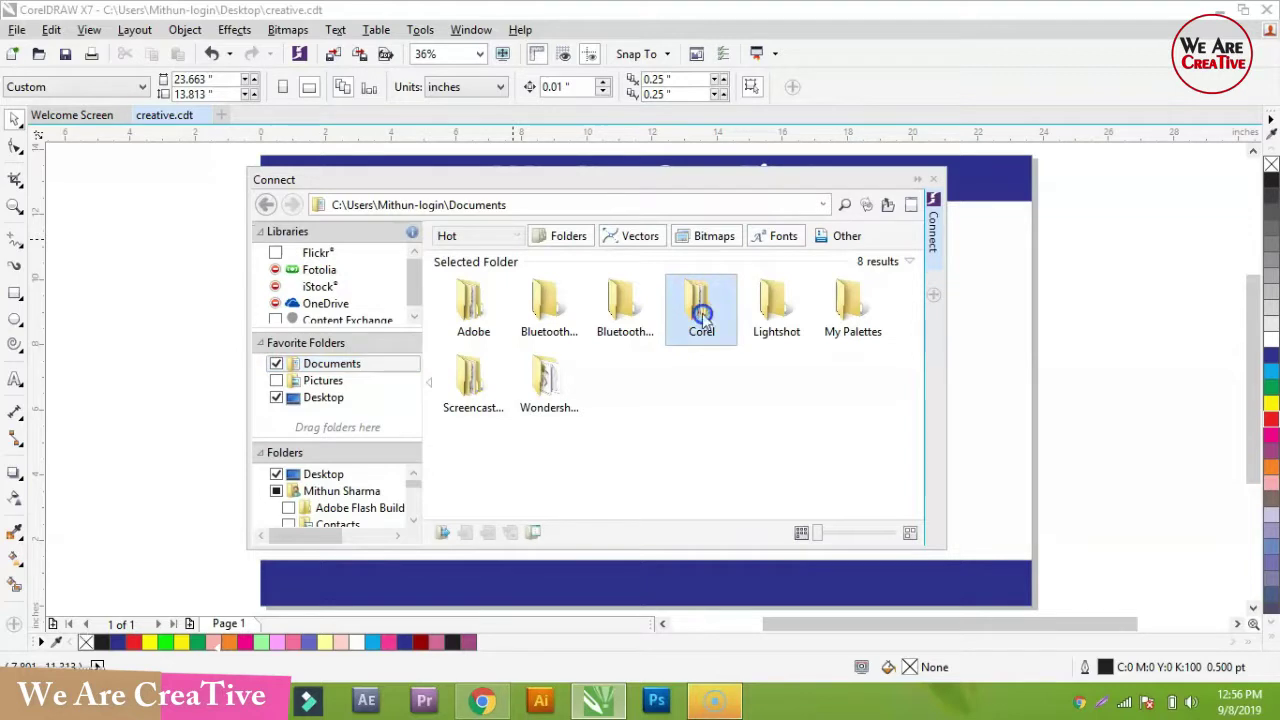
double_click(703, 316)
double_click(383, 305)
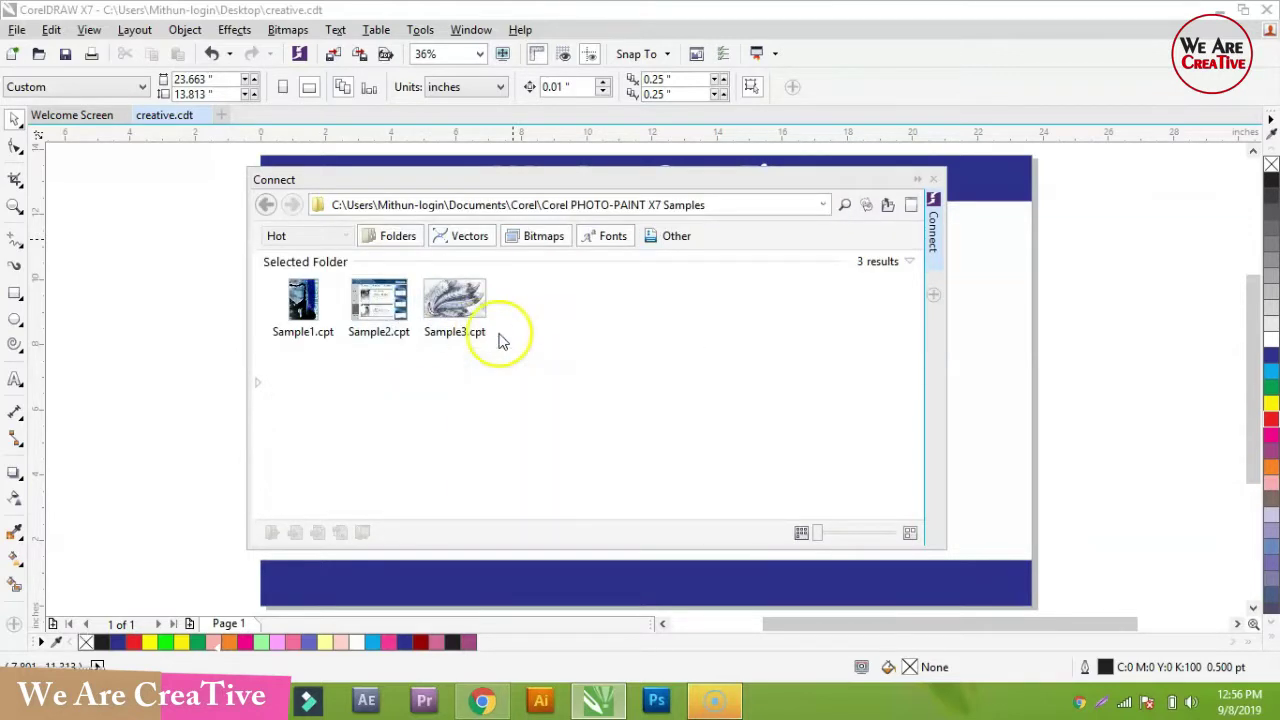
Insert Sample1.cpt from the samples folder into the empty area beside the page and close the Connect window
left_click(313, 310)
mouse_move(313, 311)
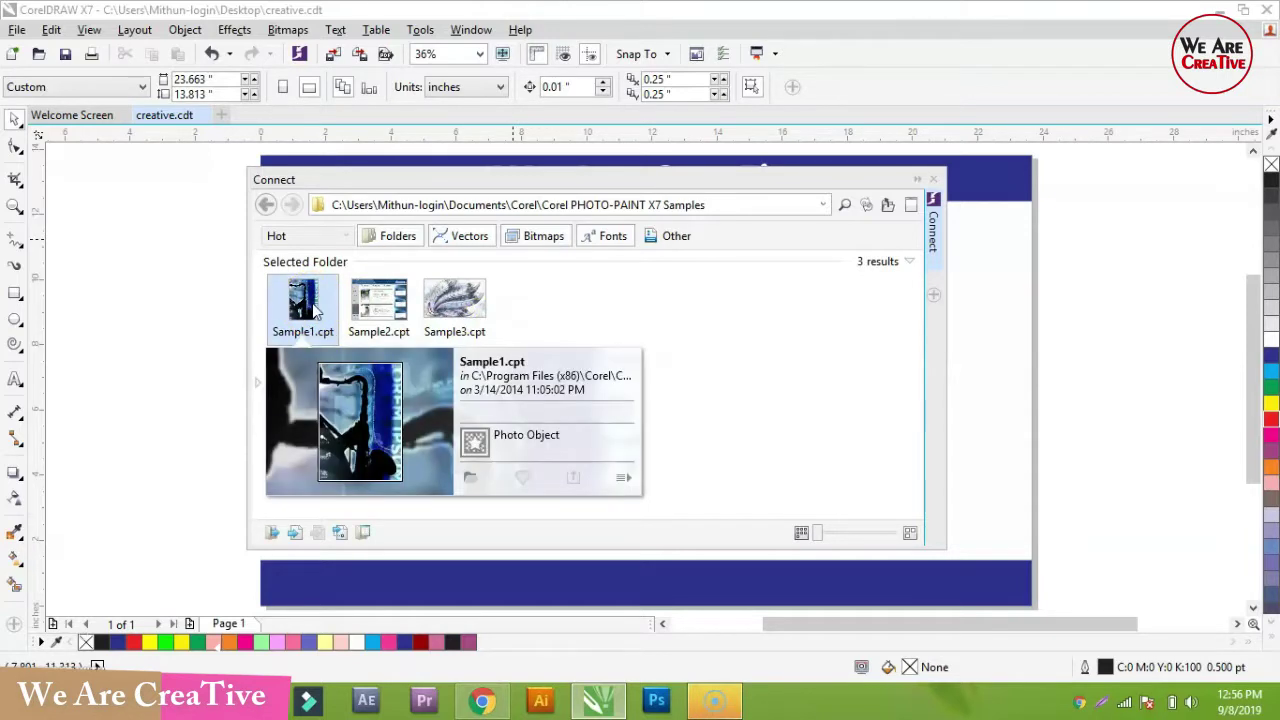
left_click(372, 310)
left_click(308, 302)
left_click_drag(305, 305, 285, 307)
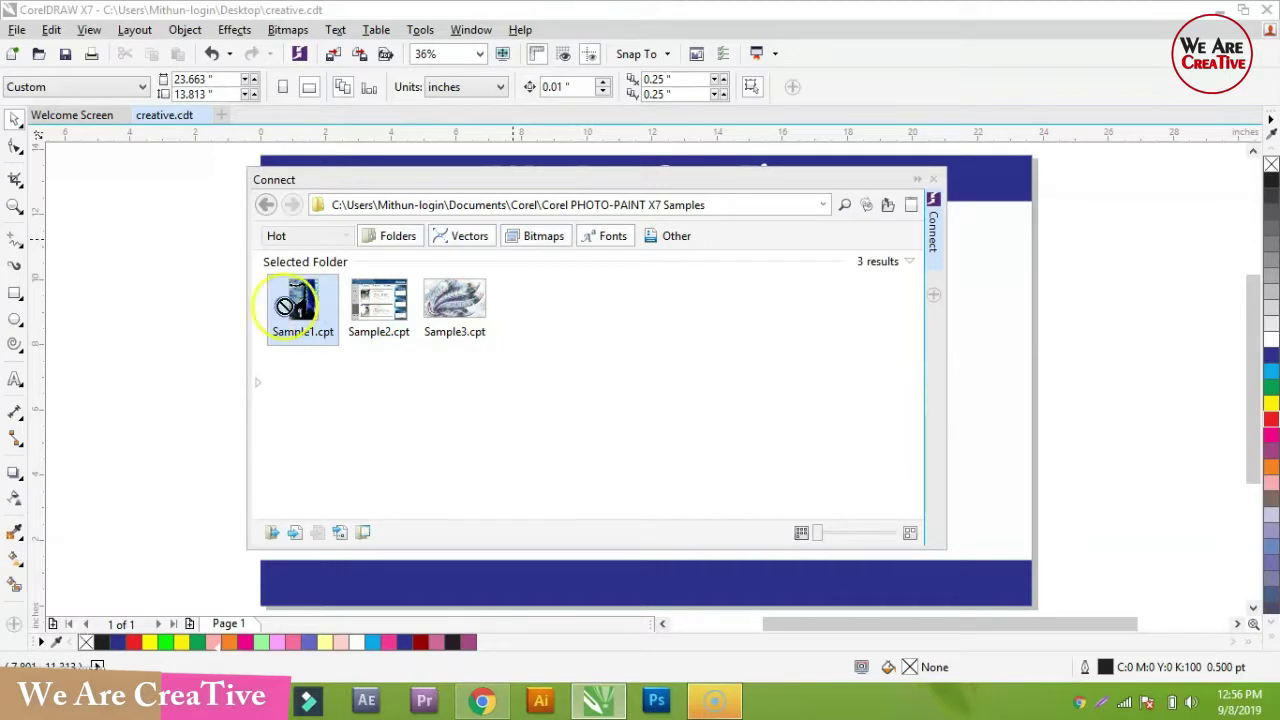
left_click_drag(152, 306, 152, 306)
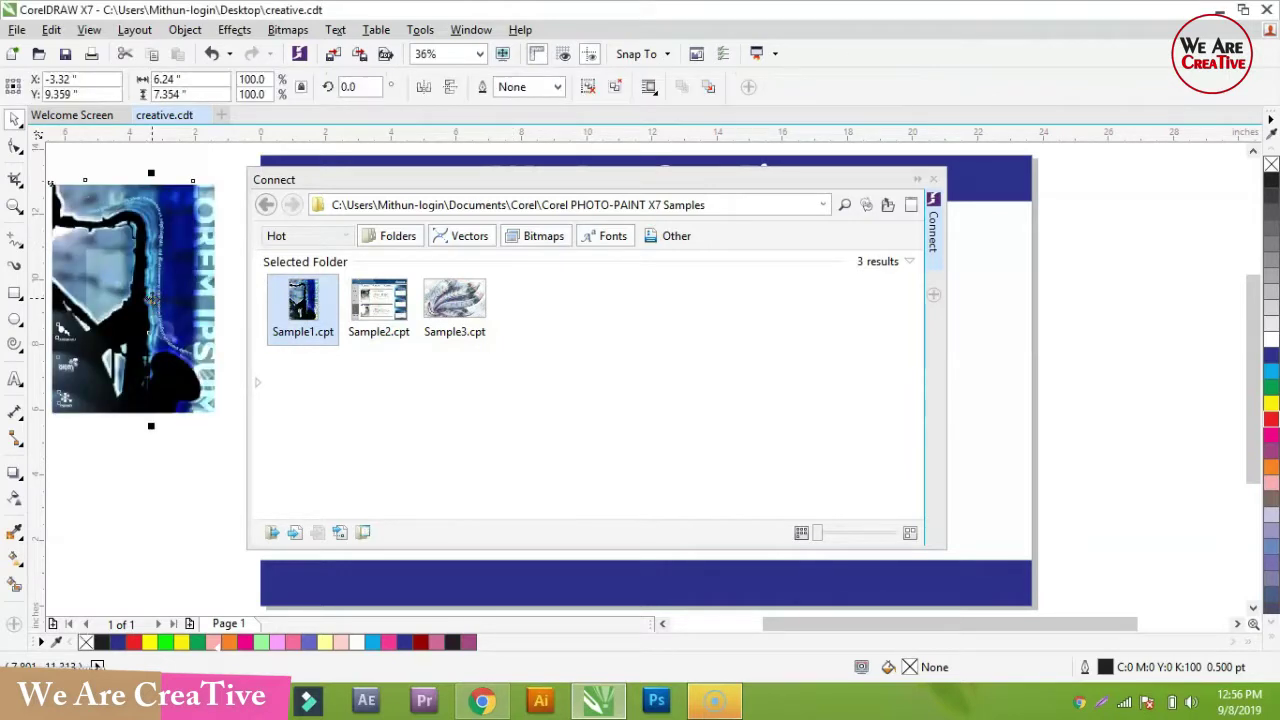
left_click(933, 181)
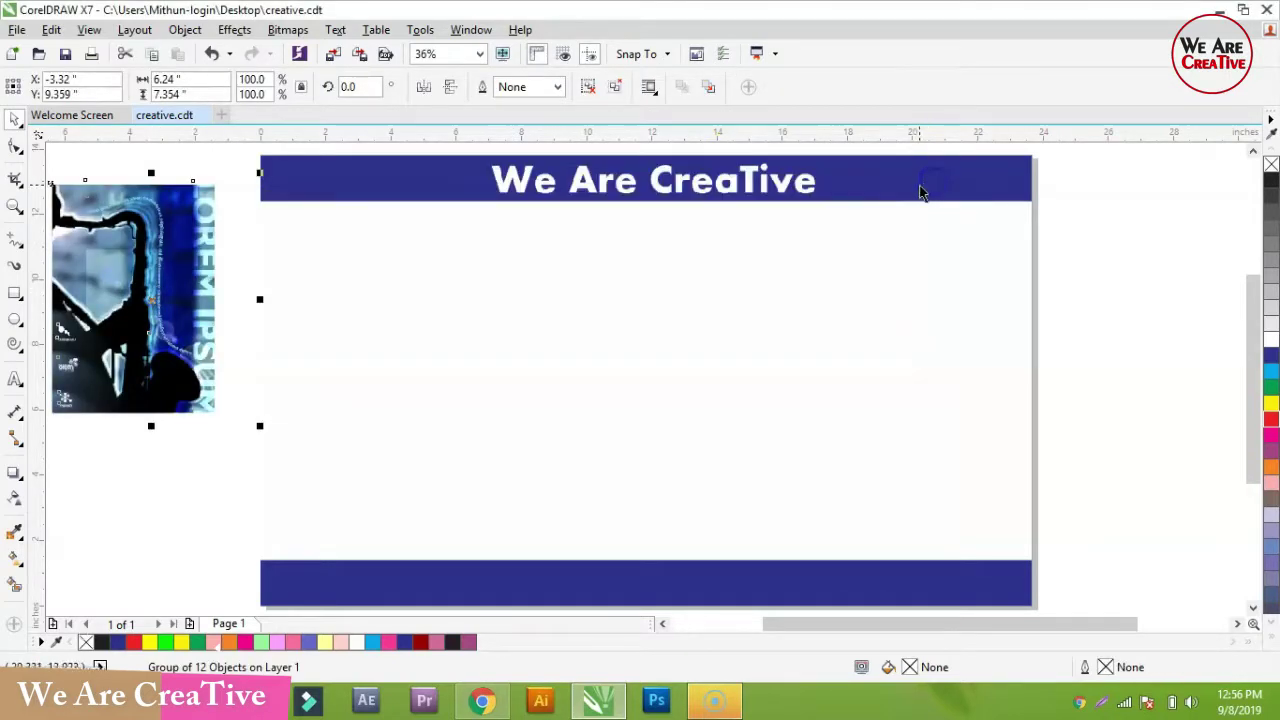
Move the inserted saxophone sample onto the page and inspect it at close range
scroll(274, 320, "down", 2)
left_click_drag(189, 290, 414, 354)
scroll(417, 368, "up", 2)
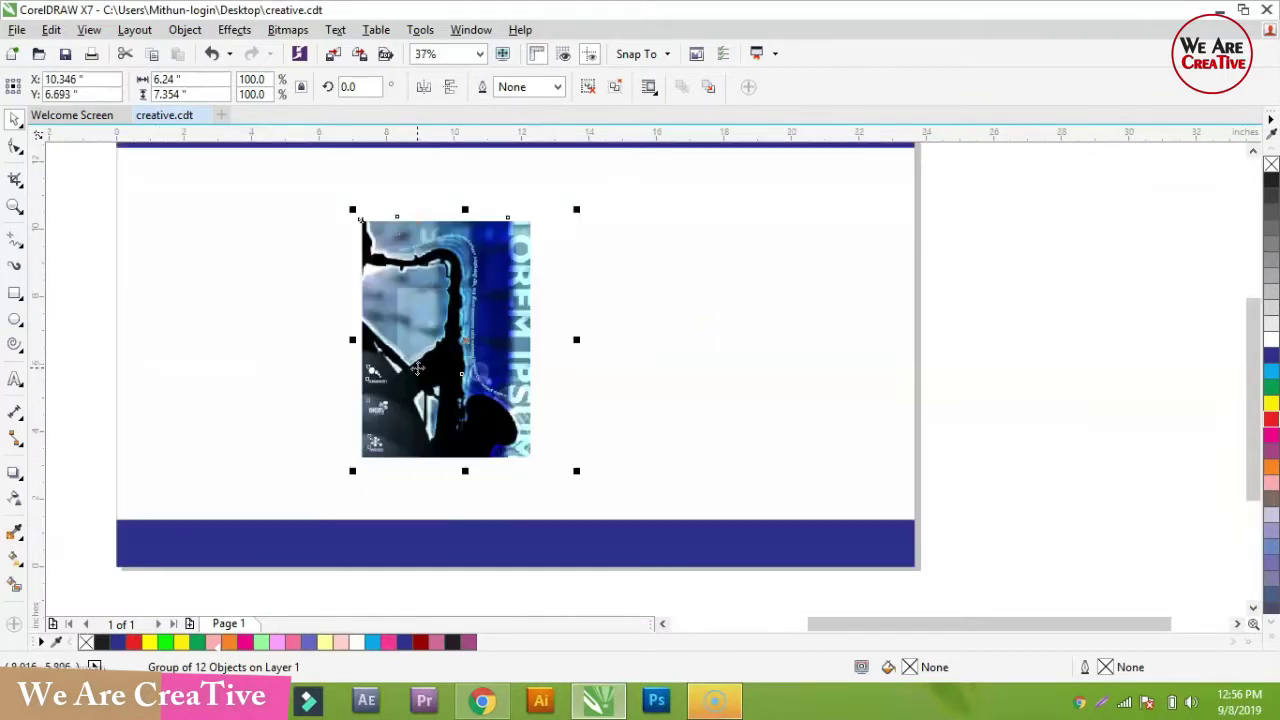
scroll(425, 345, "up", 2)
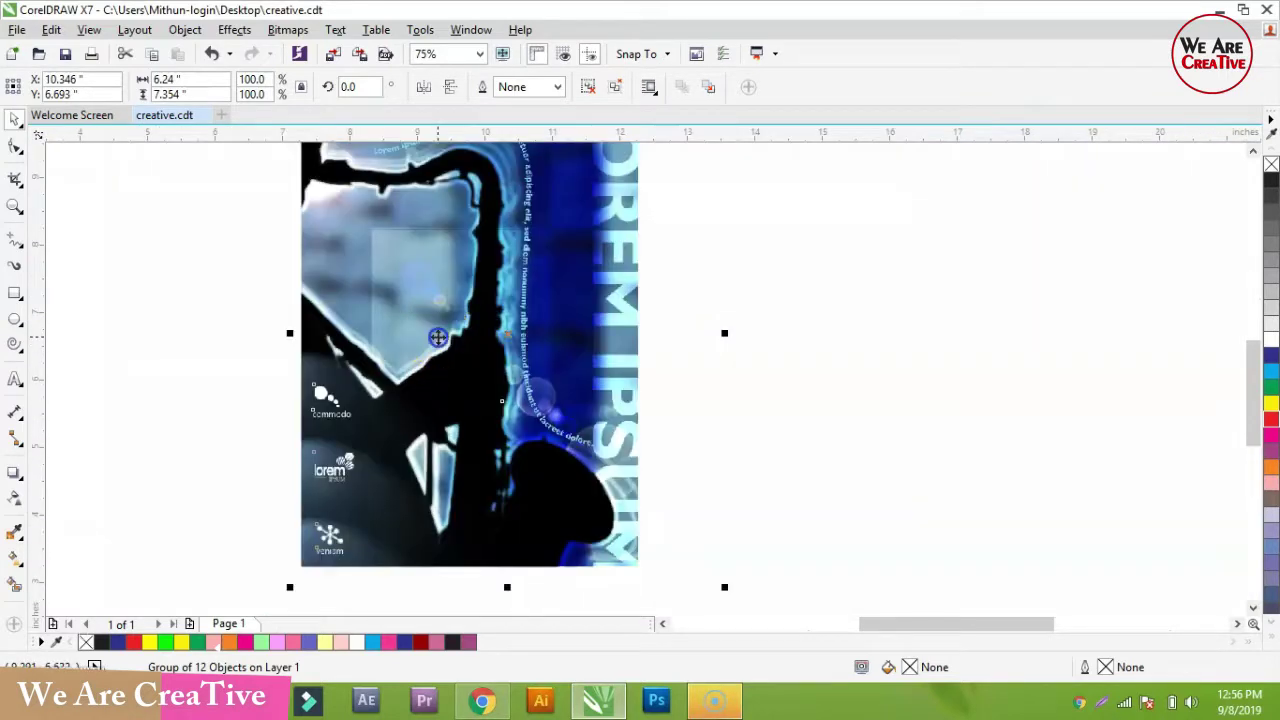
scroll(448, 330, "down", 2)
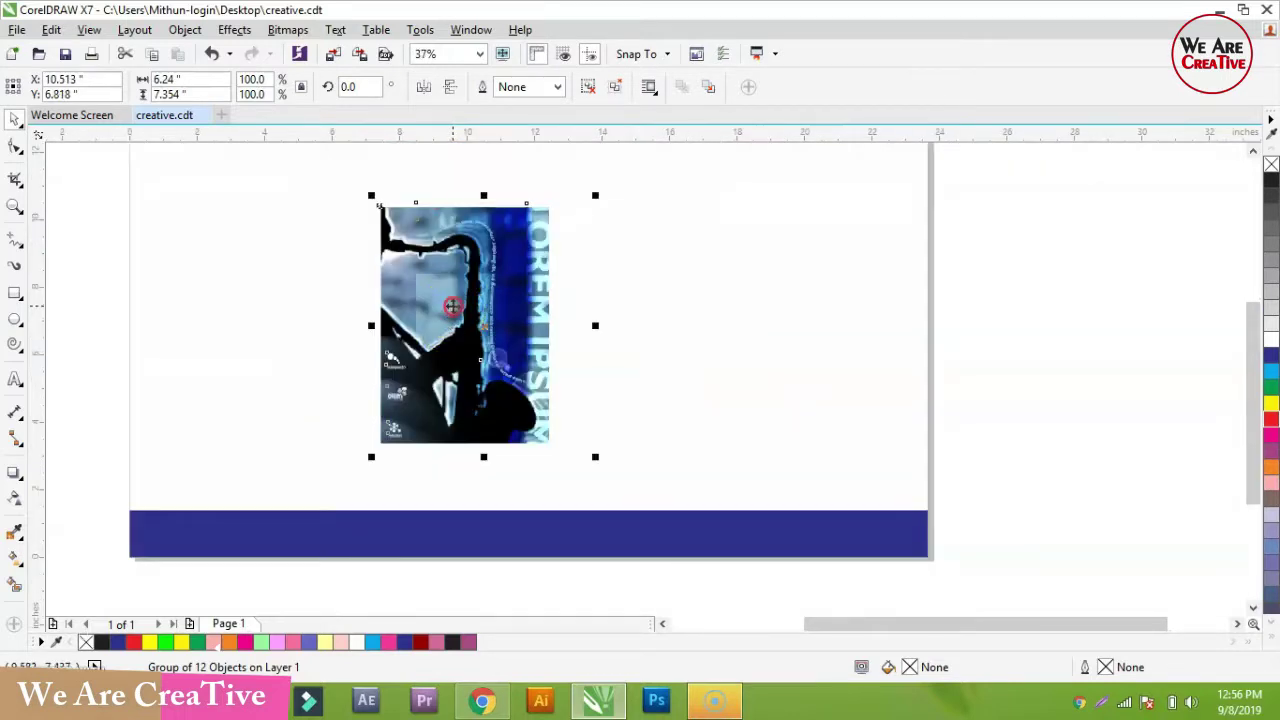
Ungroup all objects of the saxophone sample and clear the selection
right_click(452, 306)
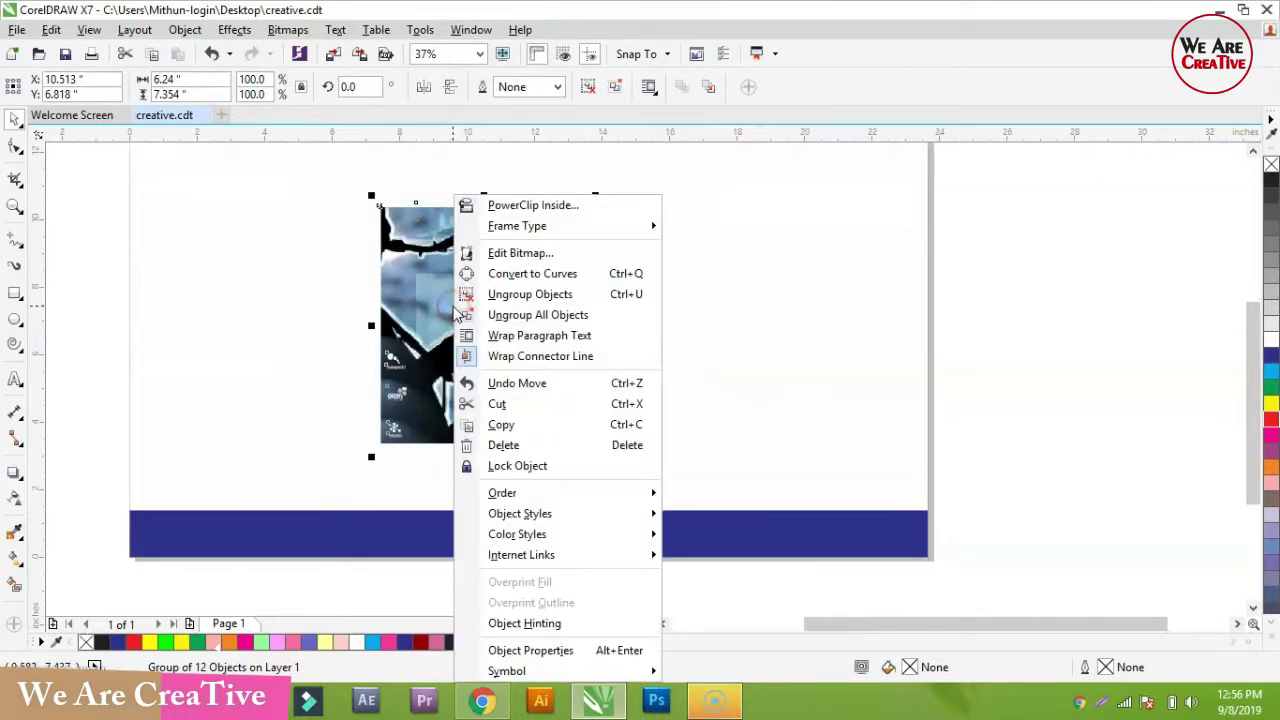
left_click(557, 316)
left_click(608, 300)
Pull the curved text out to the right of the sample image and the black saxophone silhouette out to the left
left_click(500, 314)
left_click(487, 310)
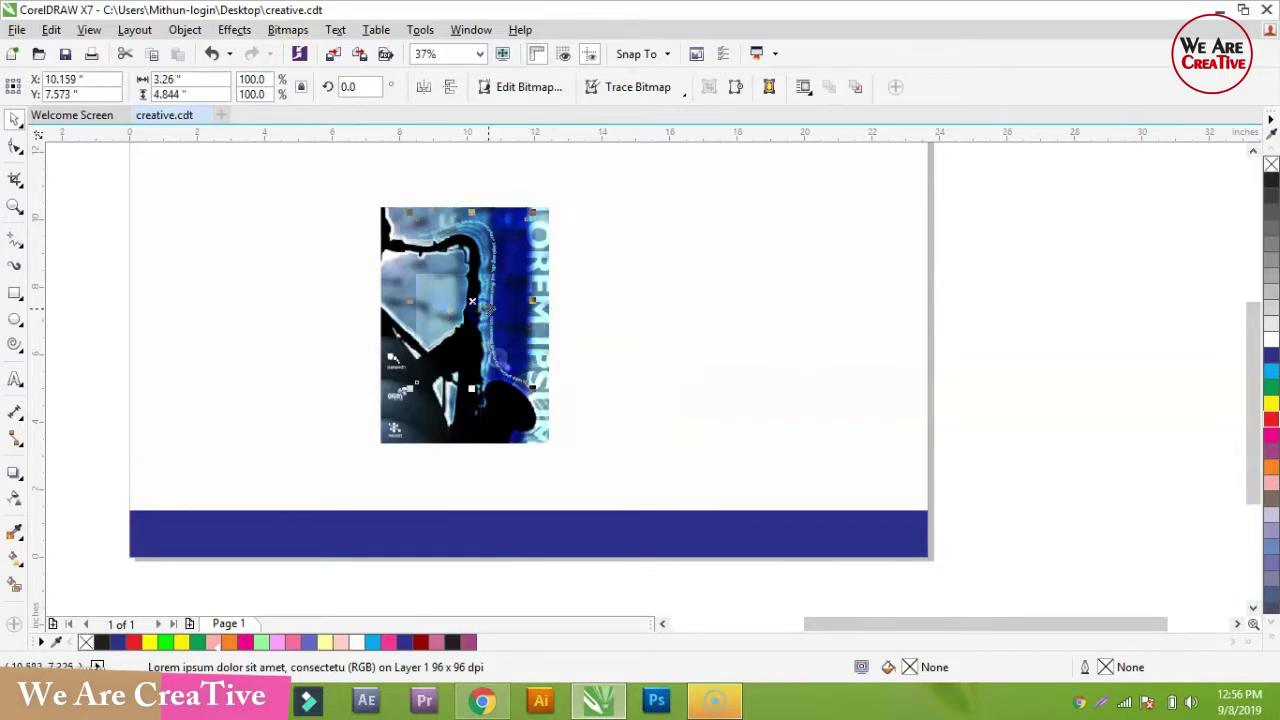
left_click_drag(482, 302, 720, 288)
left_click(551, 309)
left_click_drag(480, 313, 220, 294)
Separate the remaining layers of the sample, moving the blue tiles background to about X 15.8, Y 6.7 inches
left_click(470, 318)
left_click(678, 342)
left_click(472, 325)
left_click_drag(472, 325, 366, 271)
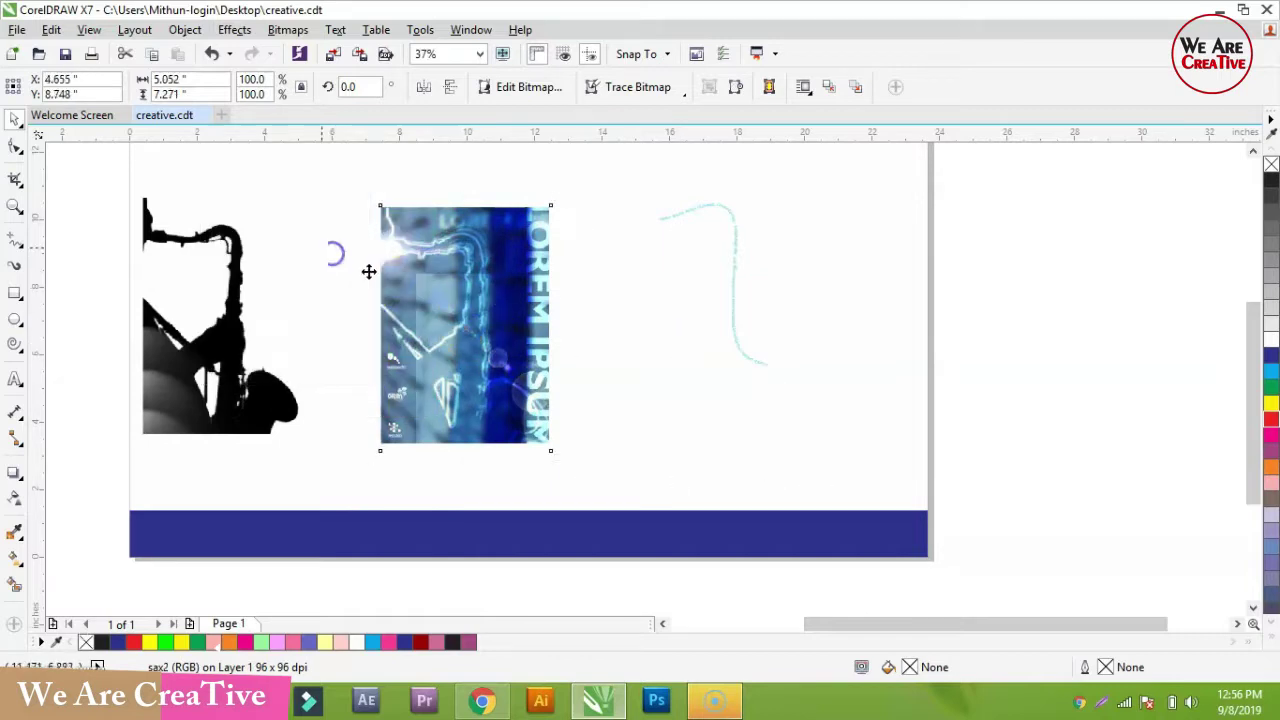
left_click(711, 317)
left_click(449, 337)
mouse_move(427, 322)
left_mouse_down()
mouse_move(313, 317)
mouse_move(471, 343)
mouse_move(692, 345)
left_mouse_up()
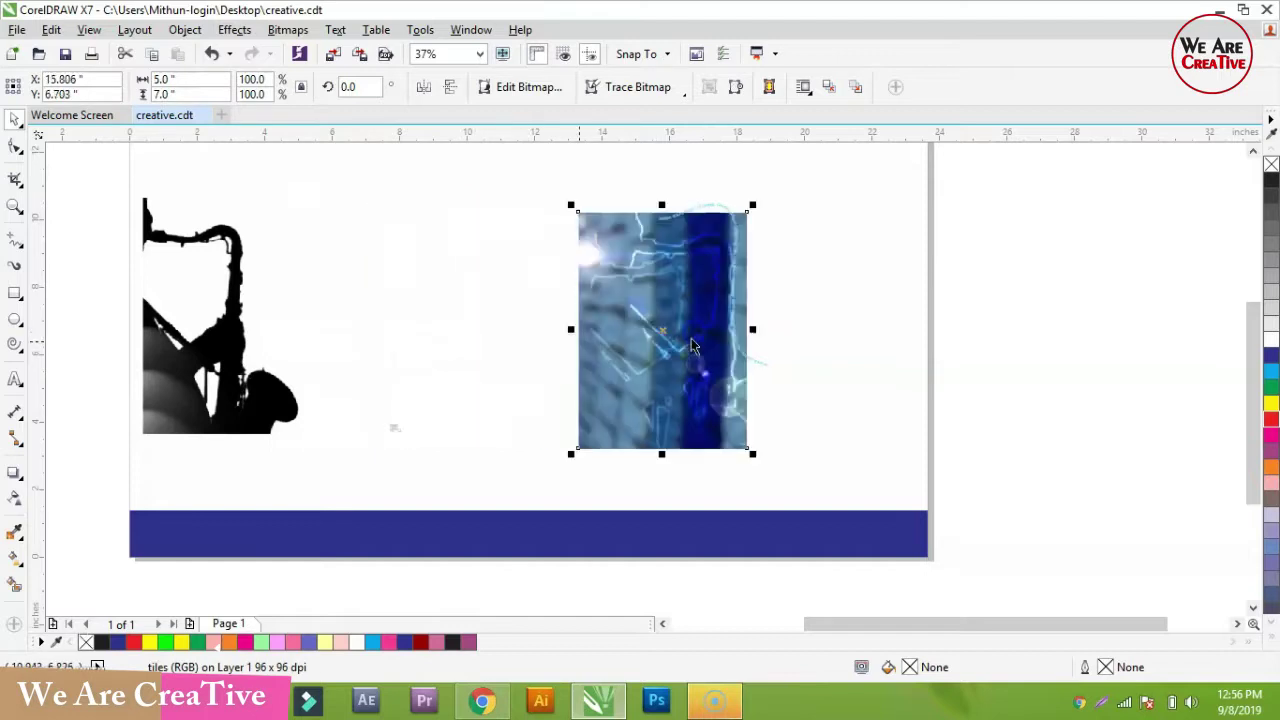
left_click(521, 342)
scroll(529, 343, "down", 2)
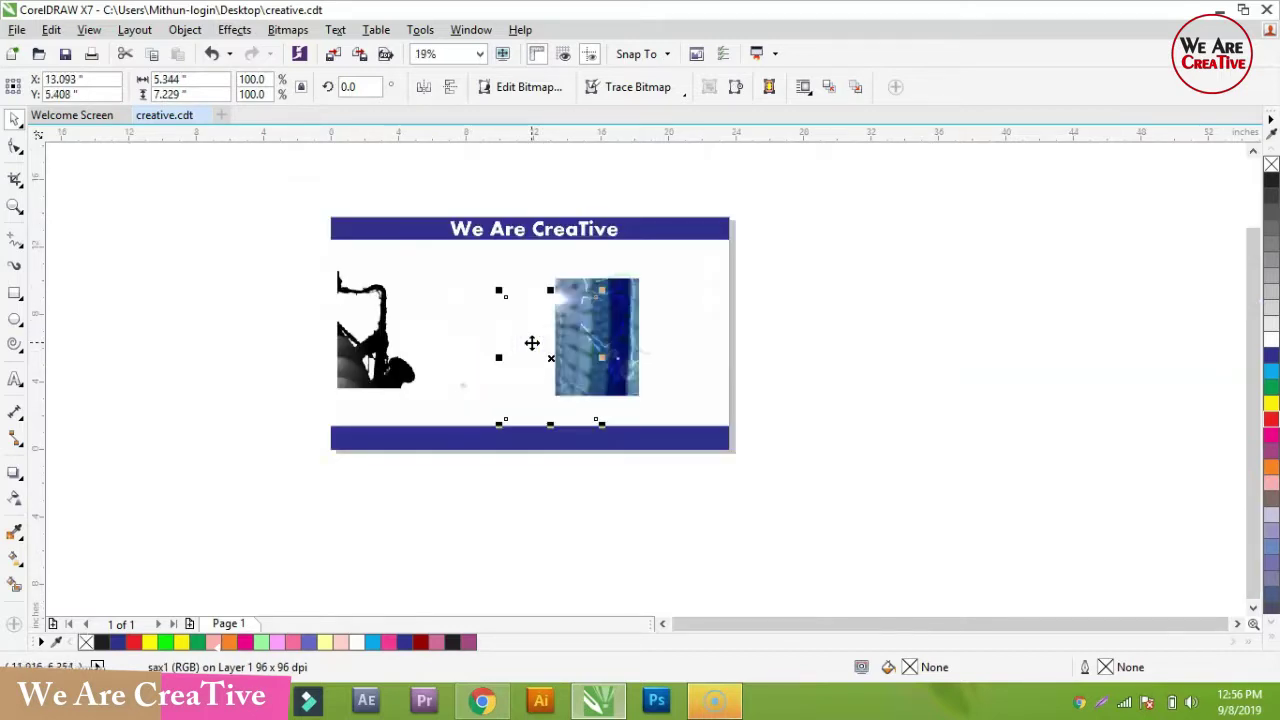
Revert creative.cdt to its last saved version, discarding all current changes
left_click(17, 30)
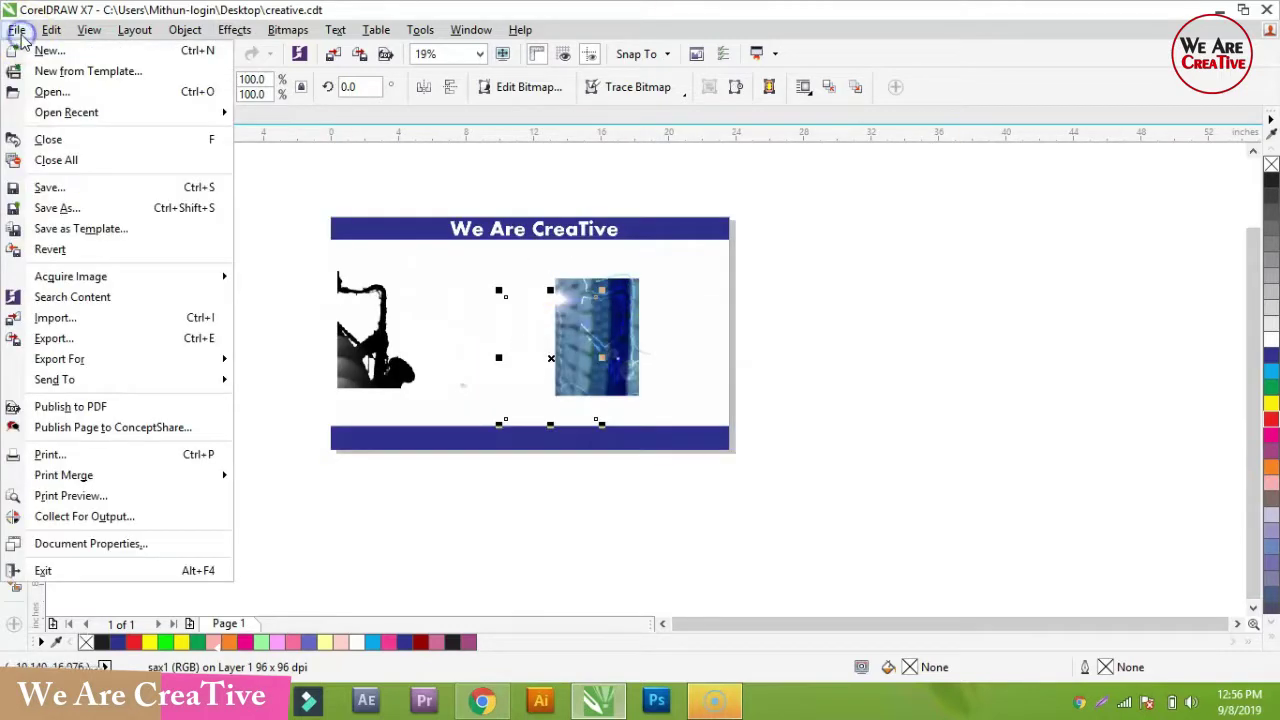
left_click(56, 249)
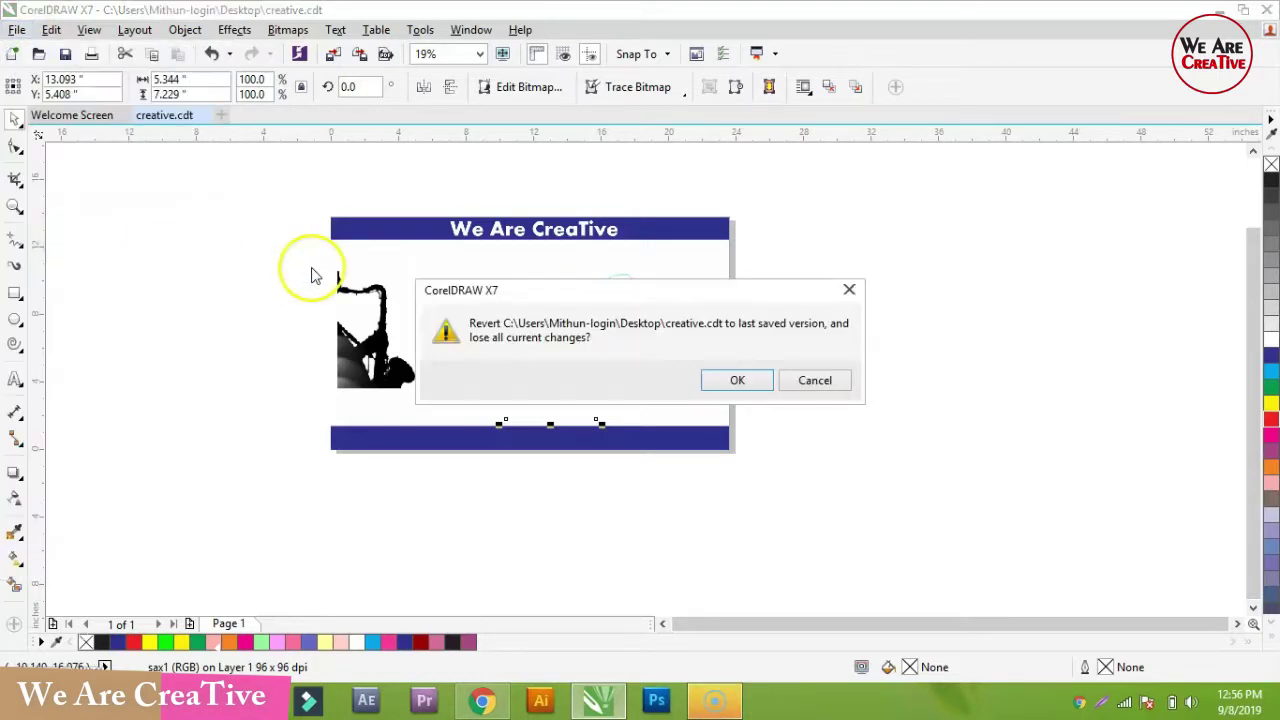
left_click(735, 381)
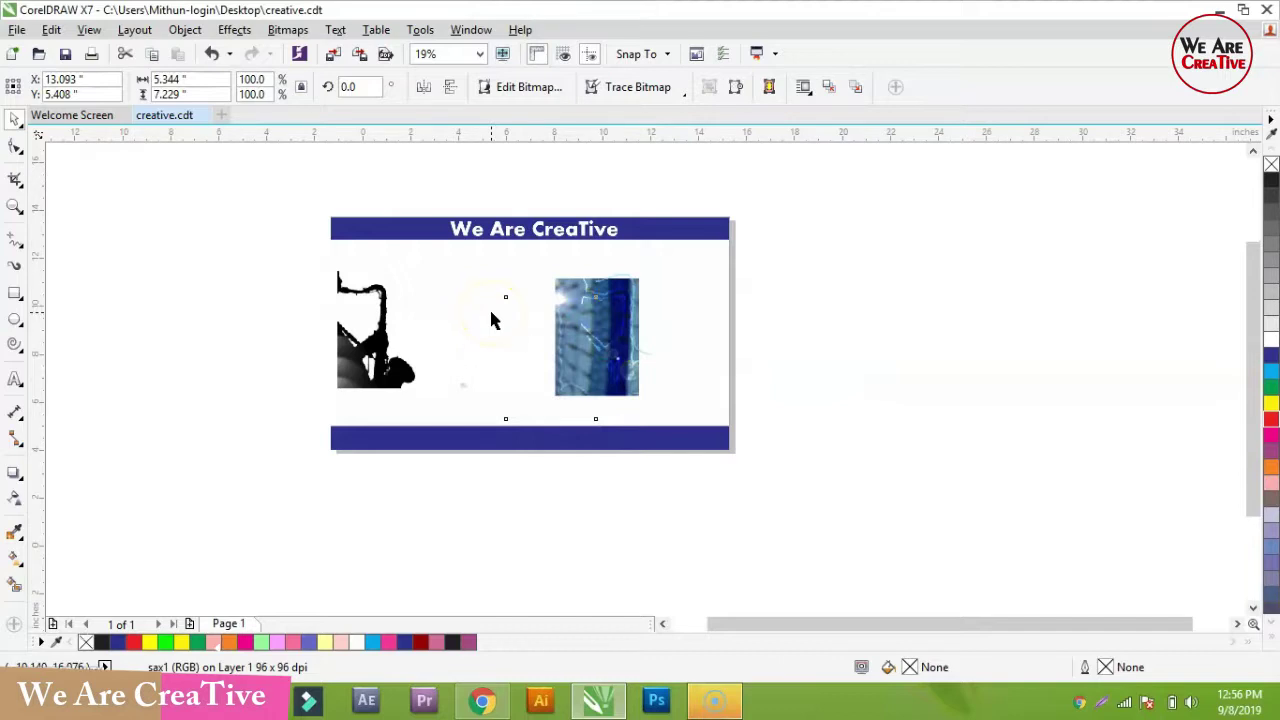
Delete all the shapes and lines between the two blue title bars
left_click_drag(320, 246, 929, 501)
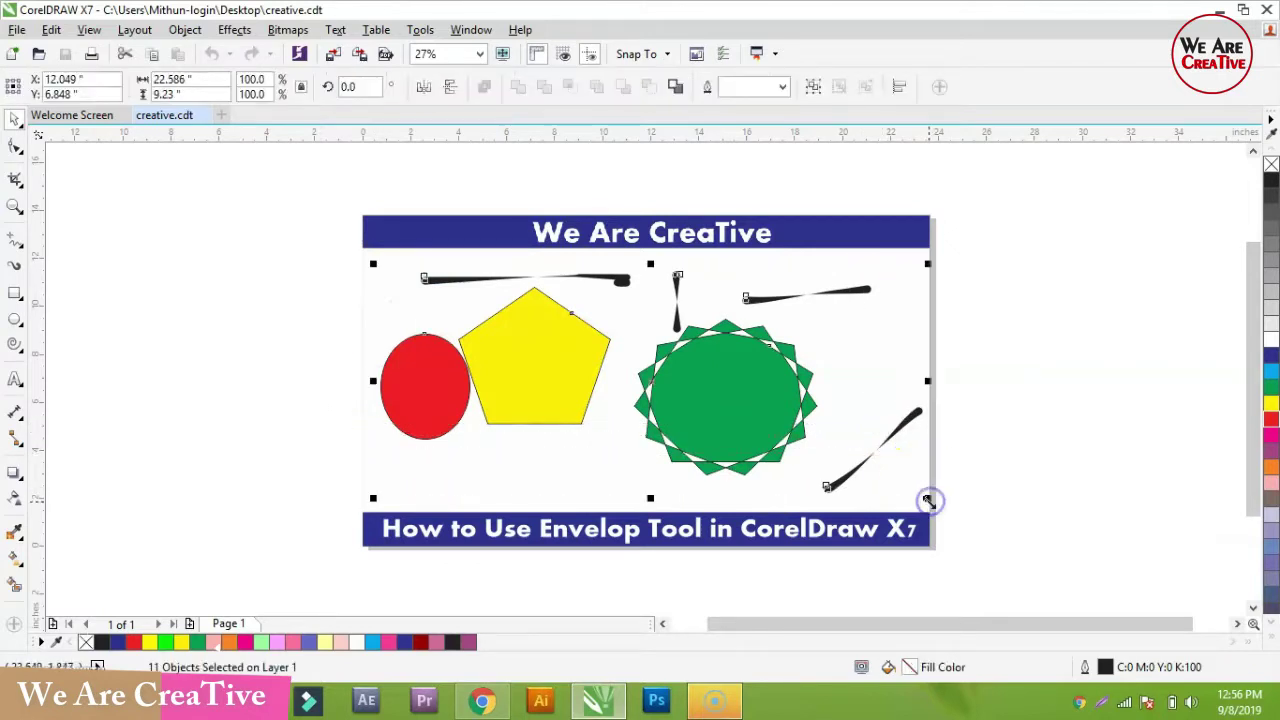
left_click(858, 468)
key("Delete")
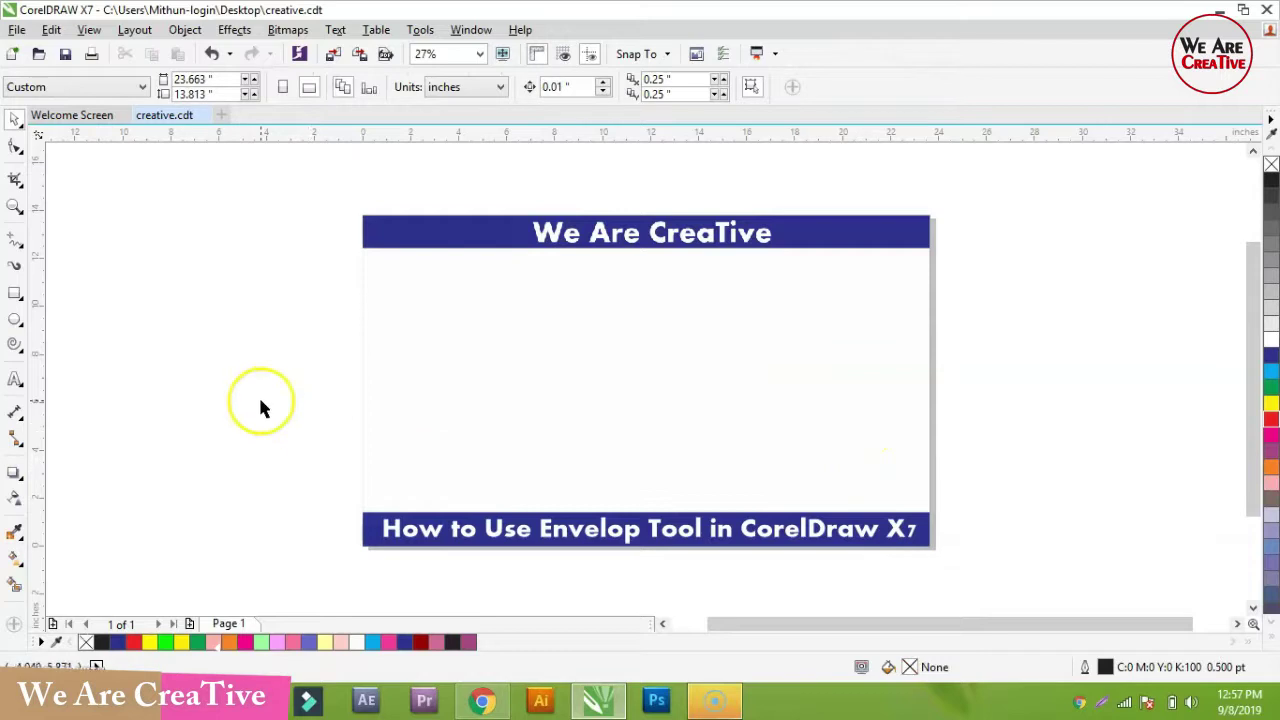
Start importing a file and browse to the Images folder on the Desktop
left_click(17, 29)
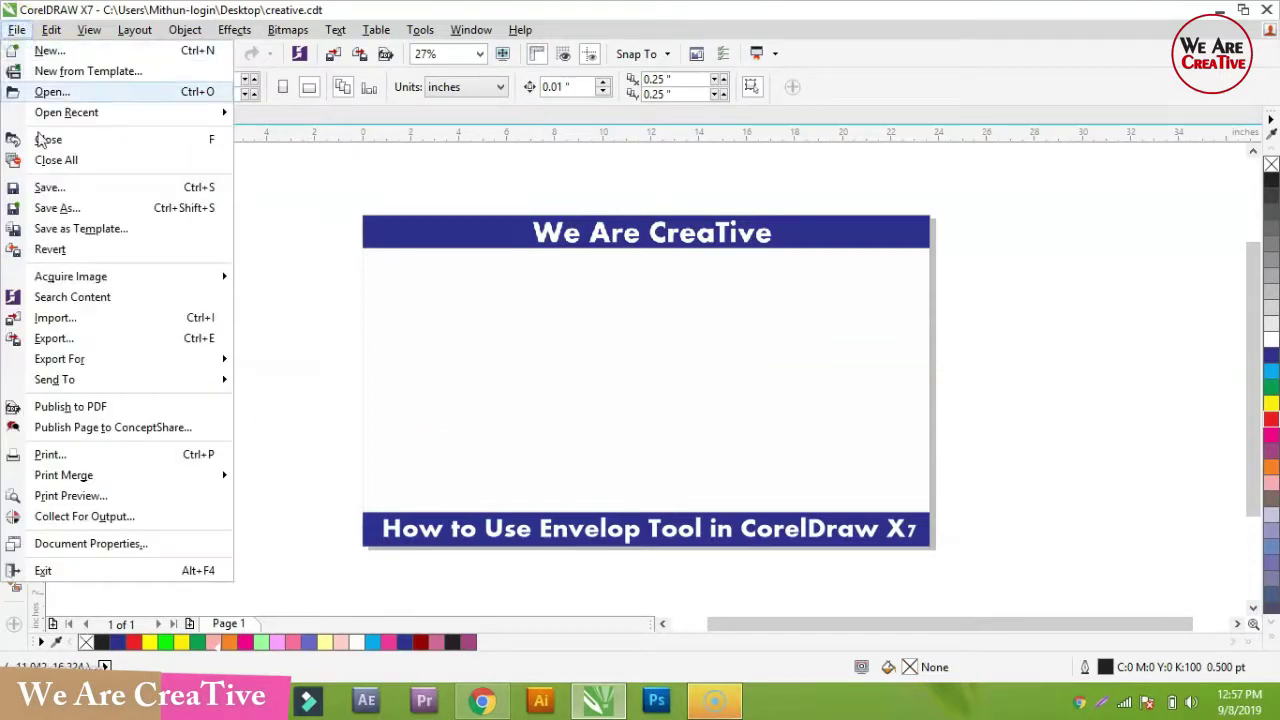
left_click(55, 318)
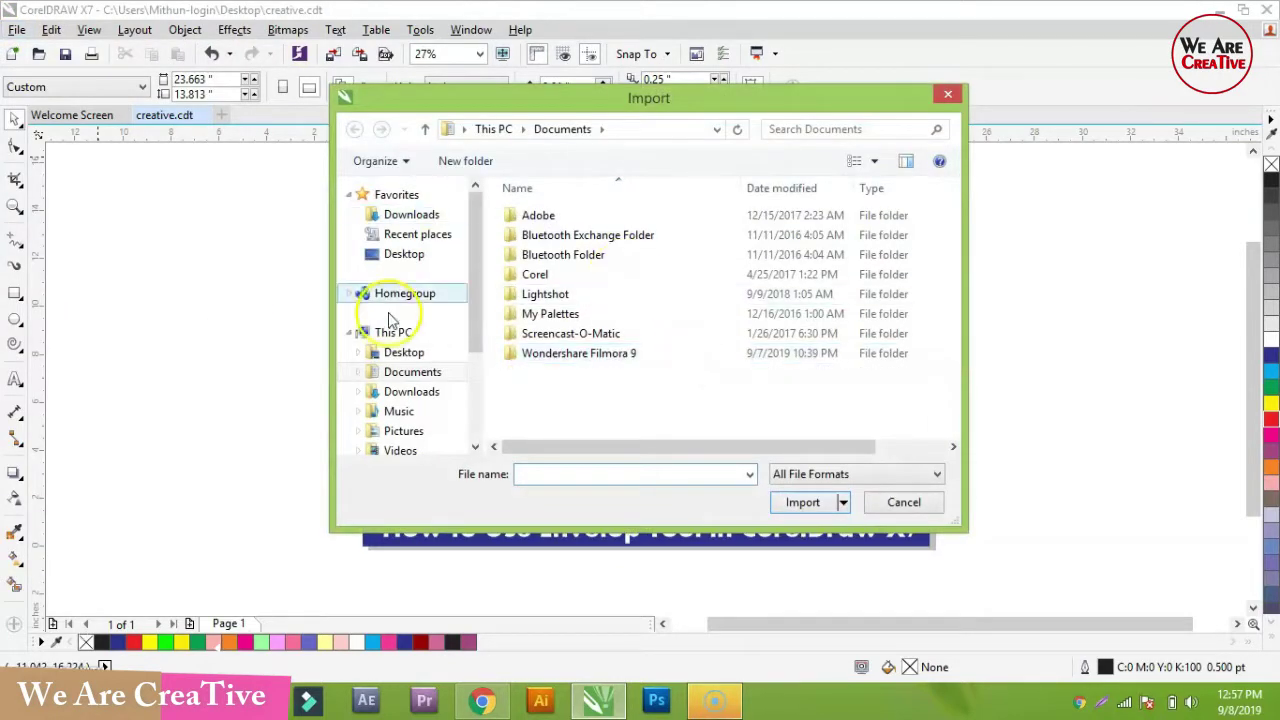
left_click(392, 352)
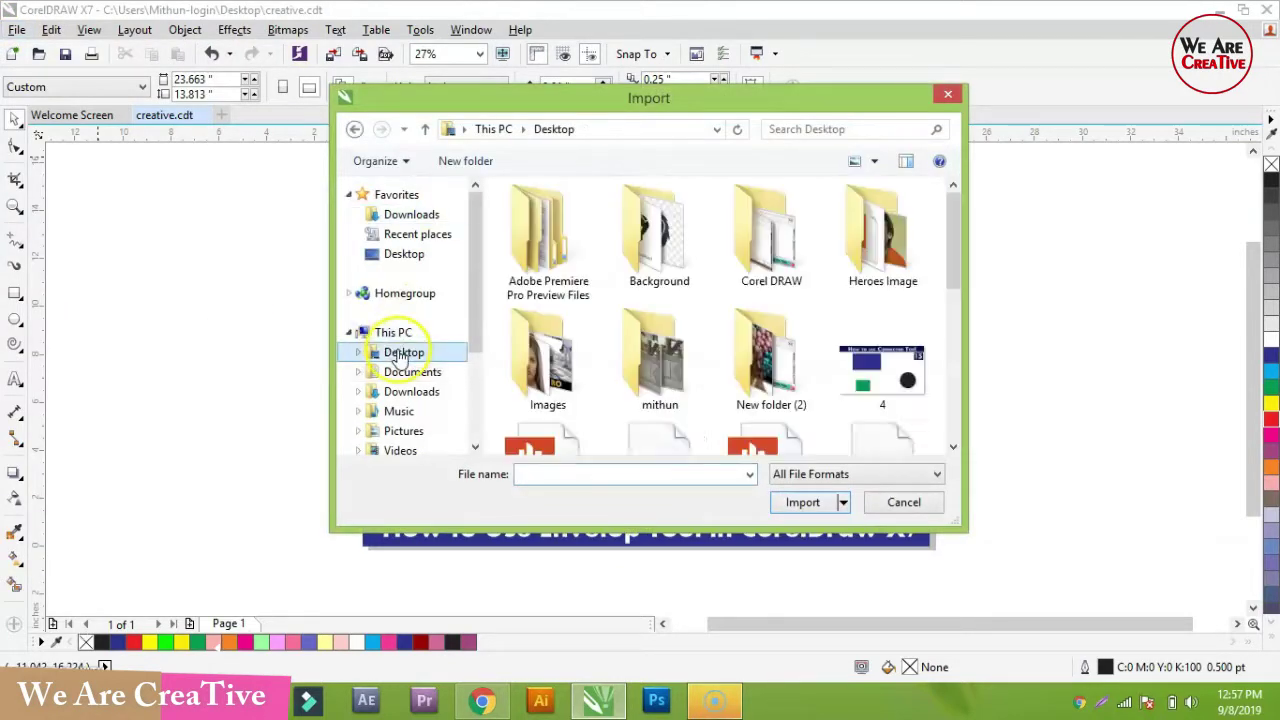
double_click(577, 375)
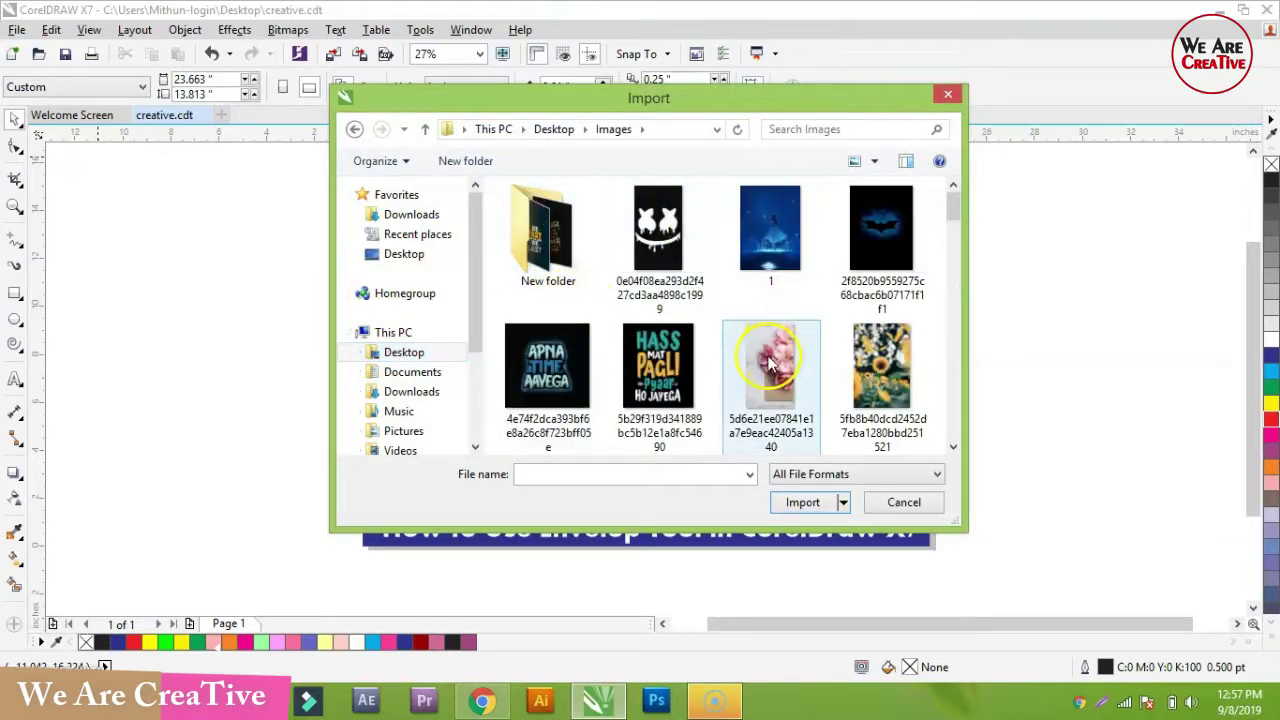
Import 6b2cd619952761fc8208c9b334d5faa2.jpg from the Images folder and place it between the title bars at about 5.18 by 7.33 inches
left_click(881, 370)
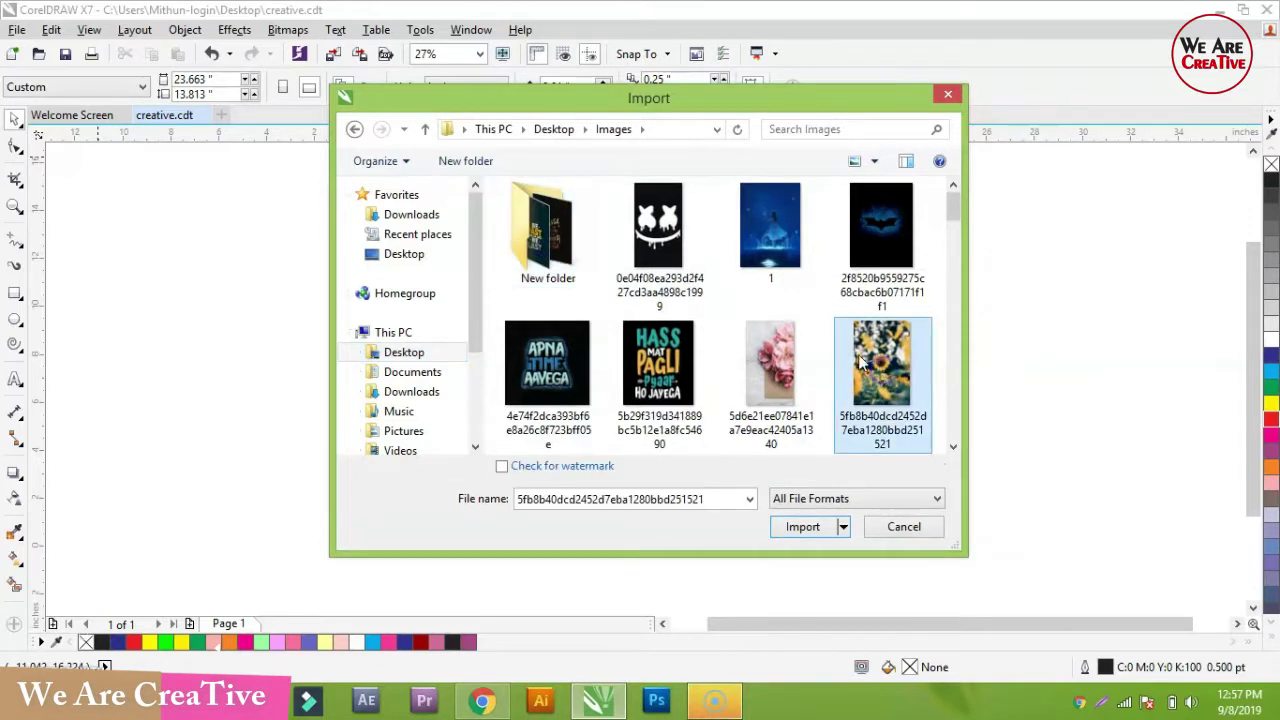
left_click(767, 234)
left_click(656, 240)
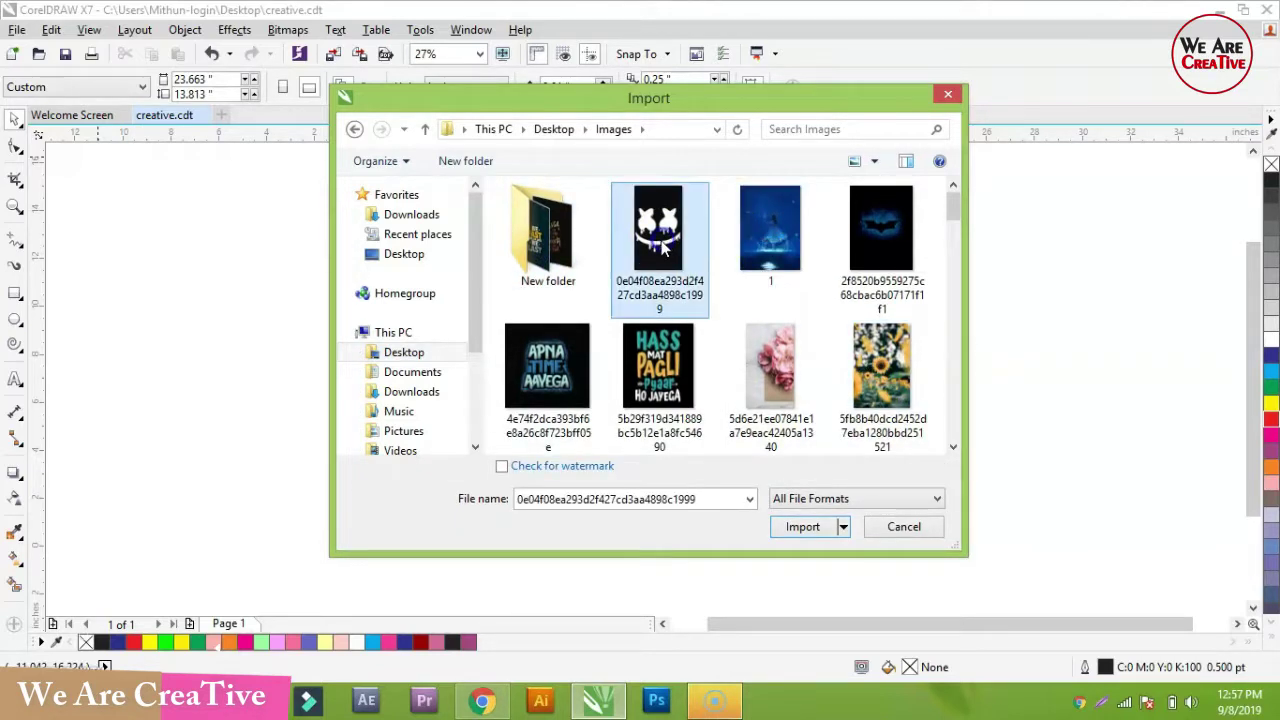
scroll(660, 275, "down", 1)
left_click(566, 355)
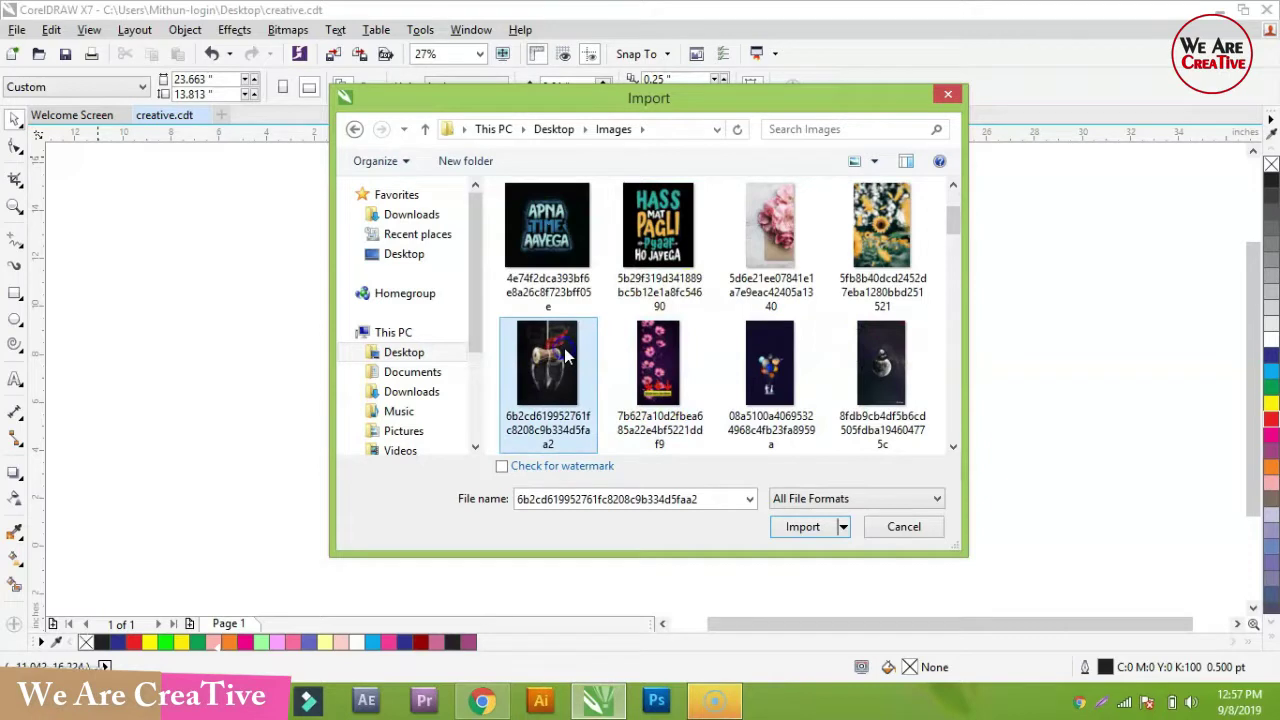
left_click(803, 527)
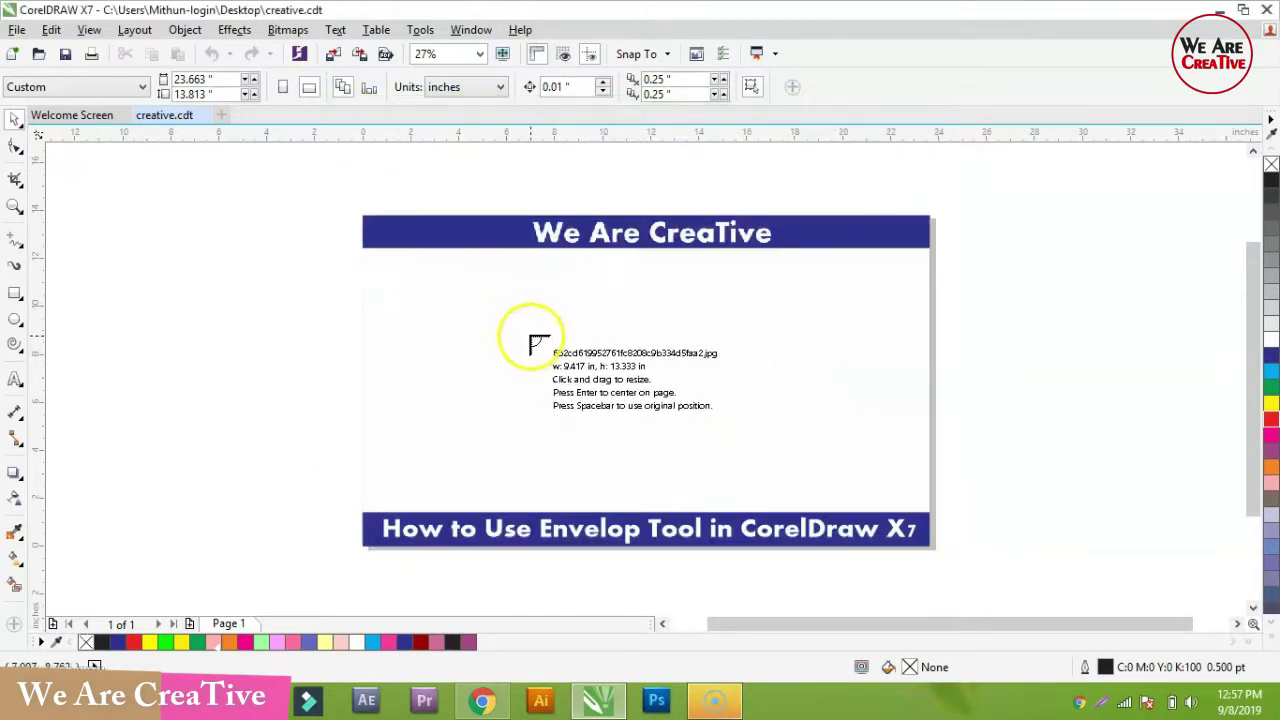
scroll(571, 337, "up", 1)
scroll(570, 340, "down", 1)
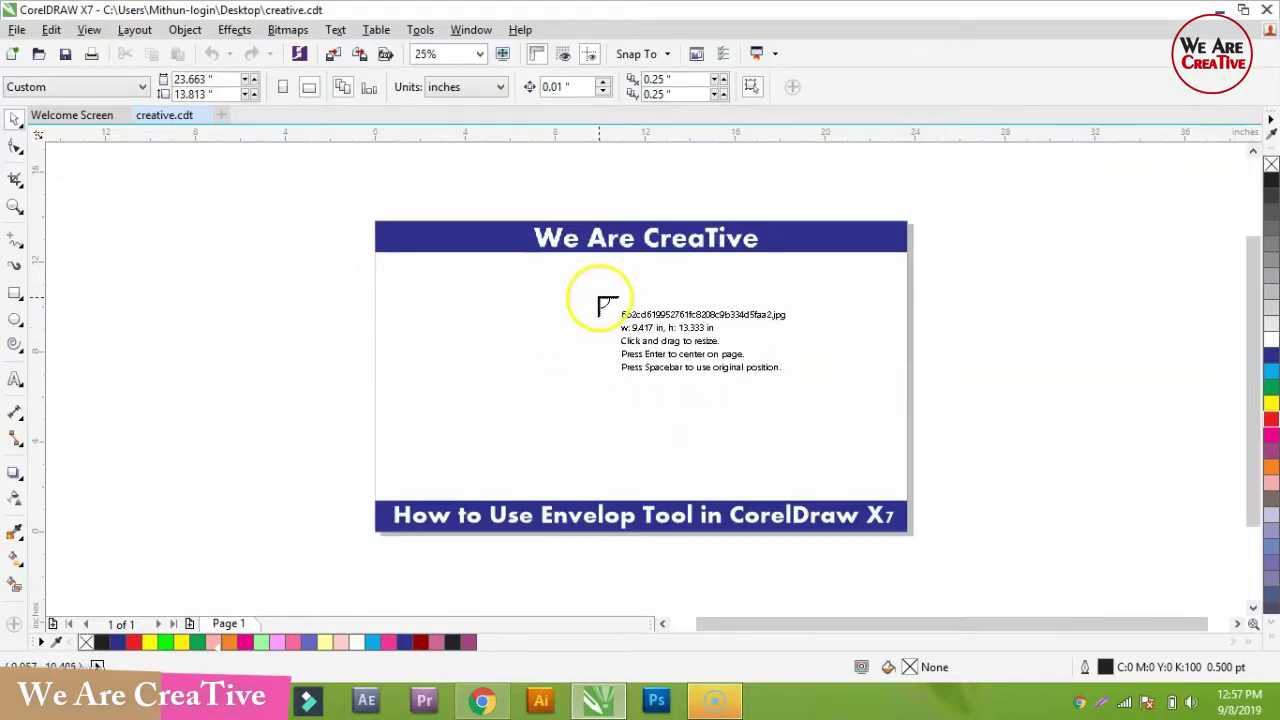
left_click_drag(455, 284, 674, 449)
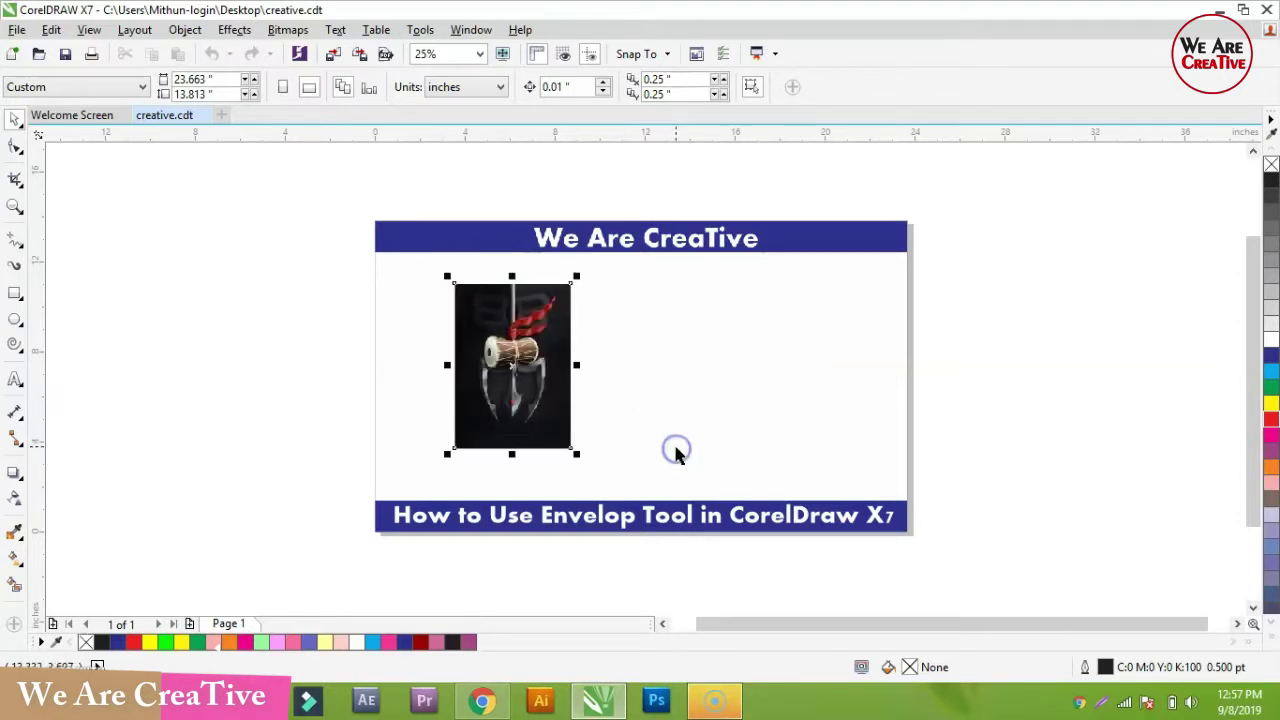
Inspect the placed drum and trident image up close, and delete it from the page
scroll(537, 381, "up", 1)
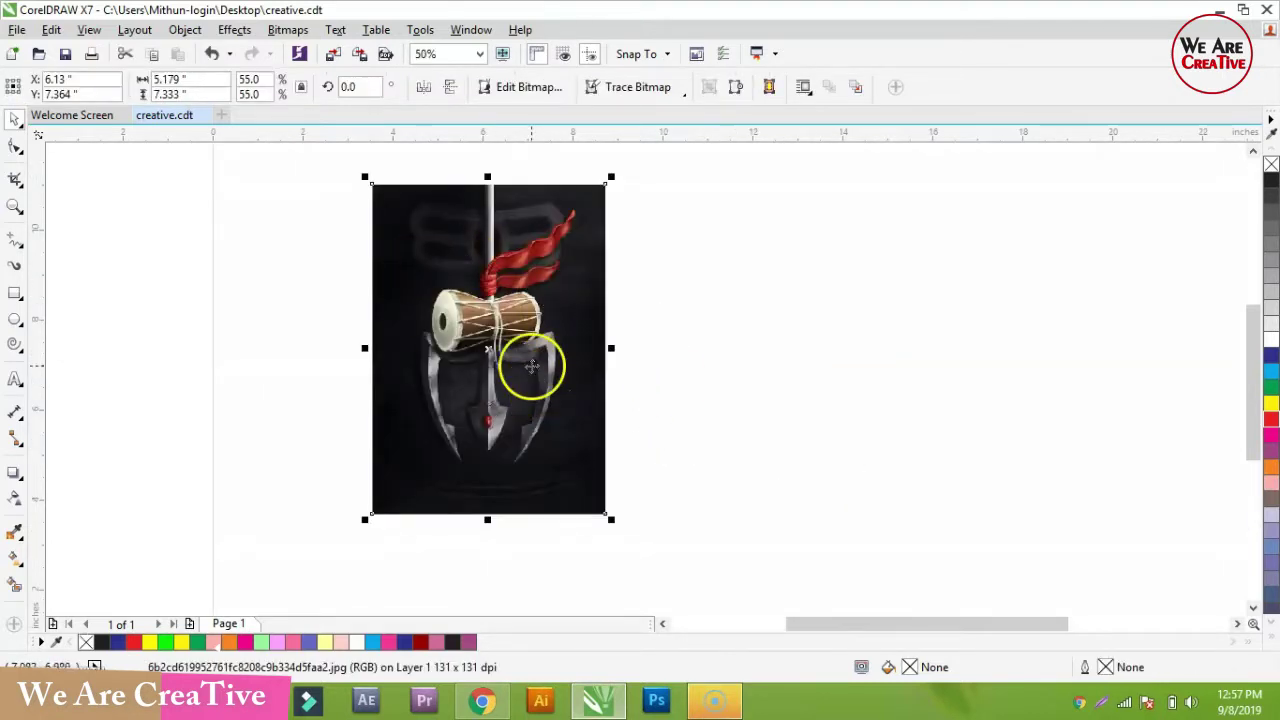
scroll(537, 381, "down", 1)
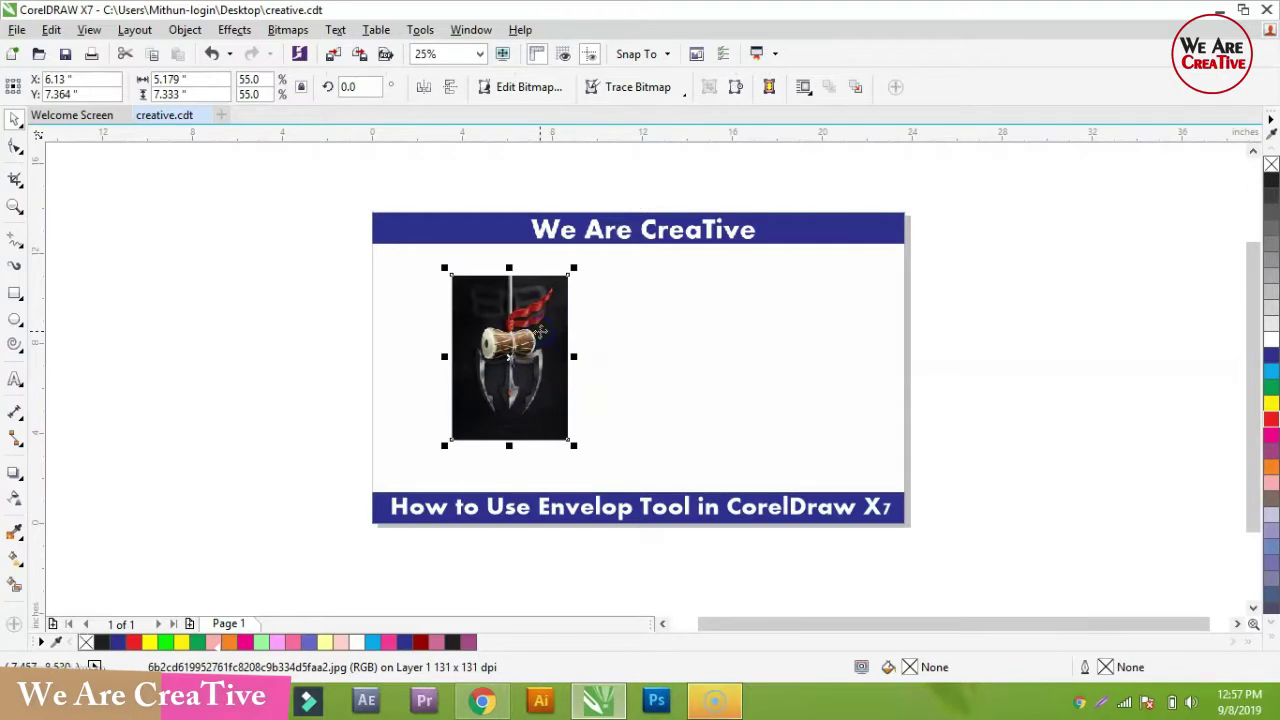
key("Delete")
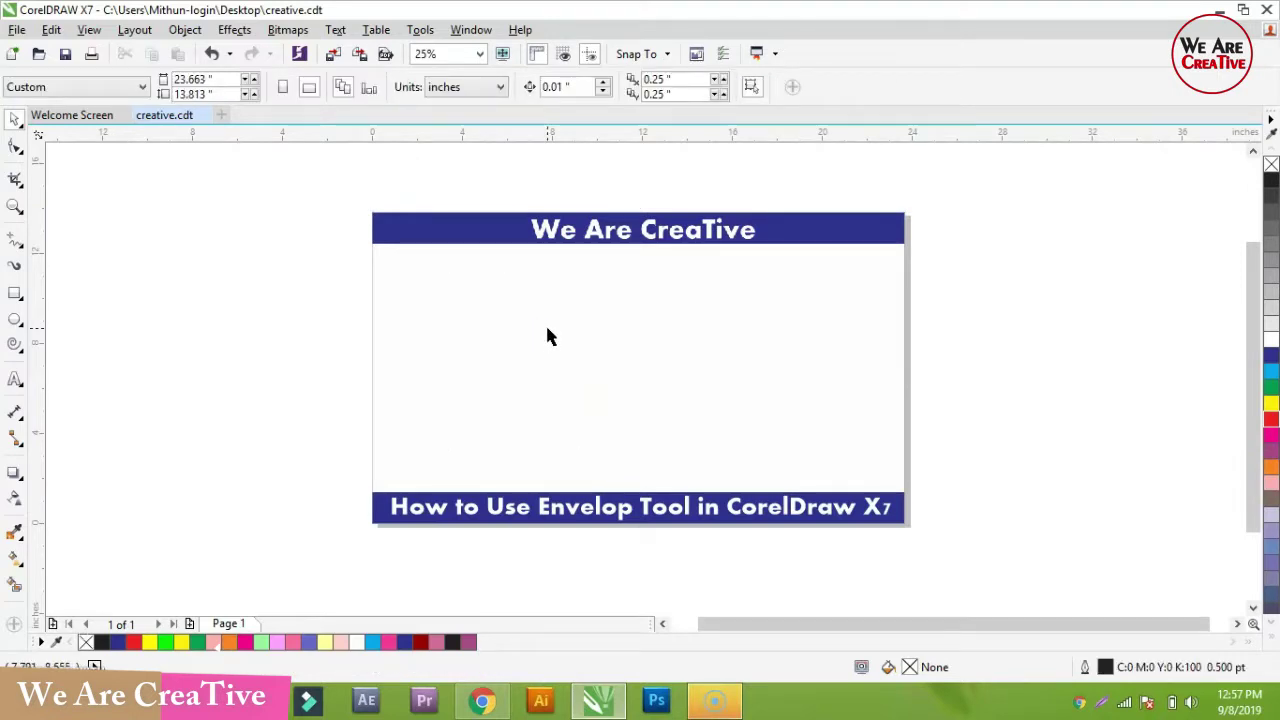
Start another import and browse to the Background folder on the Desktop
key("ctrl+i")
left_click(562, 296)
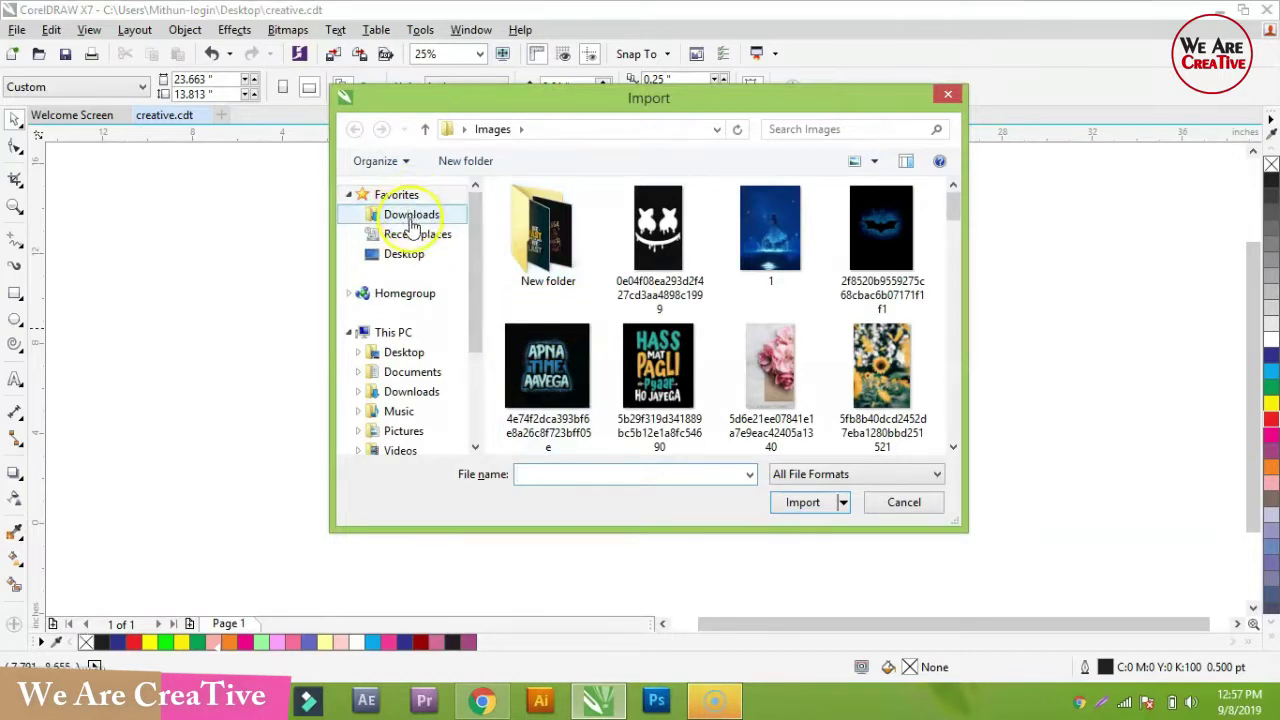
left_click(406, 352)
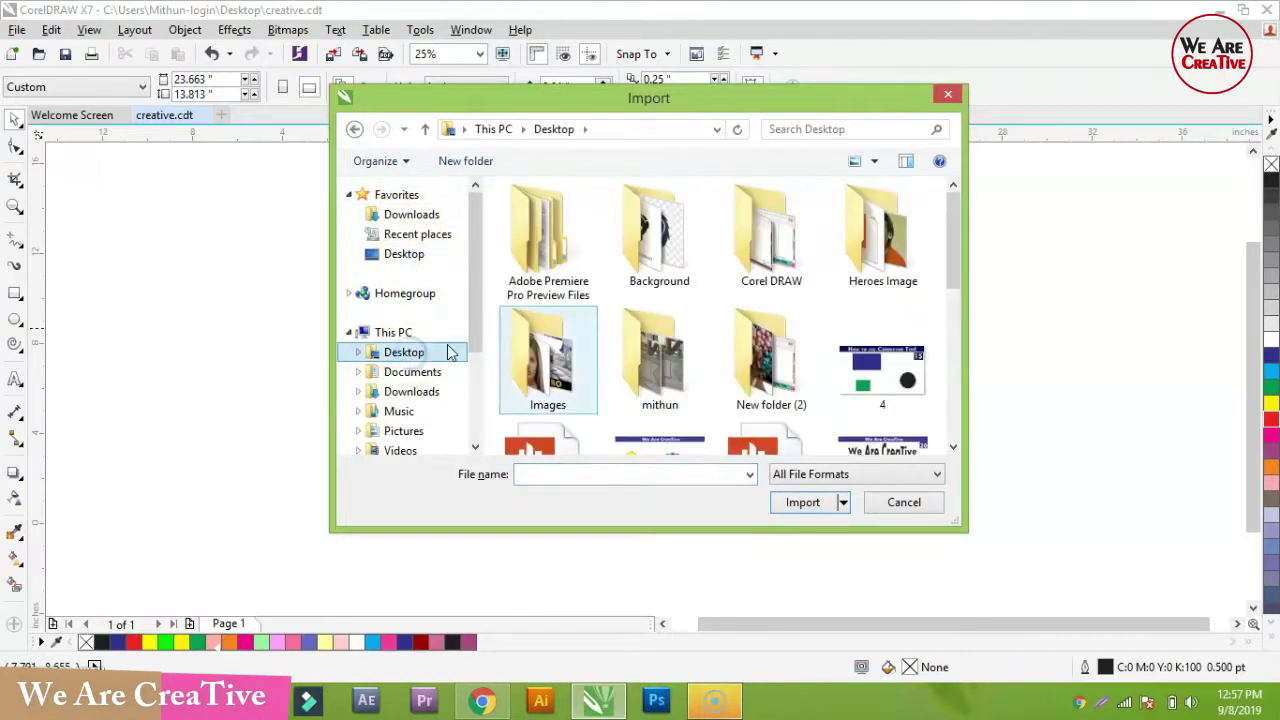
left_click(738, 372)
scroll(755, 365, "down", 1)
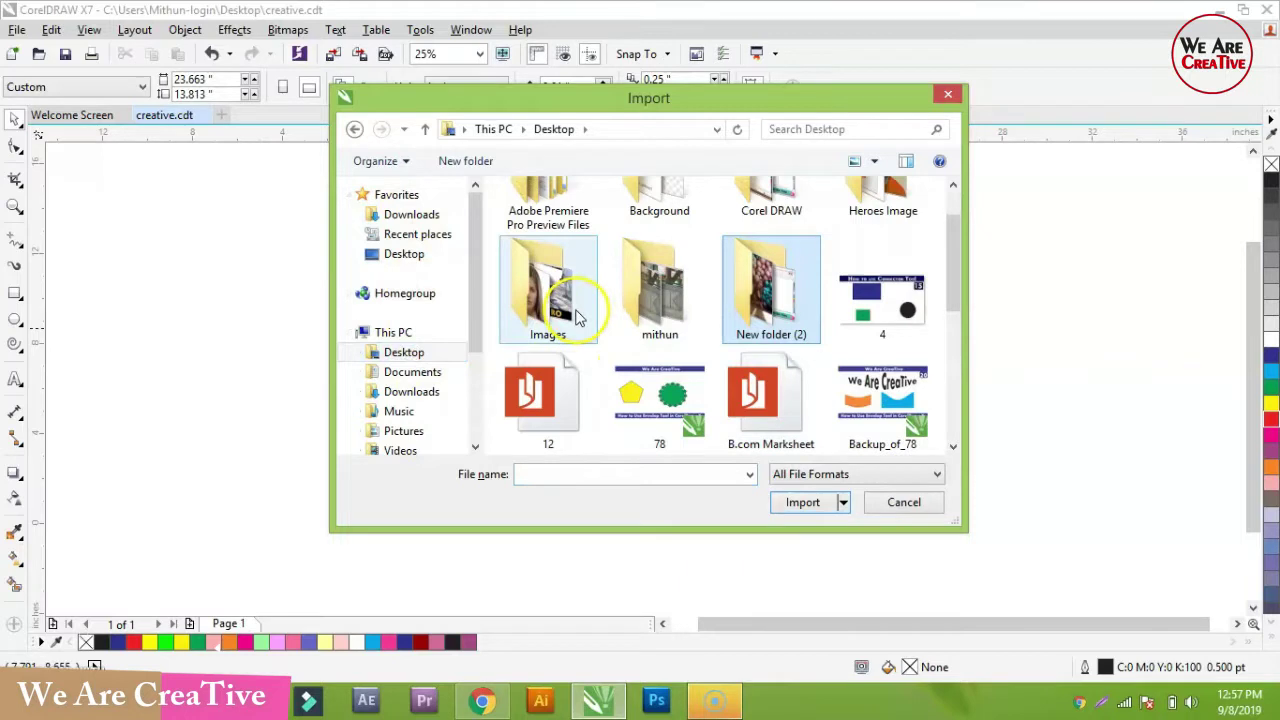
scroll(580, 320, "down", 1)
scroll(665, 360, "up", 2)
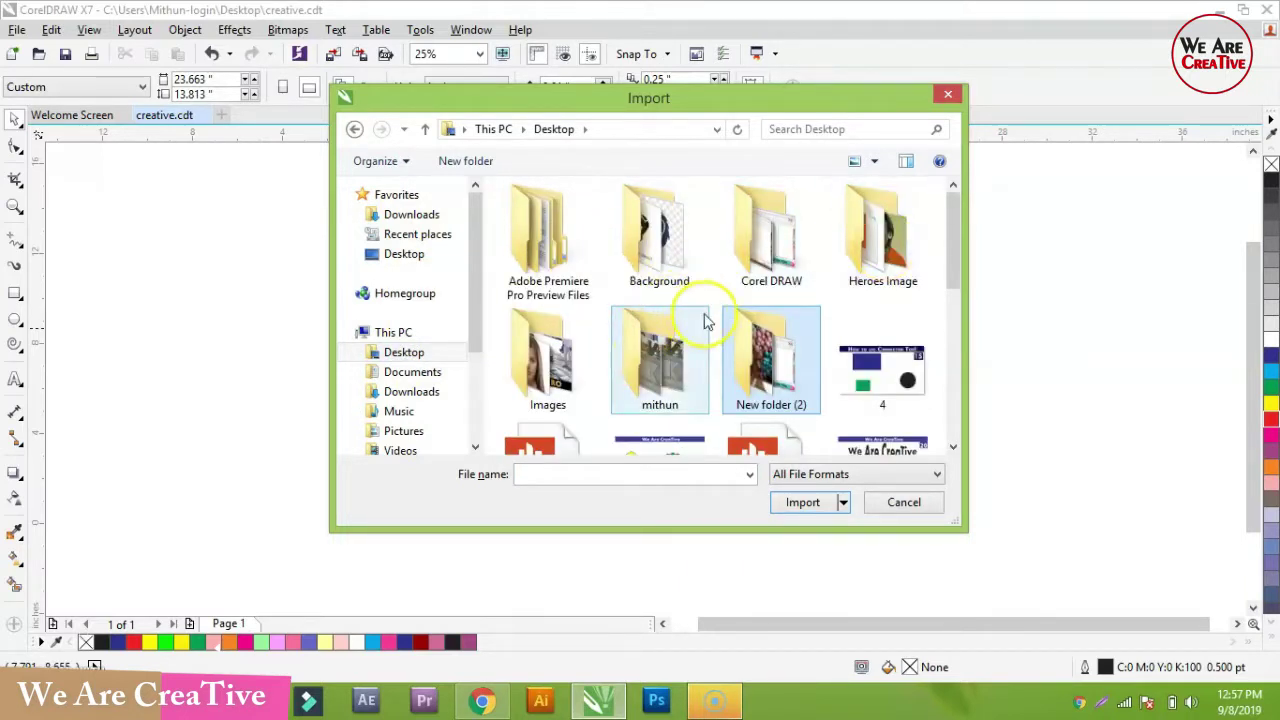
double_click(660, 240)
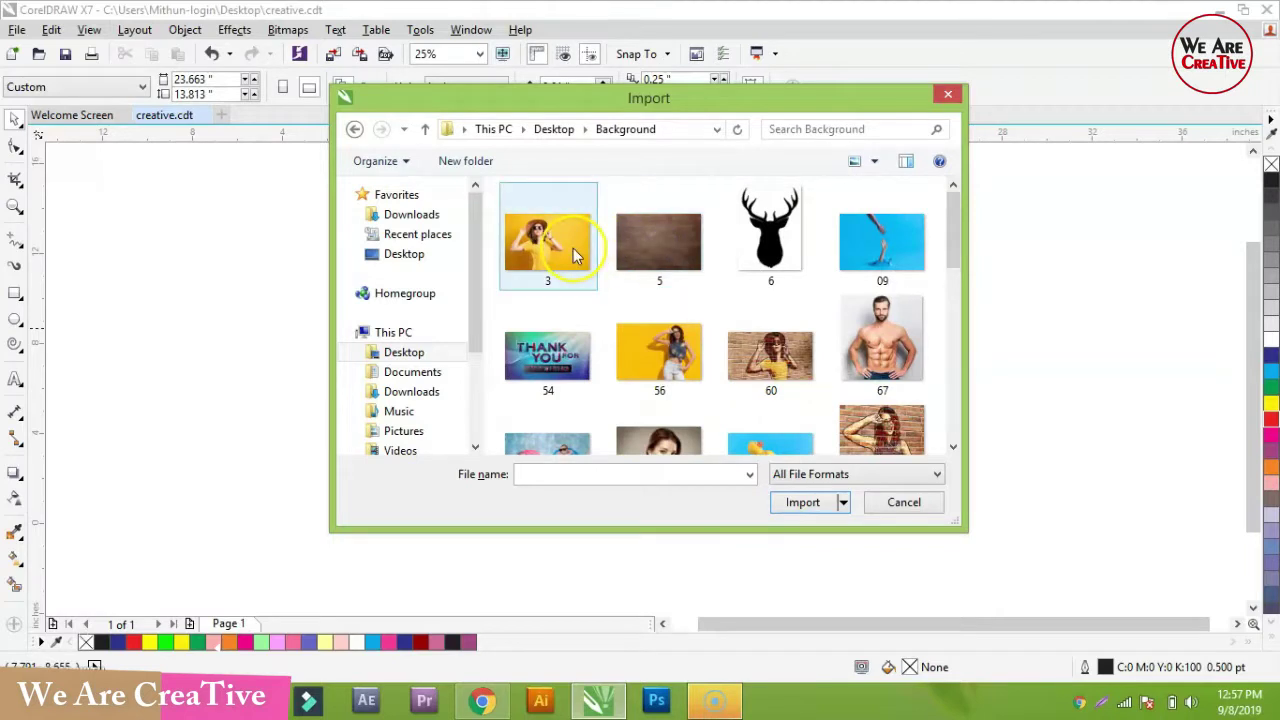
Import 90.png at its original size and move it between the title bars to about X 11.94, Y 6.96 inches
scroll(573, 255, "down", 1)
left_click(815, 372)
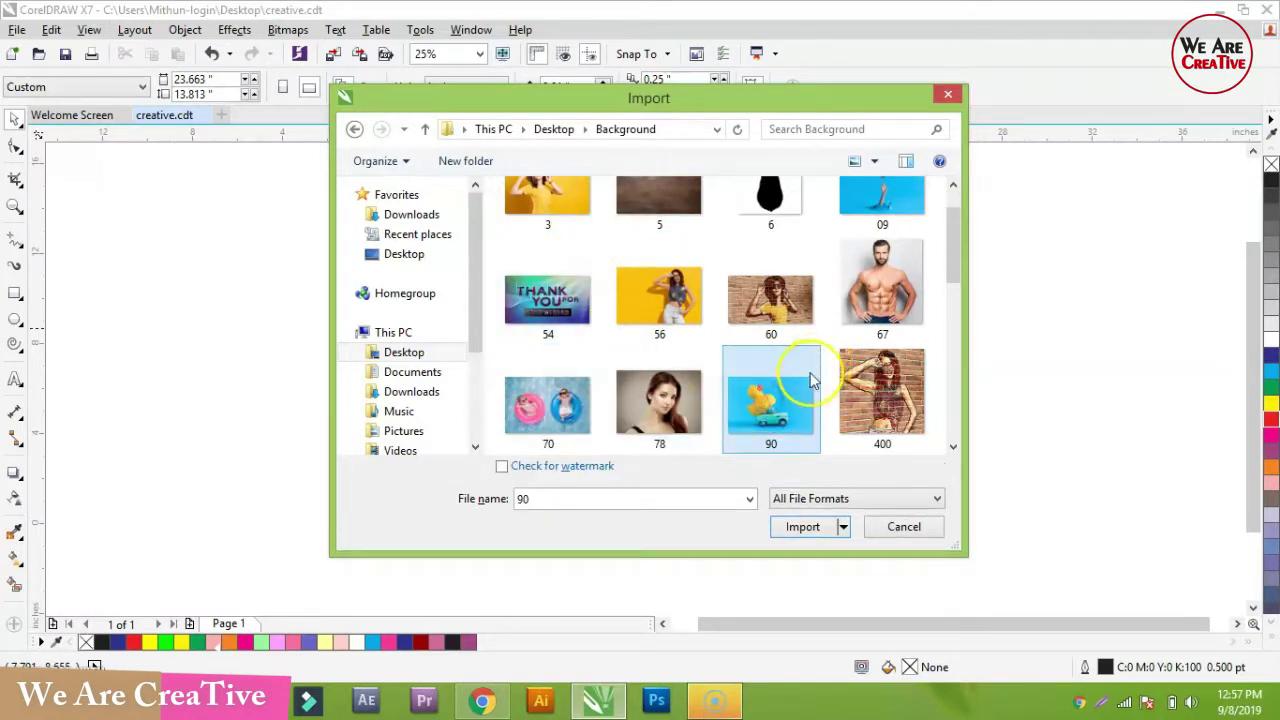
left_click(808, 528)
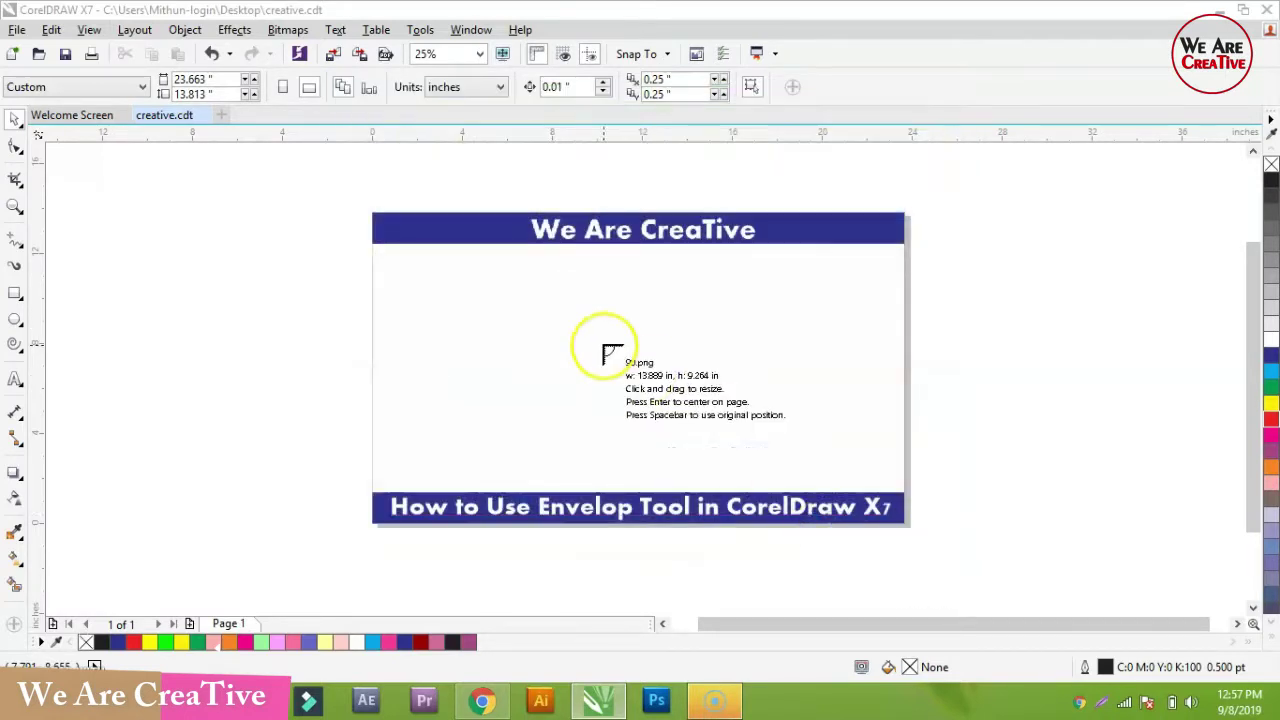
scroll(678, 361, "up", 1)
scroll(585, 355, "down", 1)
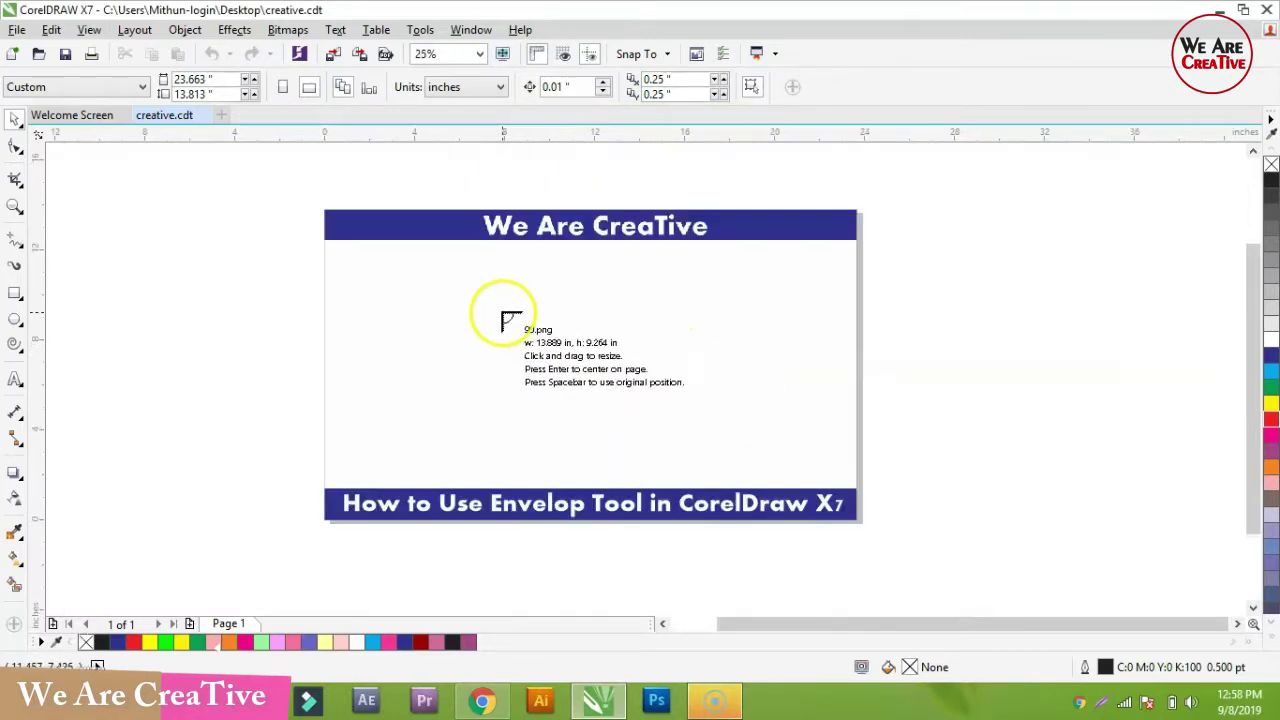
left_click(502, 314)
left_click_drag(732, 424, 494, 349)
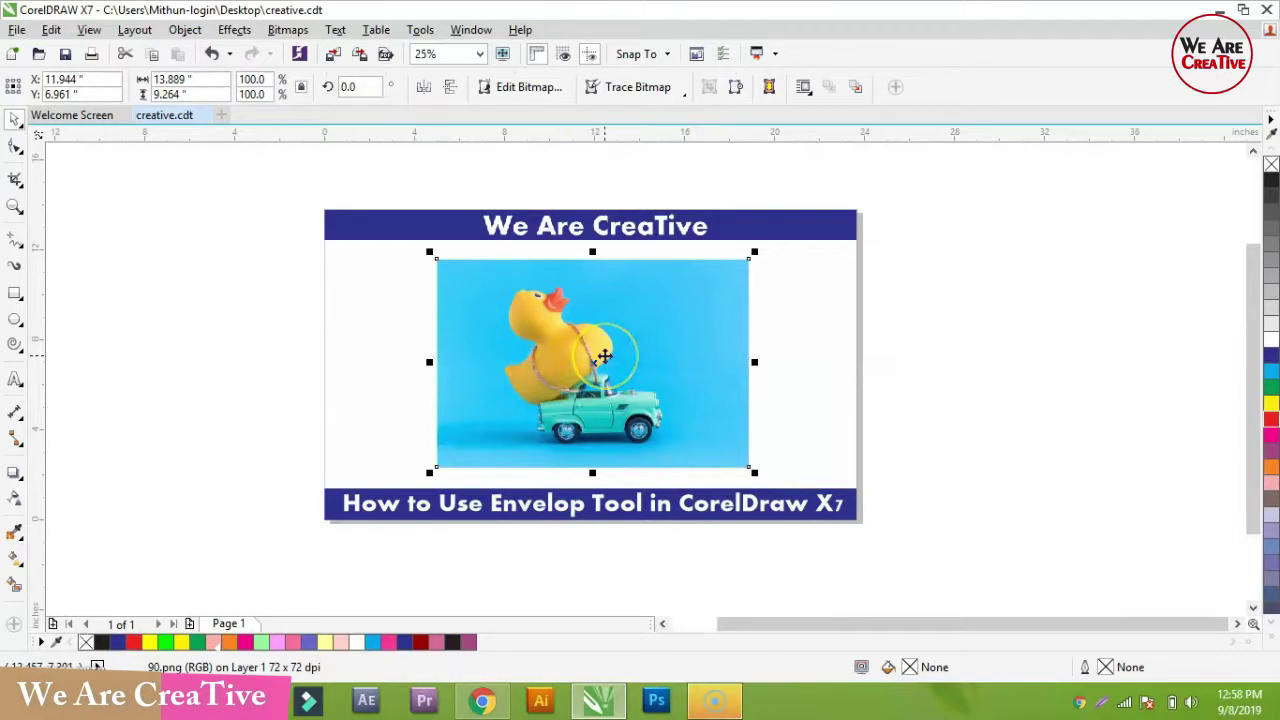
Undo both the move and the placement of the duck image
key("ctrl+z")
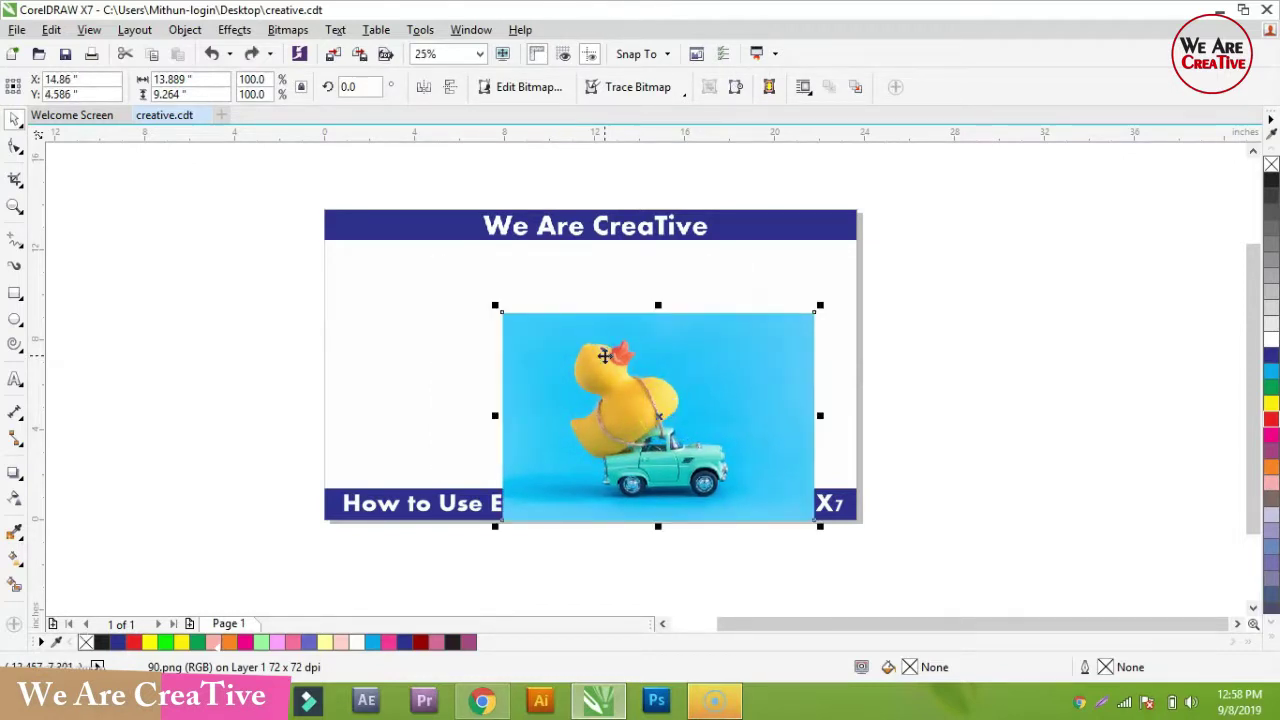
key("ctrl+z")
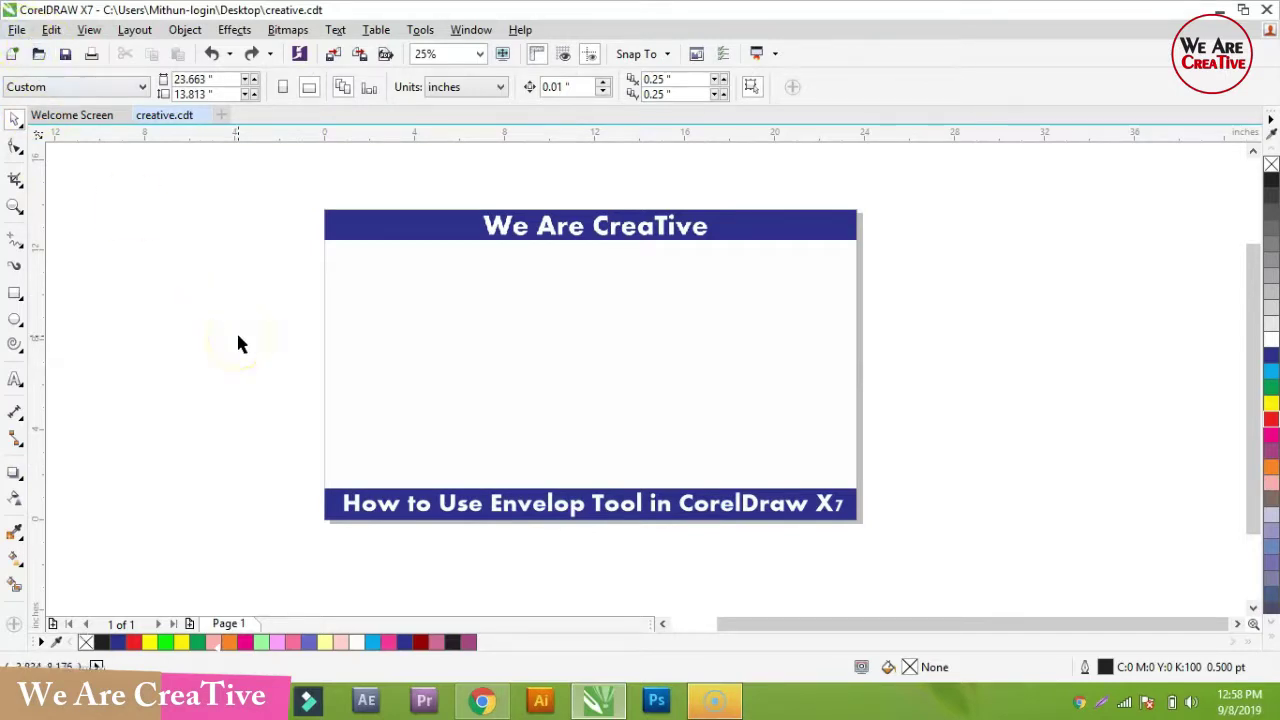
Import 90.png again, scaling it during placement to about 9.31 by 6.21 inches between the title bars
key("ctrl+i")
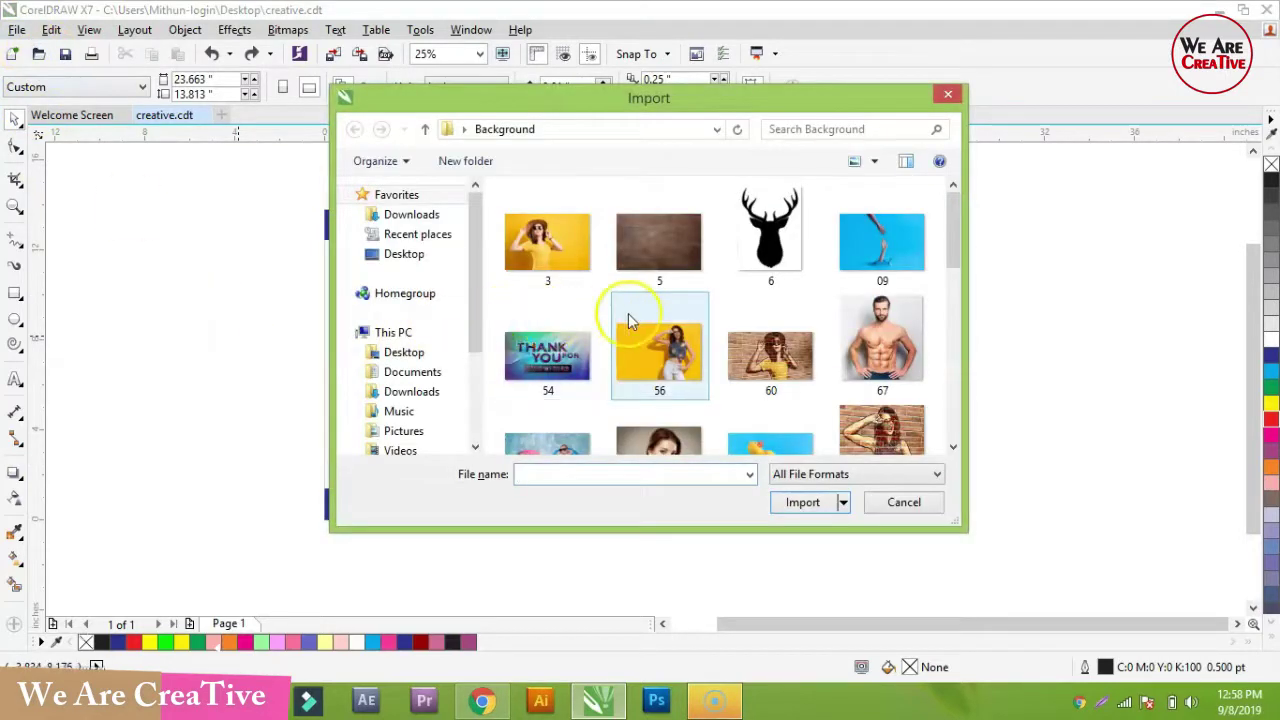
left_click(799, 447)
left_click(802, 527)
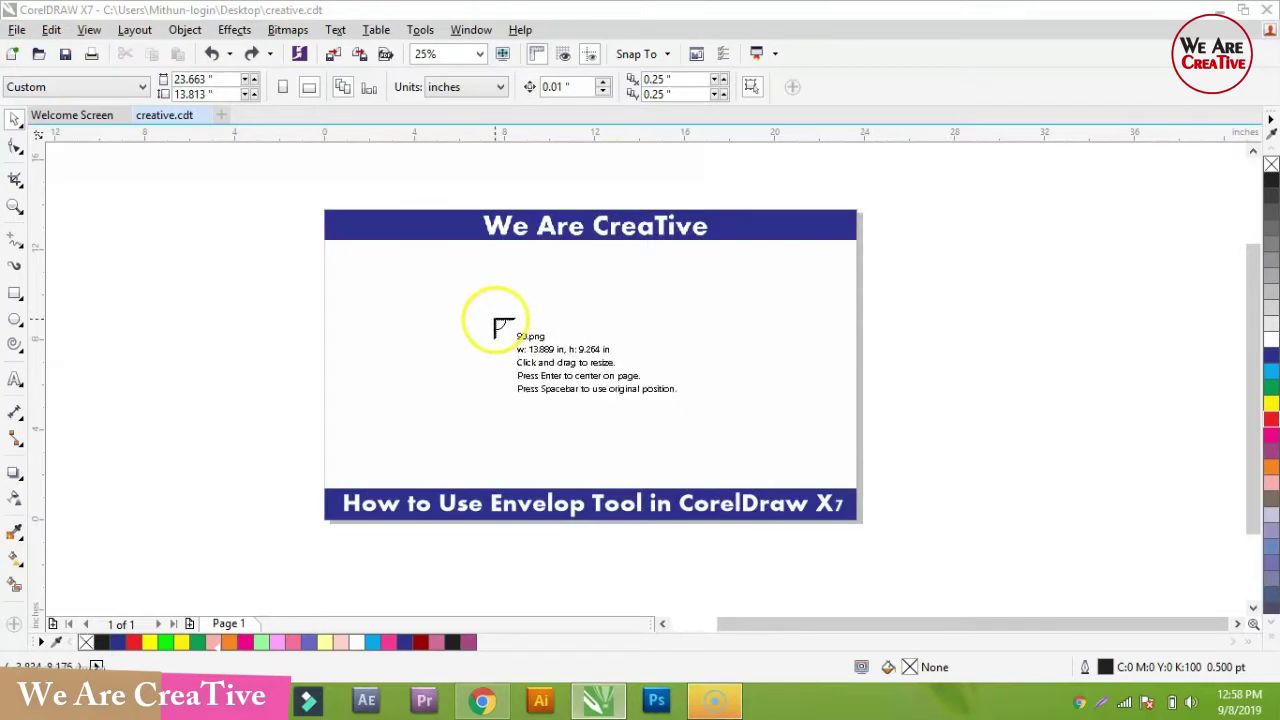
scroll(500, 330, "up", 1)
left_click_drag(388, 270, 975, 500)
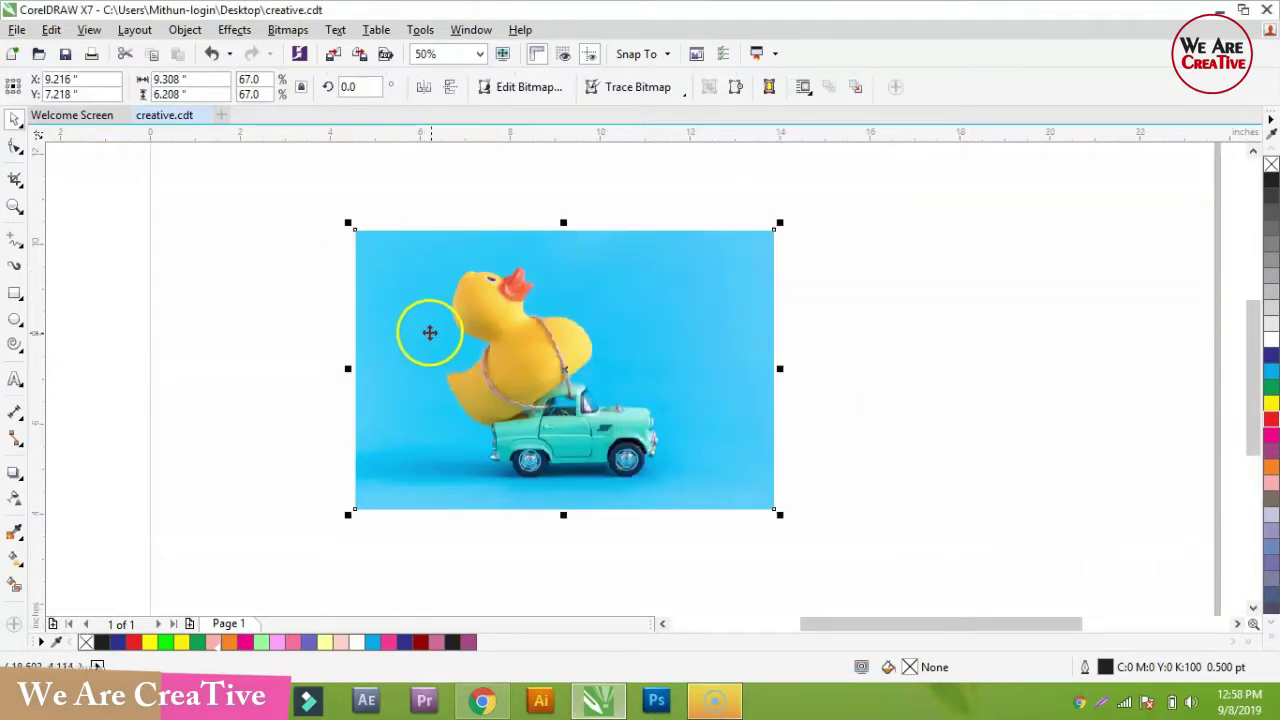
Delete the scaled duck image from the page
left_click(177, 194)
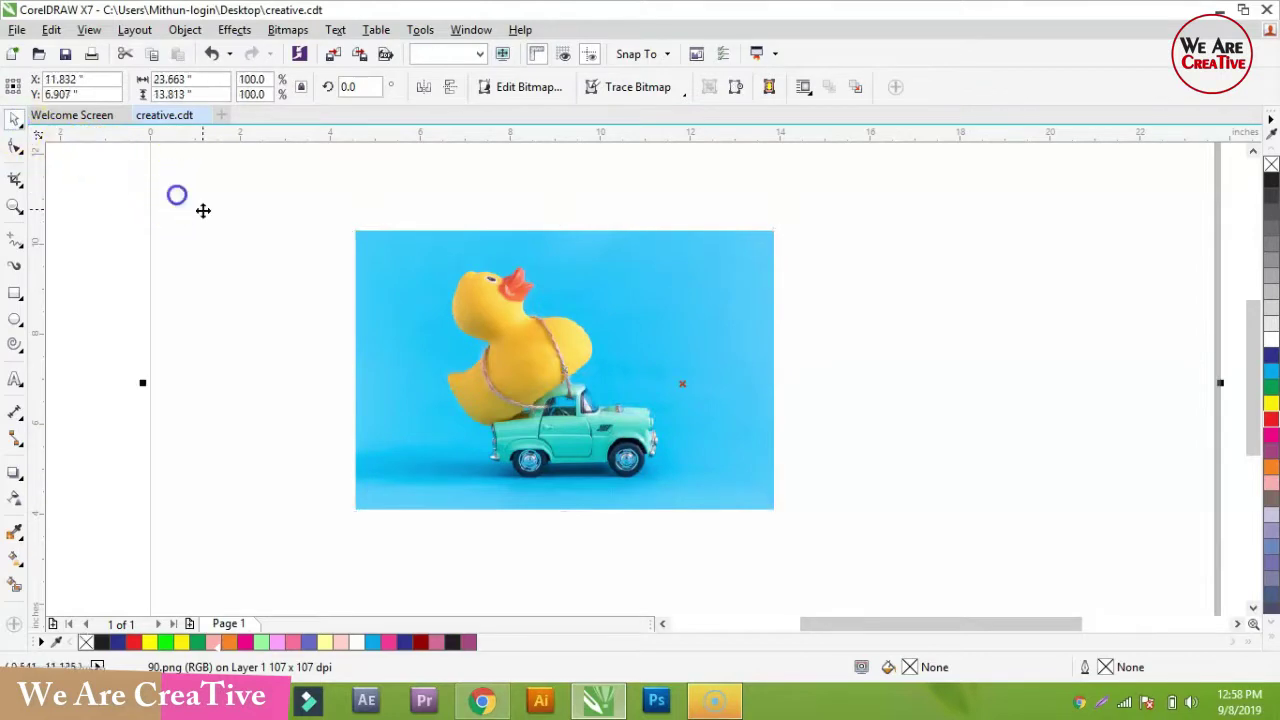
left_click(629, 340)
key("Delete")
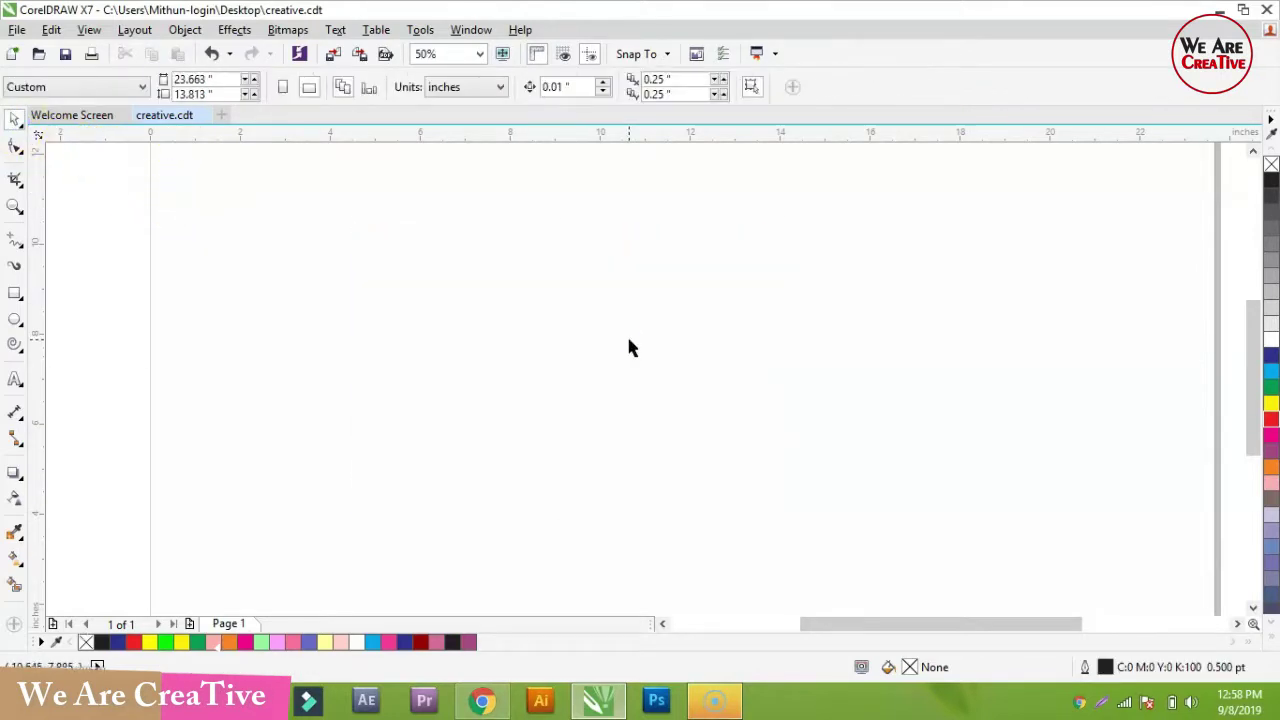
Start exporting the document, review the available file formats, and choose JPG - JPEG Bitmaps as the type
left_click(19, 31)
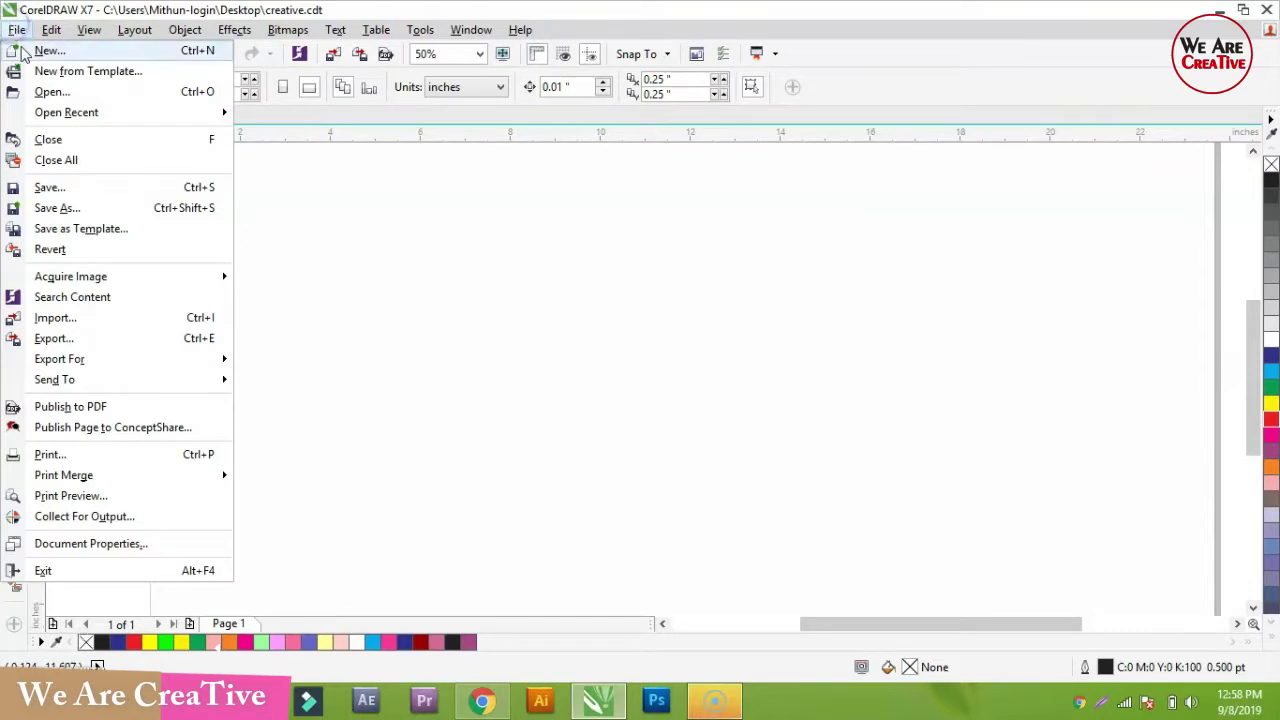
left_click(62, 342)
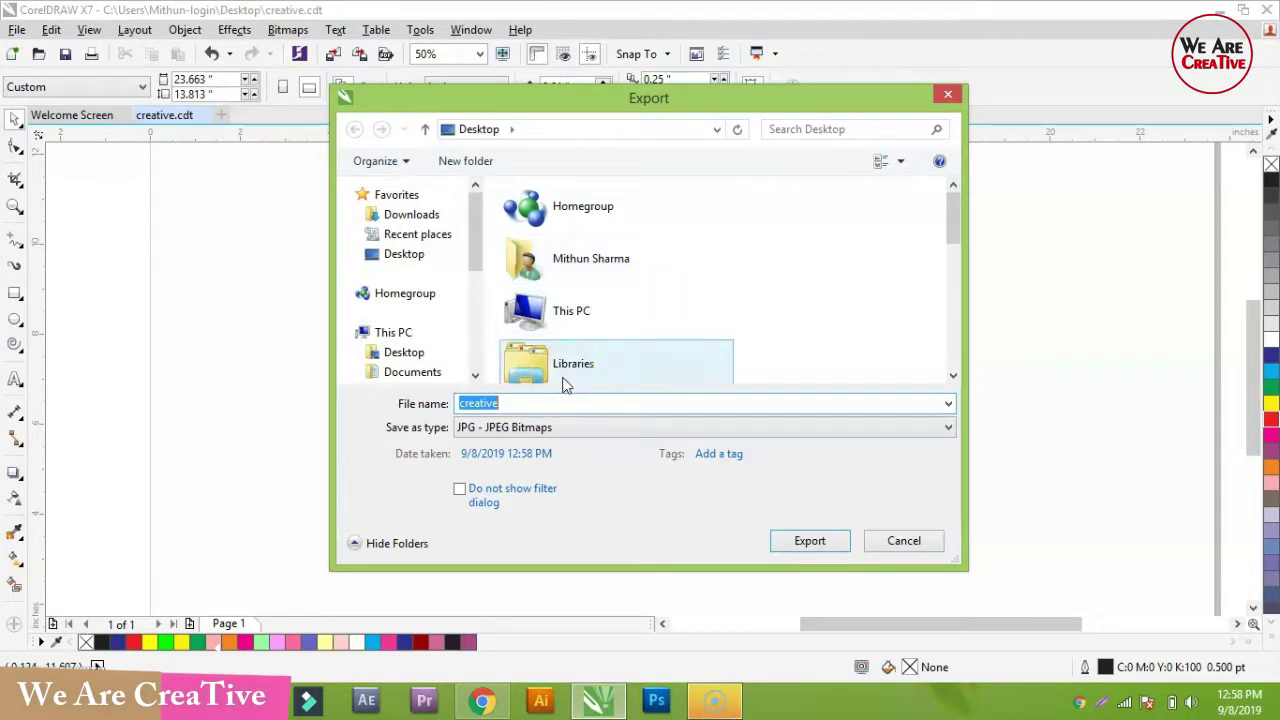
left_click(527, 430)
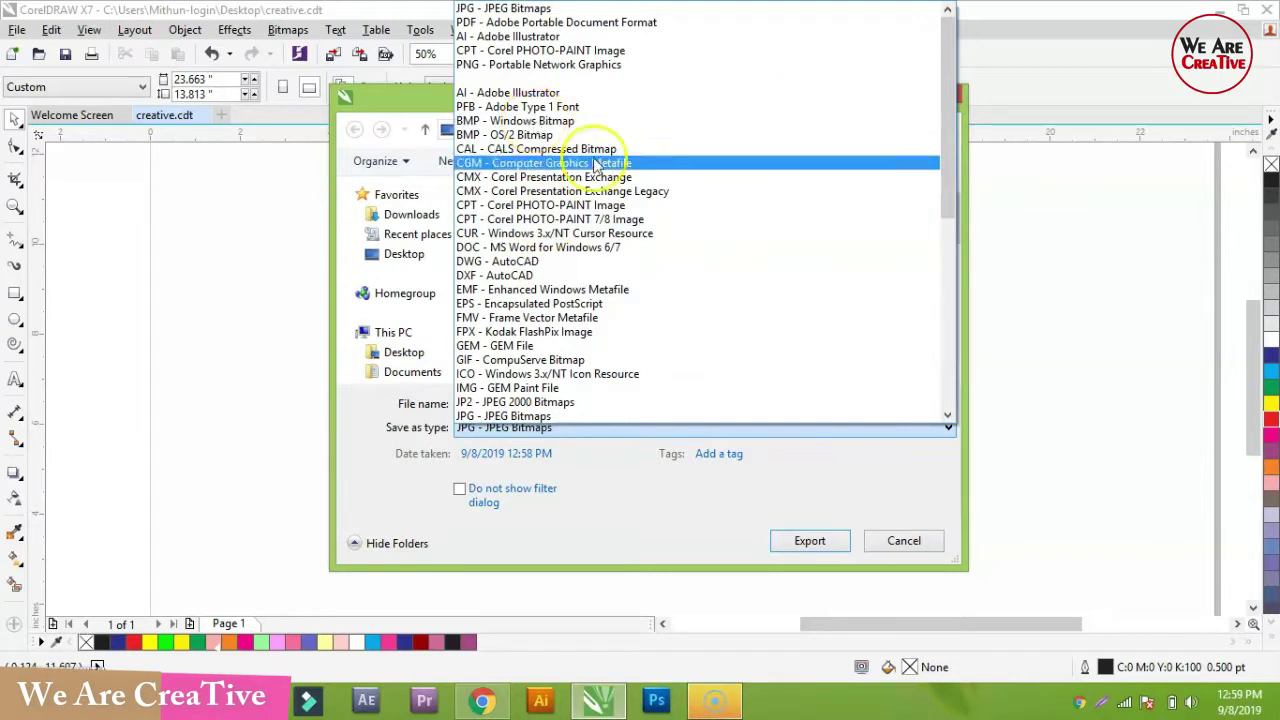
scroll(645, 315, "down", 9)
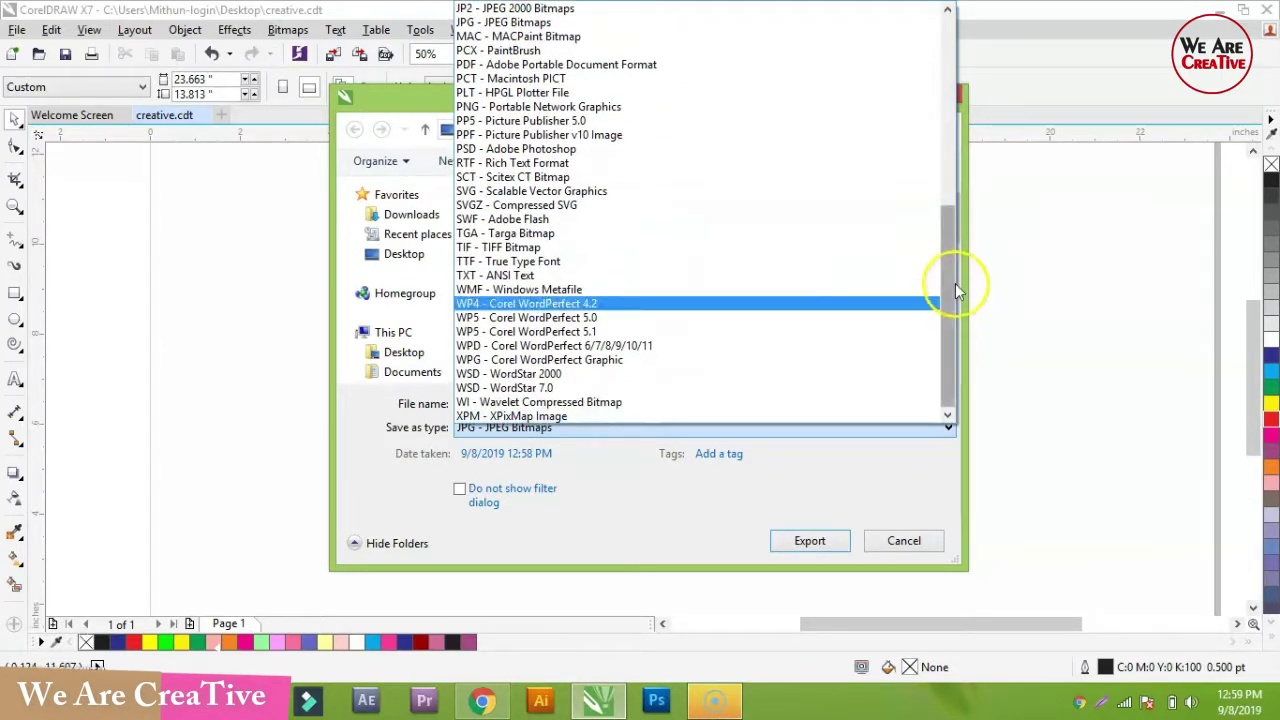
left_click_drag(955, 281, 949, 262)
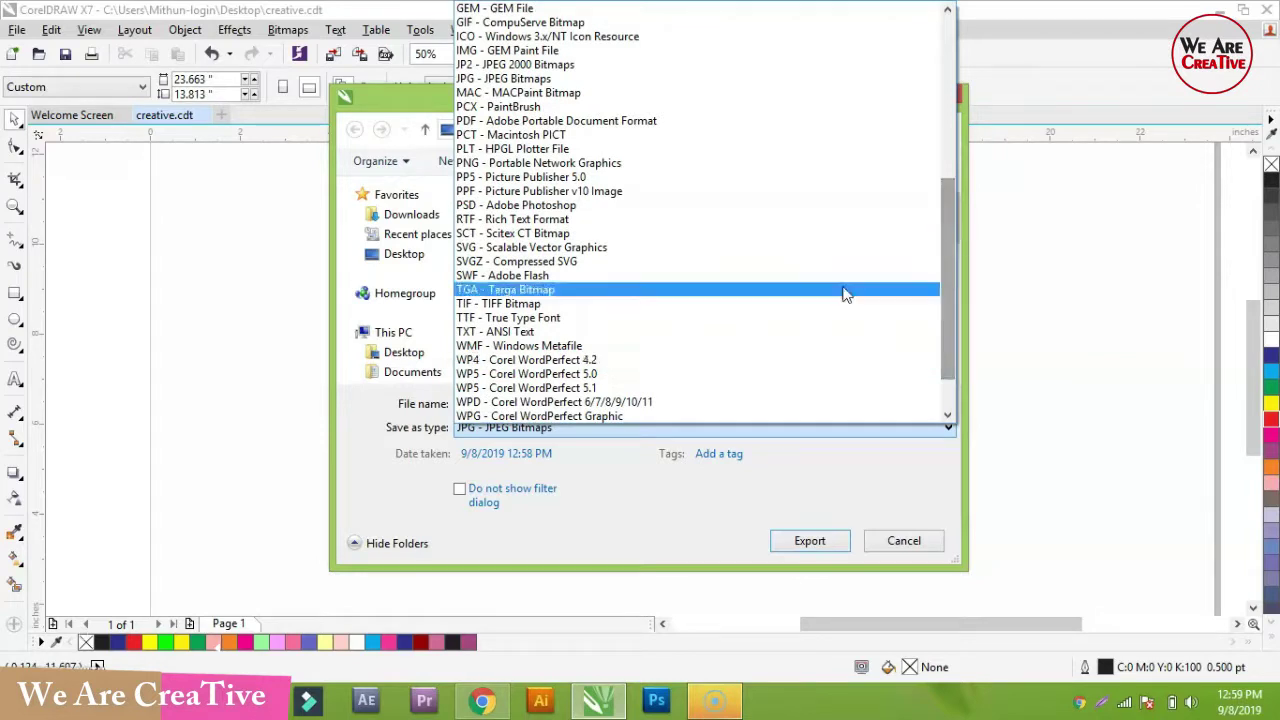
scroll(543, 306, "up", 3)
scroll(565, 305, "up", 5)
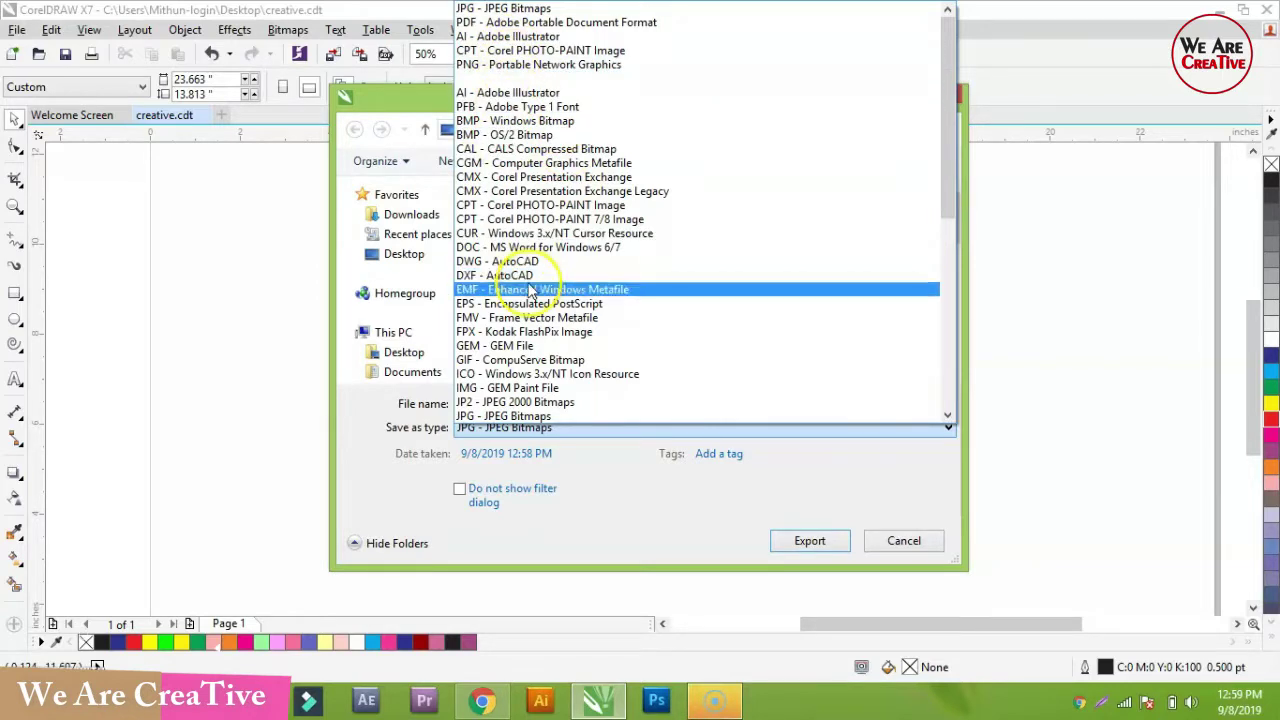
left_click(485, 10)
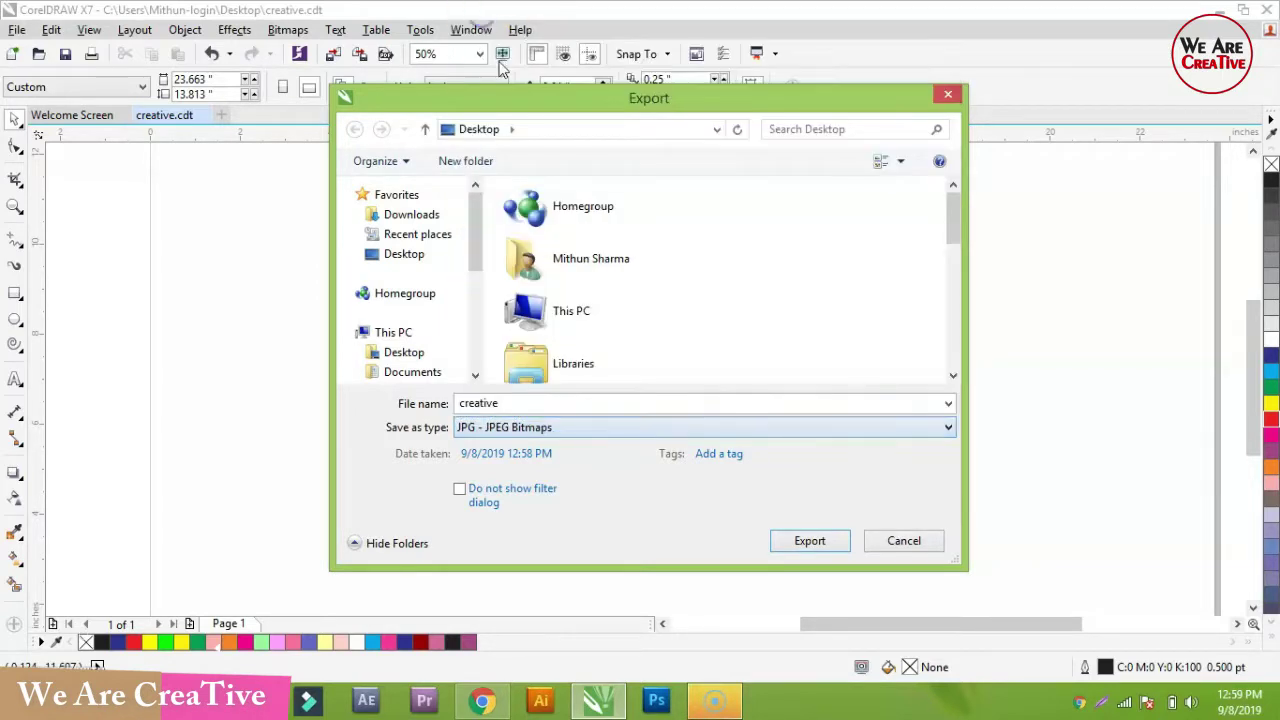
Name the export file 88 and proceed to the JPEG export settings
left_click_drag(457, 403, 500, 403)
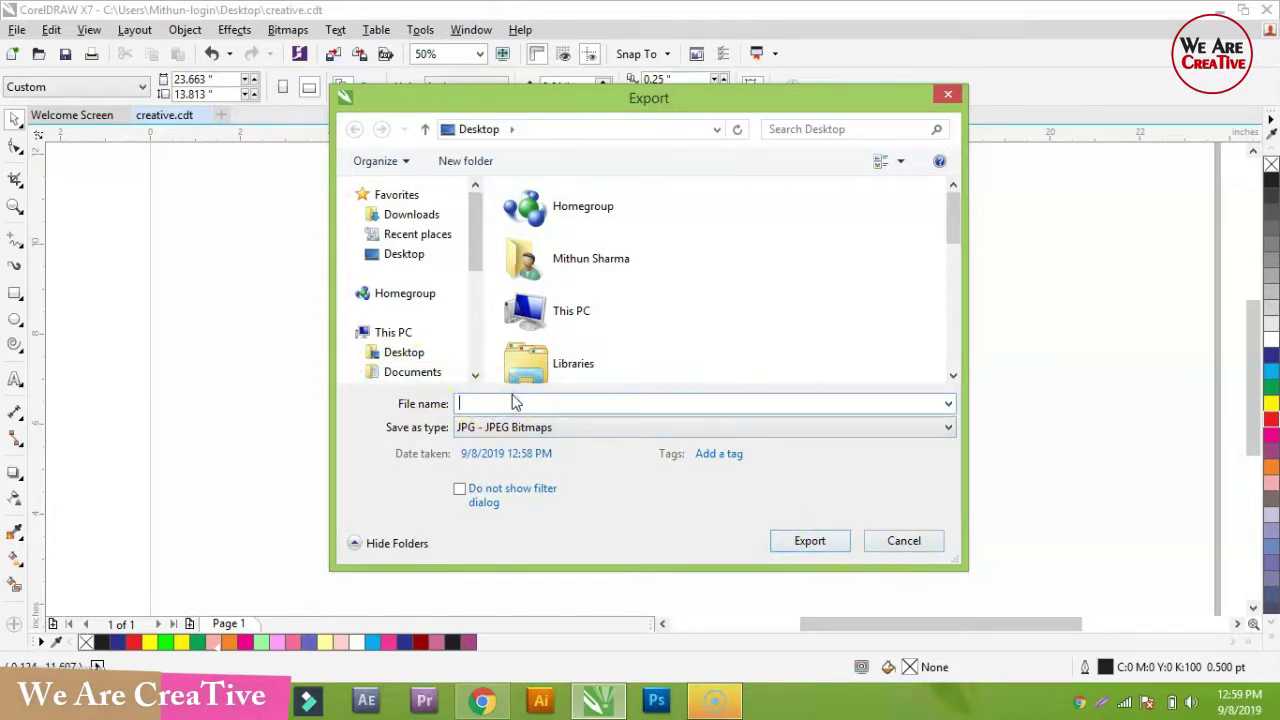
type("88")
left_click(812, 541)
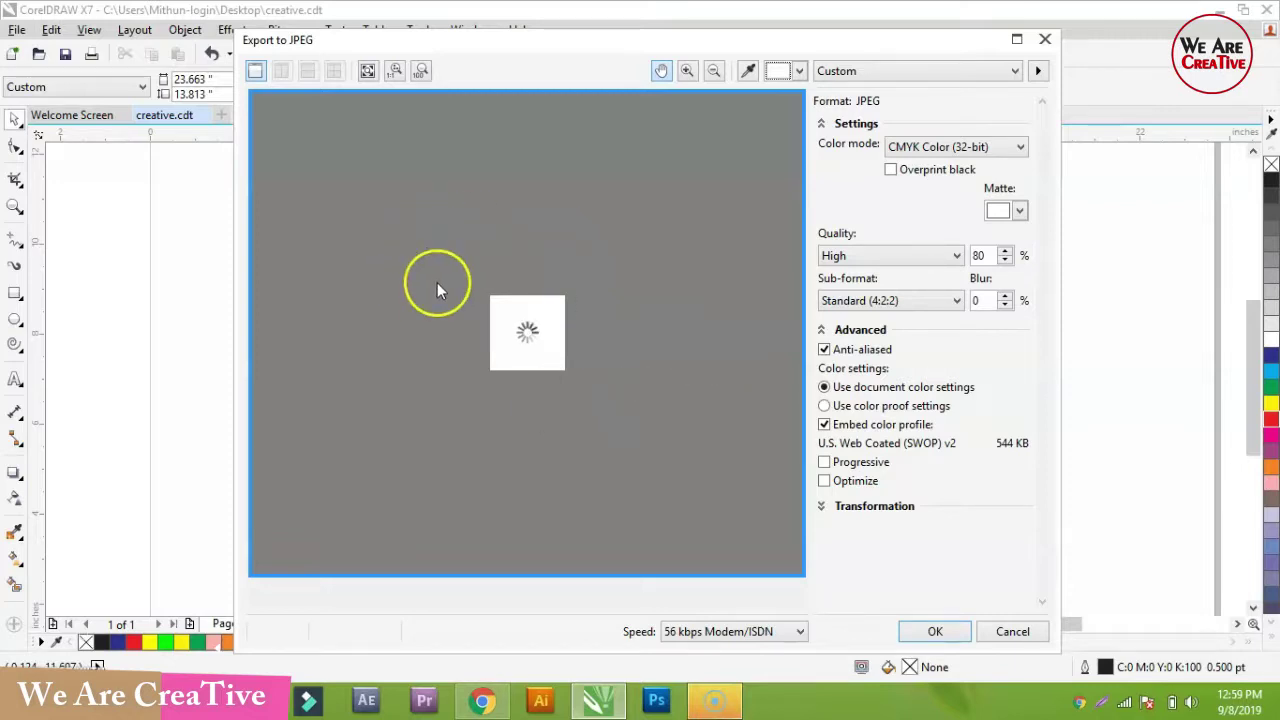
mouse_move(463, 314)
left_mouse_down()
mouse_move(560, 219)
mouse_move(740, 243)
left_mouse_up()
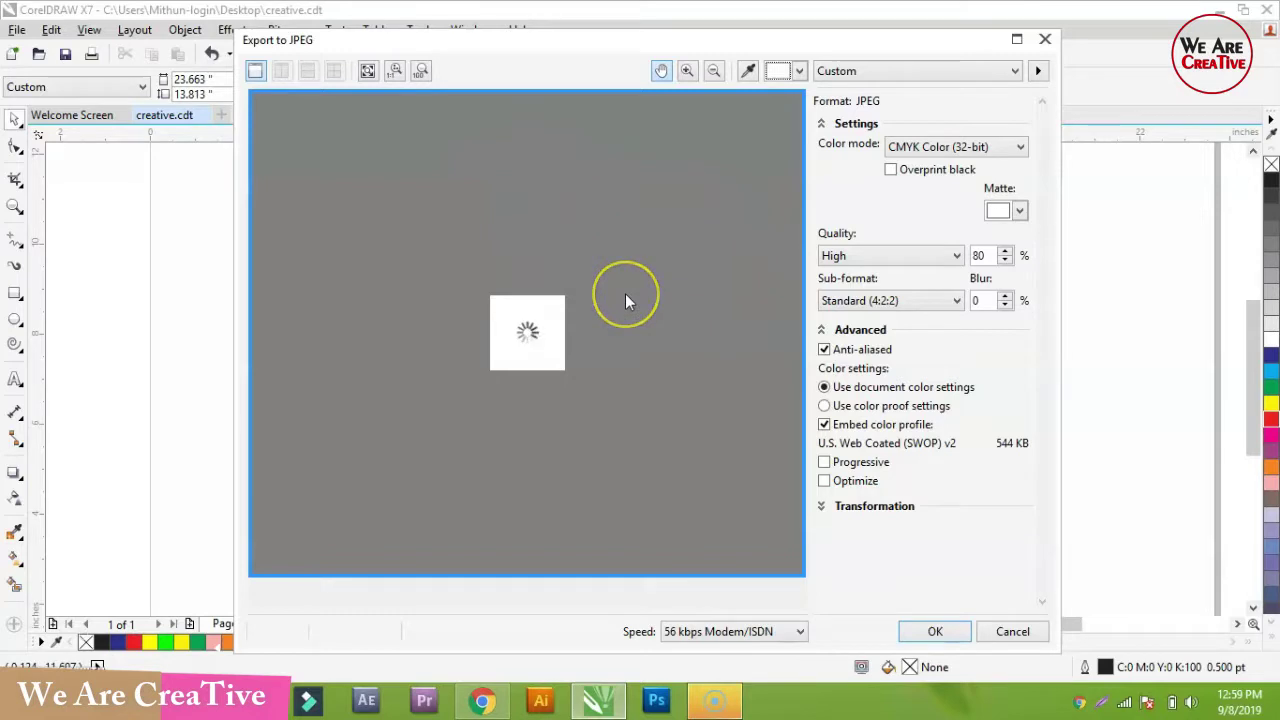
Complete the JPEG export of the document with CMYK Color (32-bit) mode and High quality at 80%
mouse_move(625, 293)
left_mouse_down()
mouse_move(606, 268)
mouse_move(612, 292)
mouse_move(586, 273)
mouse_move(537, 318)
mouse_move(487, 233)
left_mouse_up()
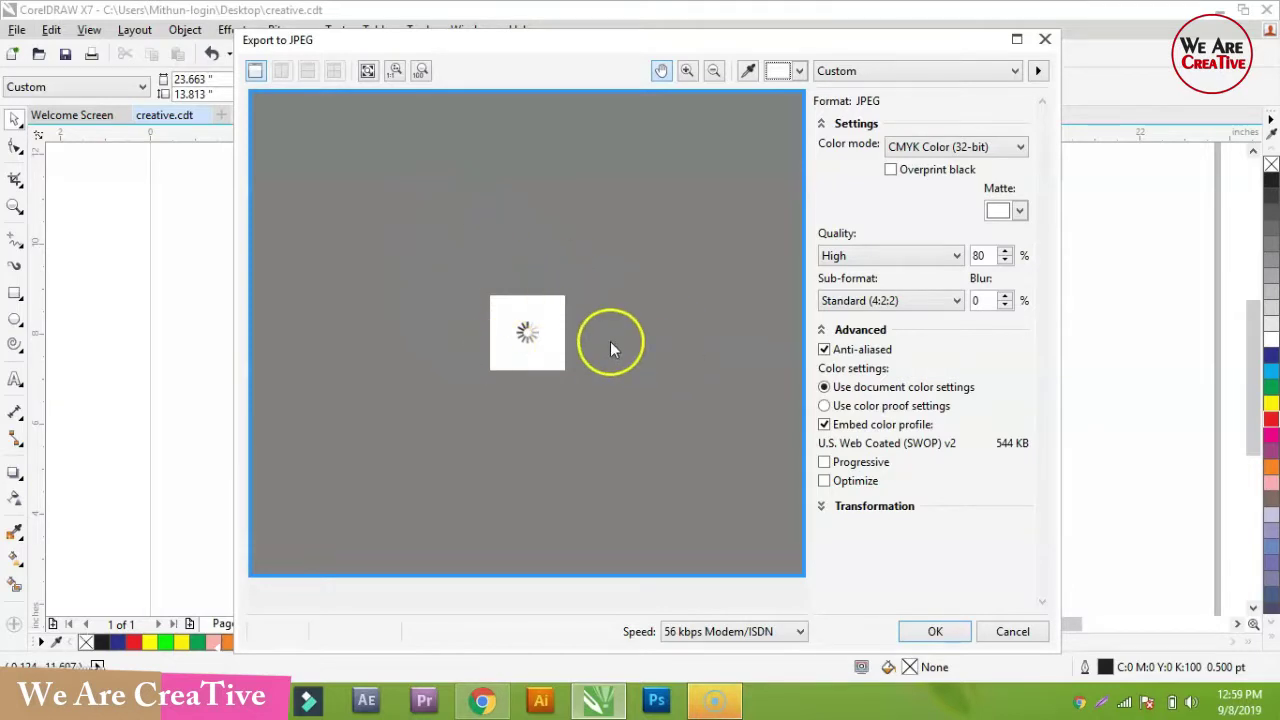
left_click(935, 631)
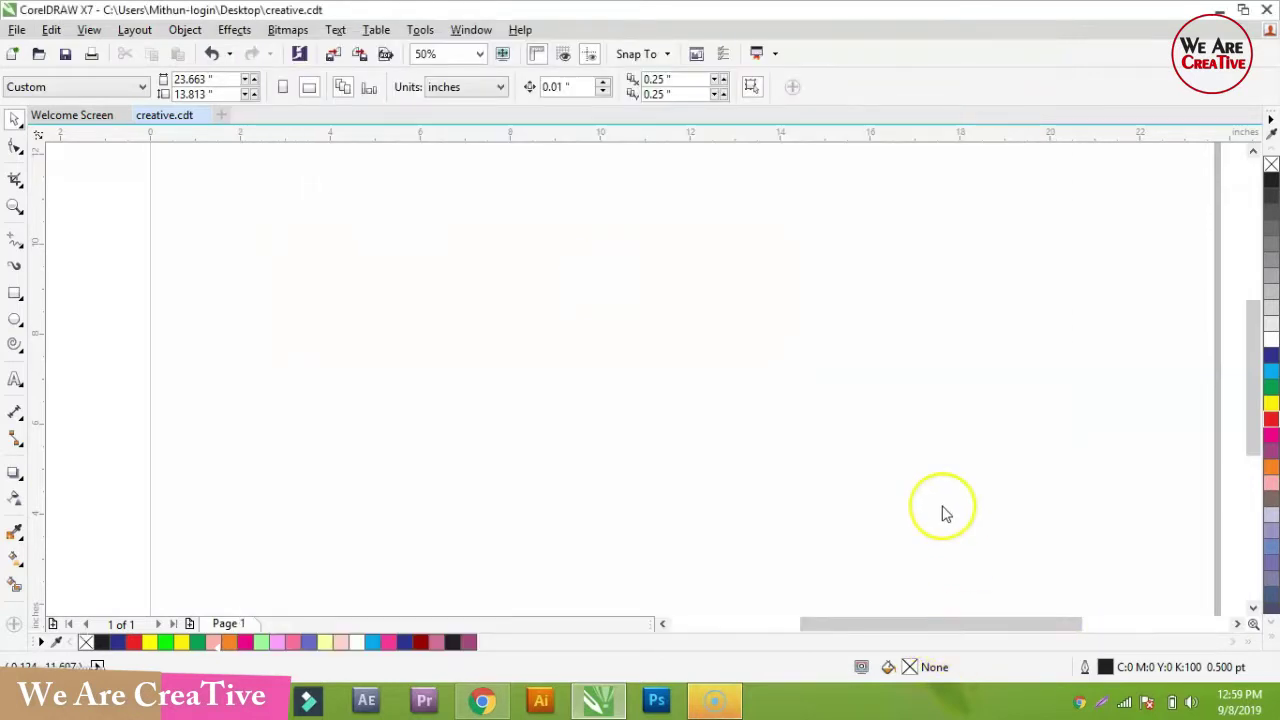
Open the exported image 88 from the desktop to check it, close the viewer, and return to CorelDRAW
left_click(1218, 10)
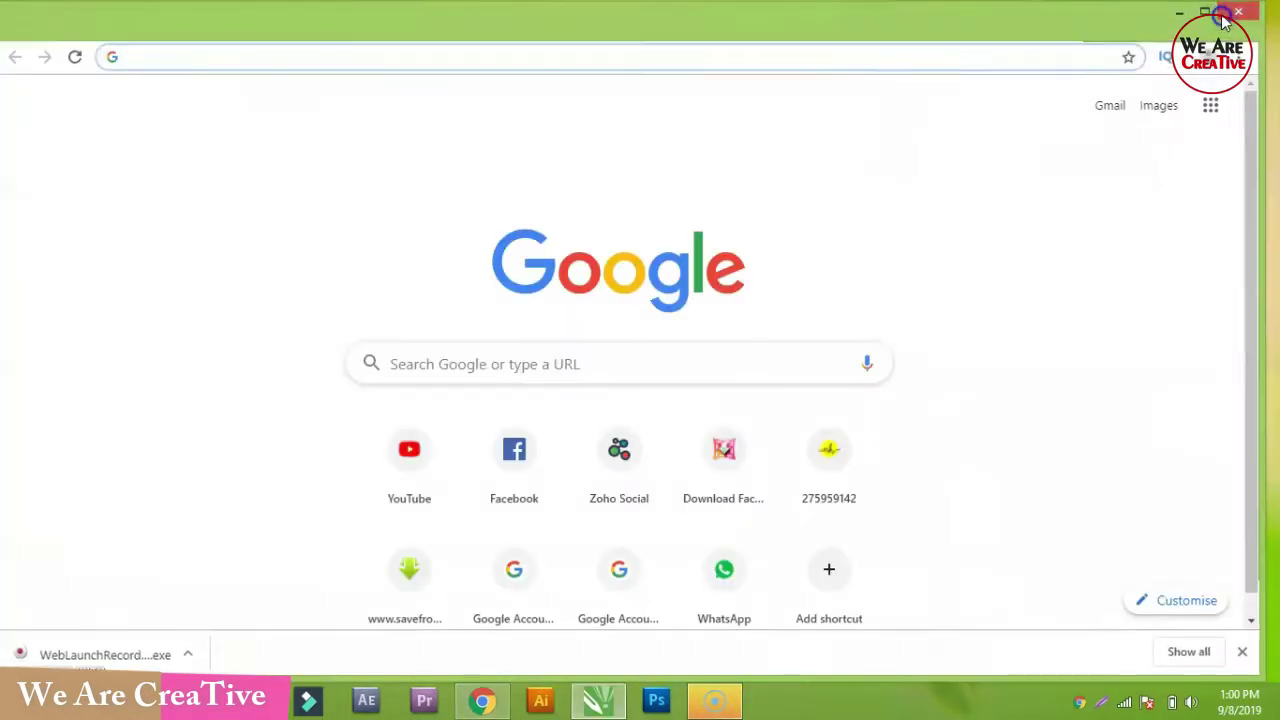
left_click(1200, 12)
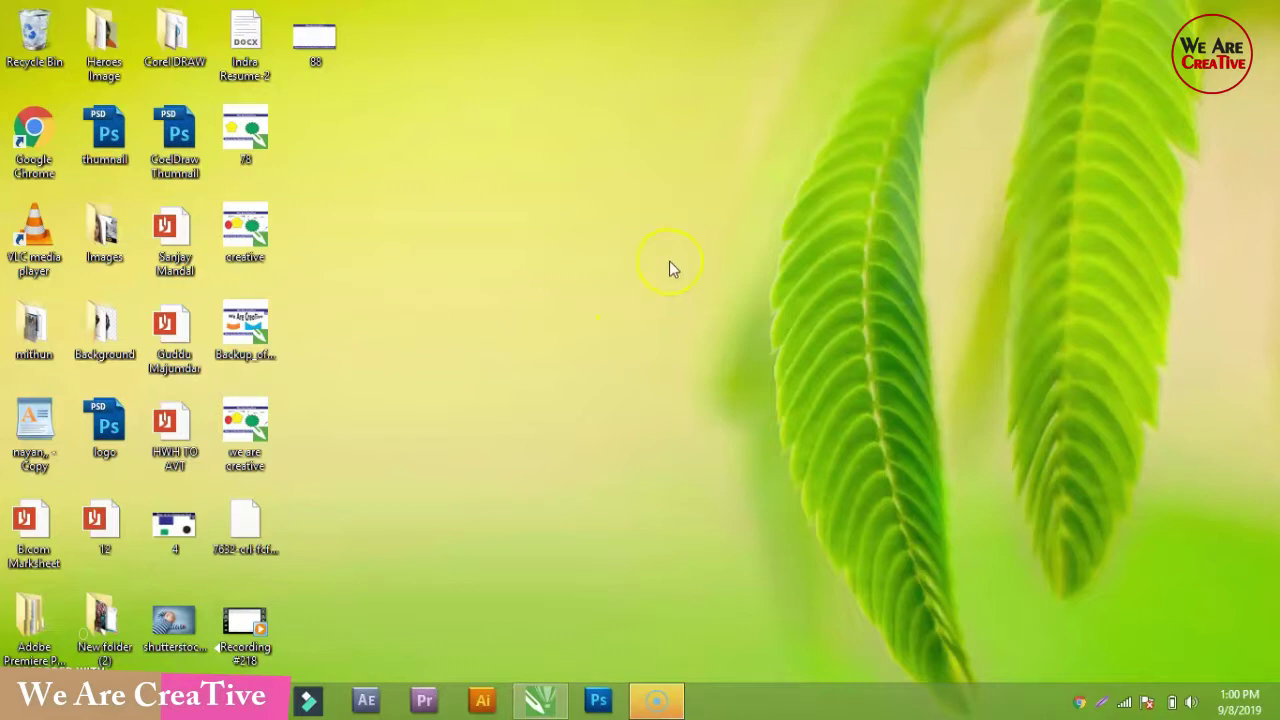
double_click(311, 62)
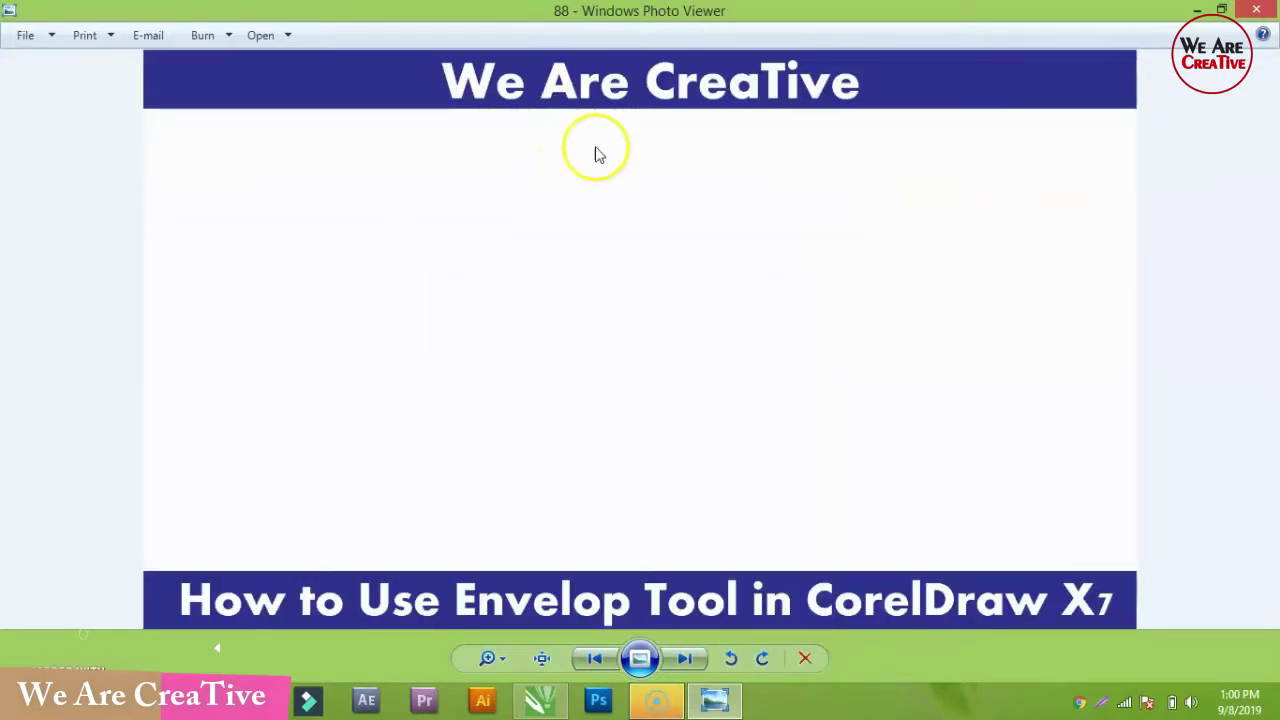
left_click(1264, 12)
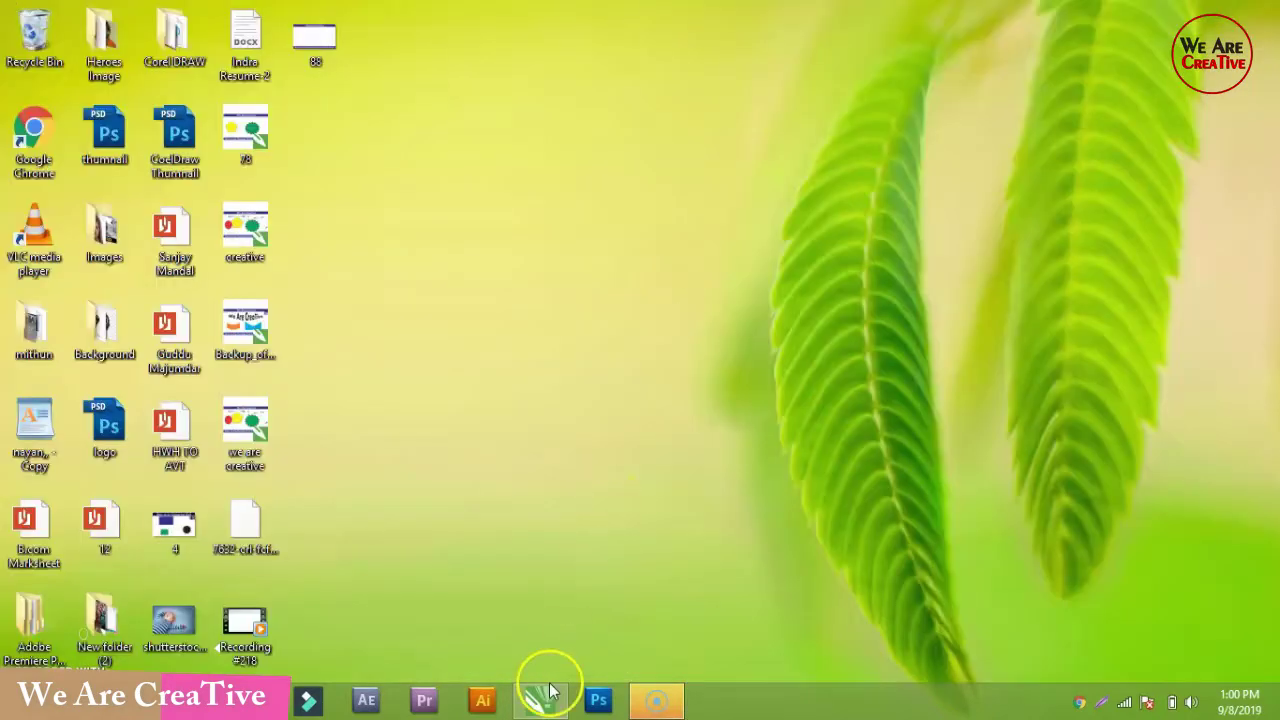
left_click(541, 690)
Draw a spiral between the title bars and, beside it, an ellipse about 3.71 by 3.25 inches filled with blue
key("ctrl+v")
scroll(669, 343, "down", 1)
scroll(674, 374, "up", 1)
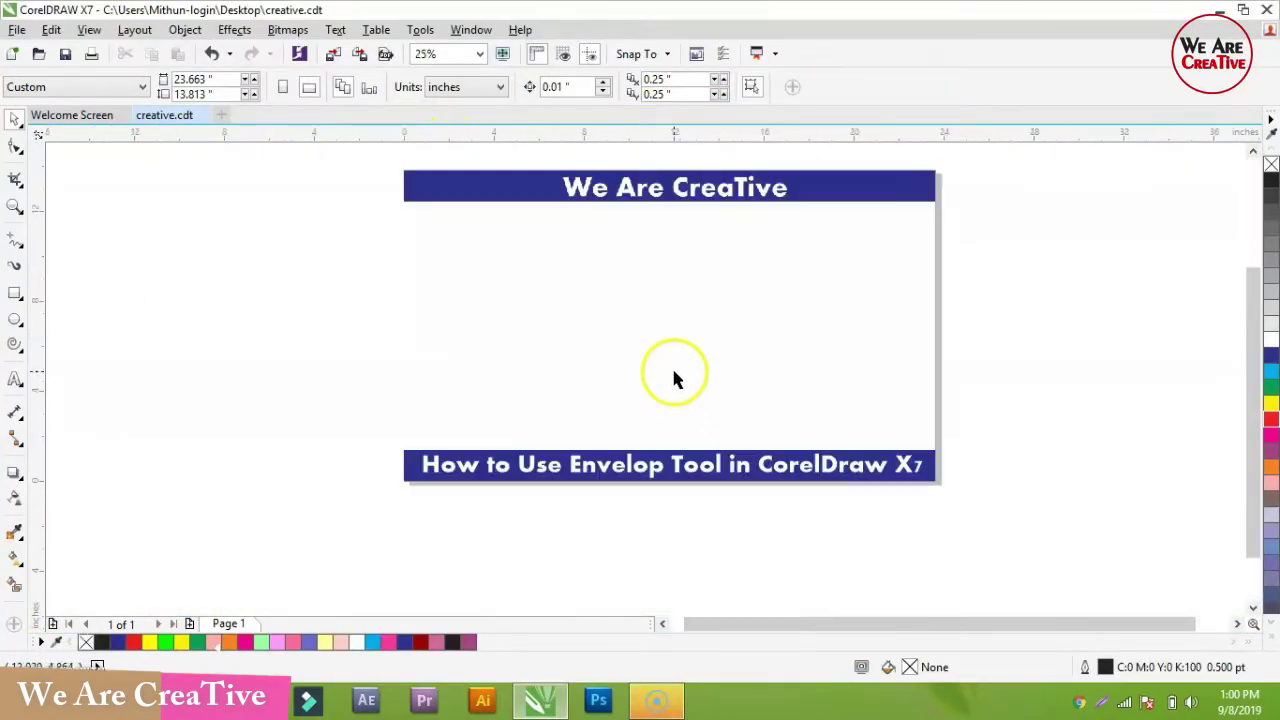
left_click(15, 344)
left_click_drag(499, 276, 581, 352)
key("F7")
left_click_drag(640, 270, 727, 347)
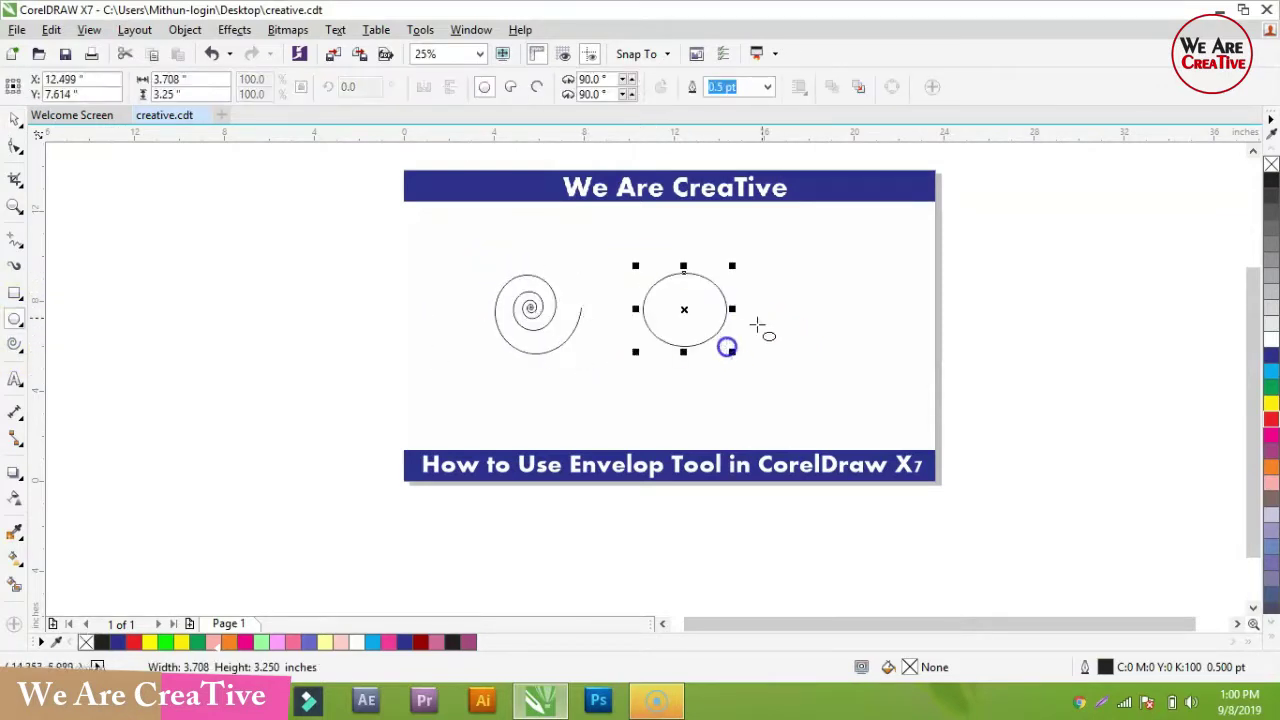
left_click(1270, 357)
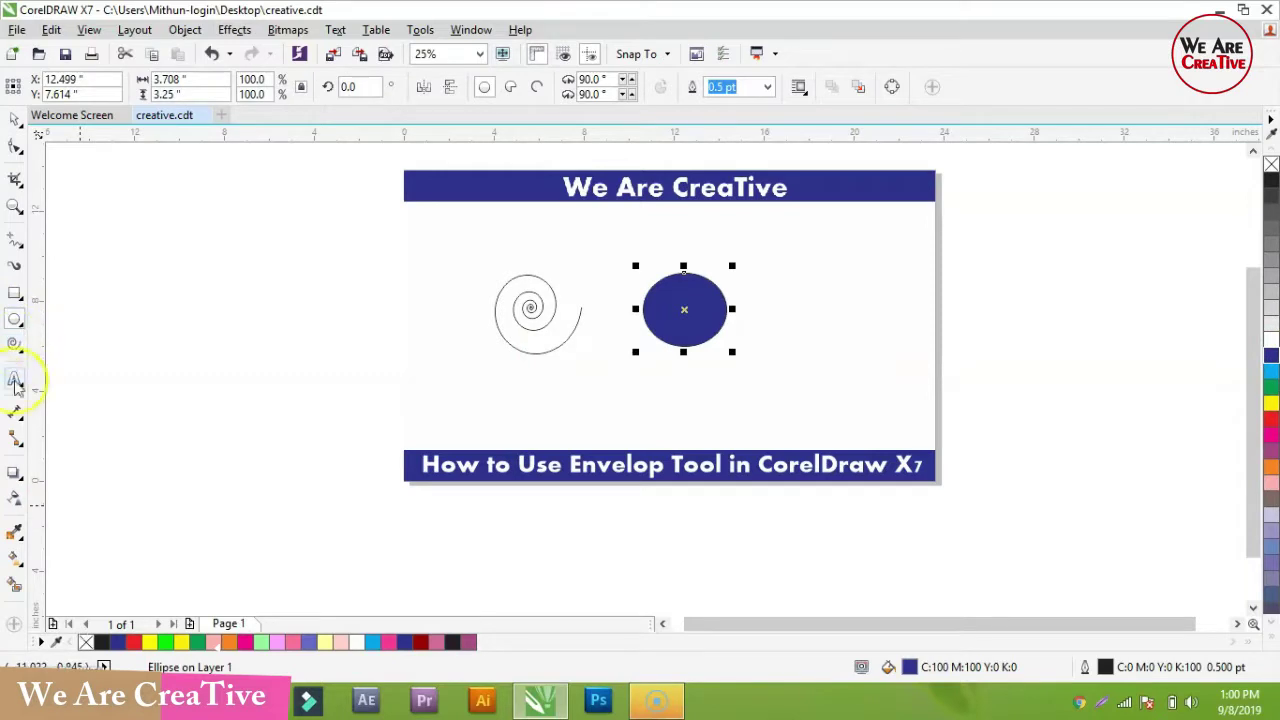
Draw a five-pointed star to the right of the blue ellipse, fill it with yellow, and deselect it
left_click(14, 320)
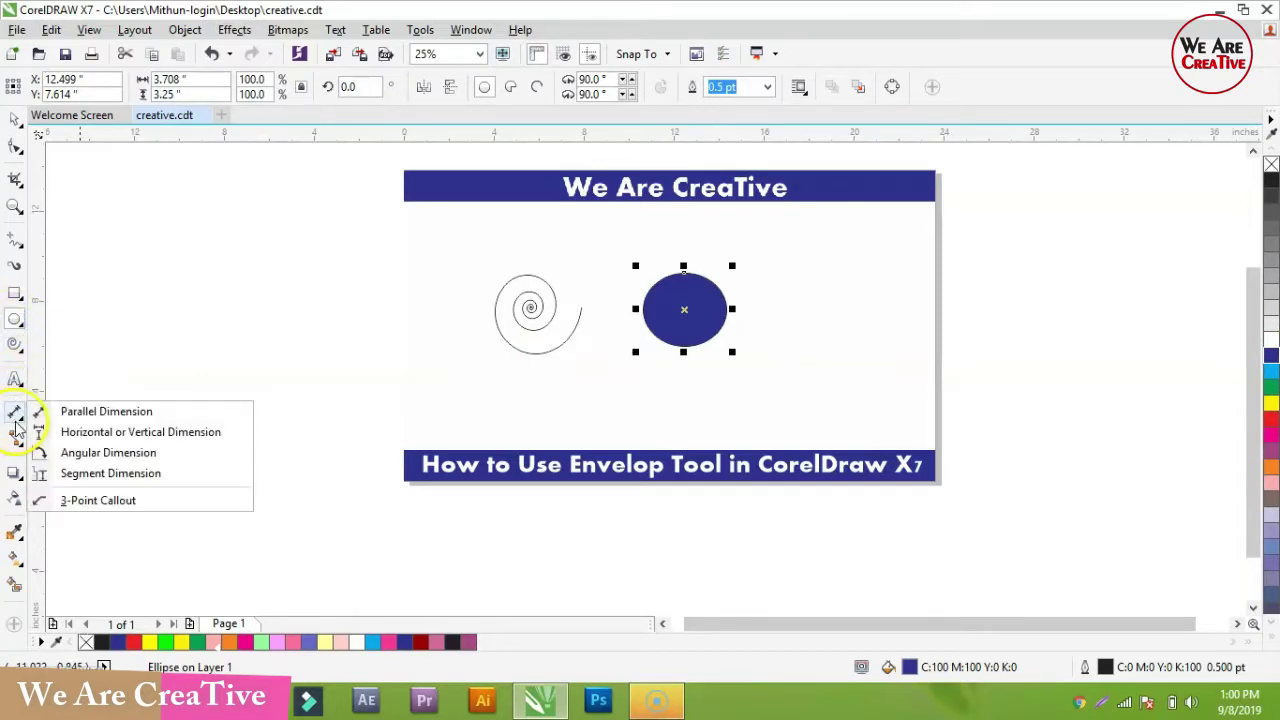
mouse_move(14, 345)
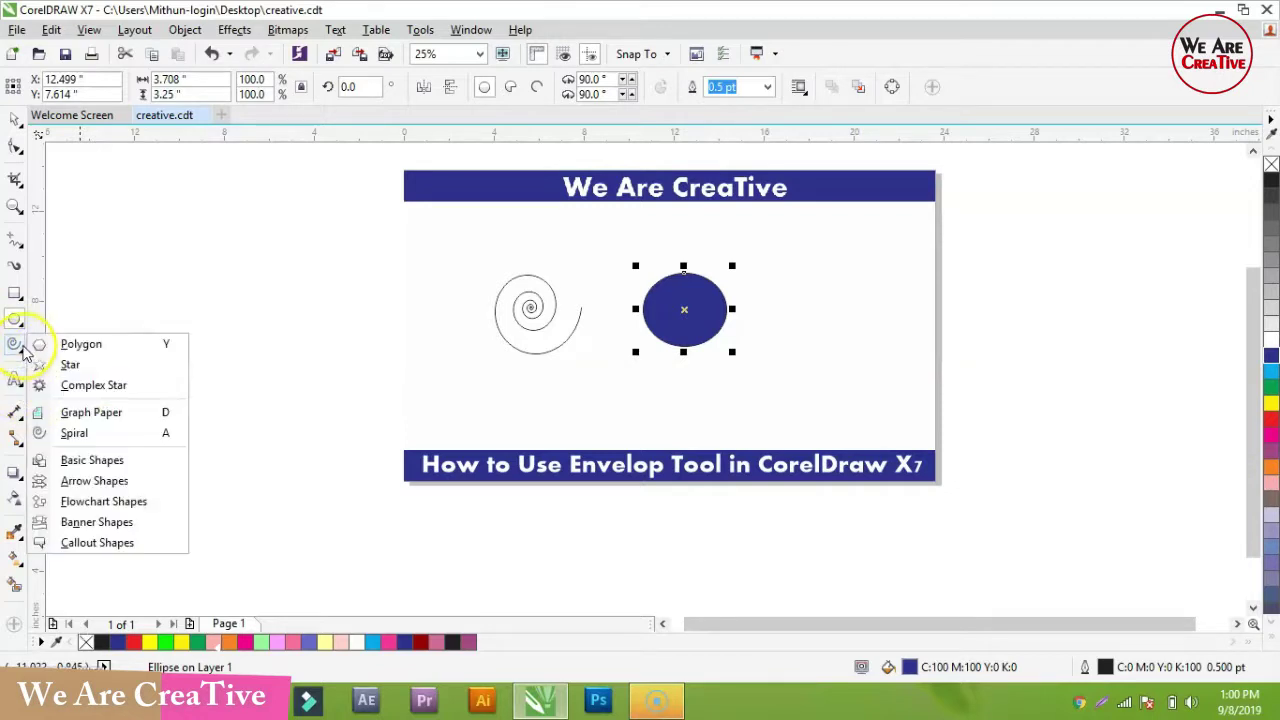
left_click(55, 370)
left_click_drag(781, 262, 888, 370)
left_click(1271, 402)
left_click(14, 118)
left_click(70, 195)
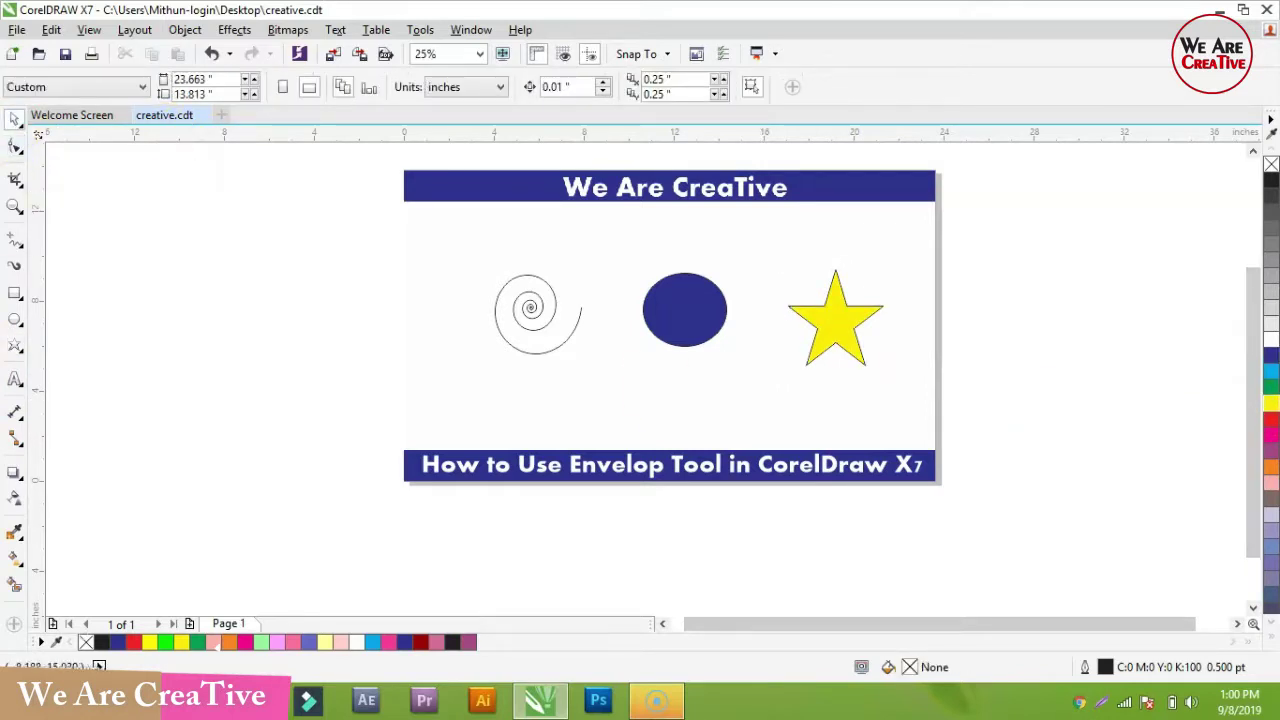
Examine the Export dialog's file name and file type settings, and close it without exporting
left_click(17, 30)
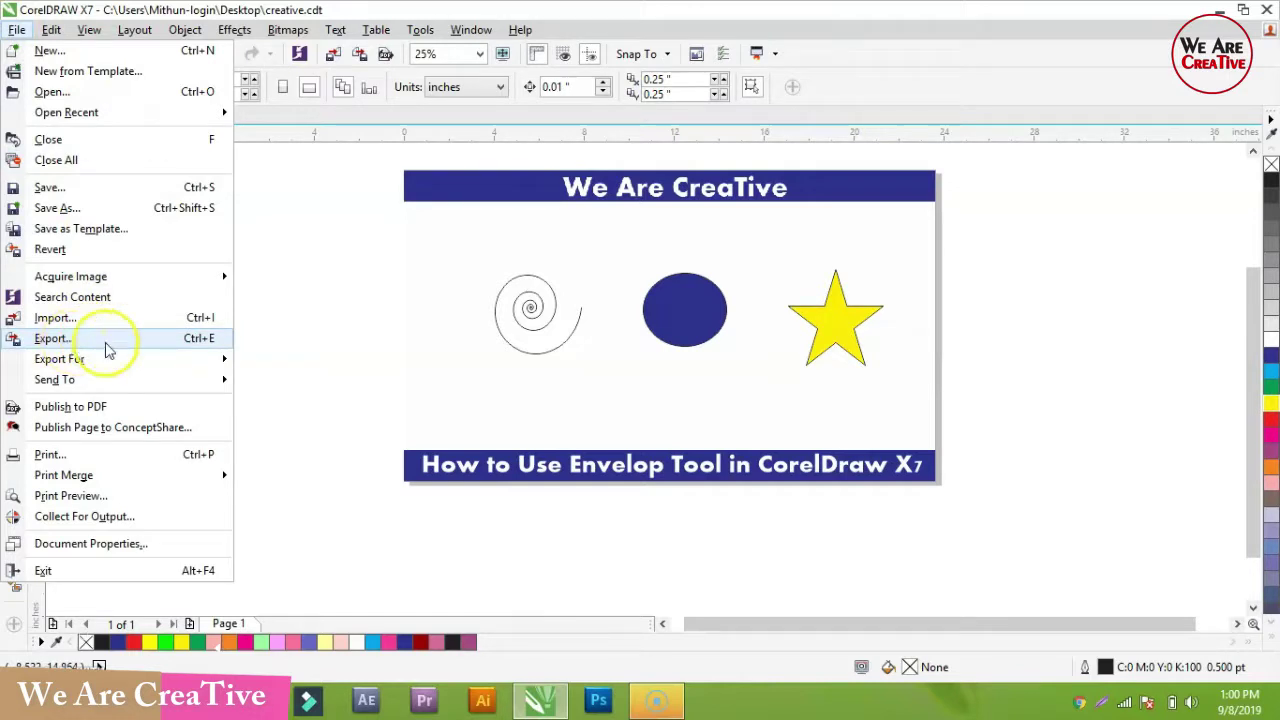
left_click(200, 342)
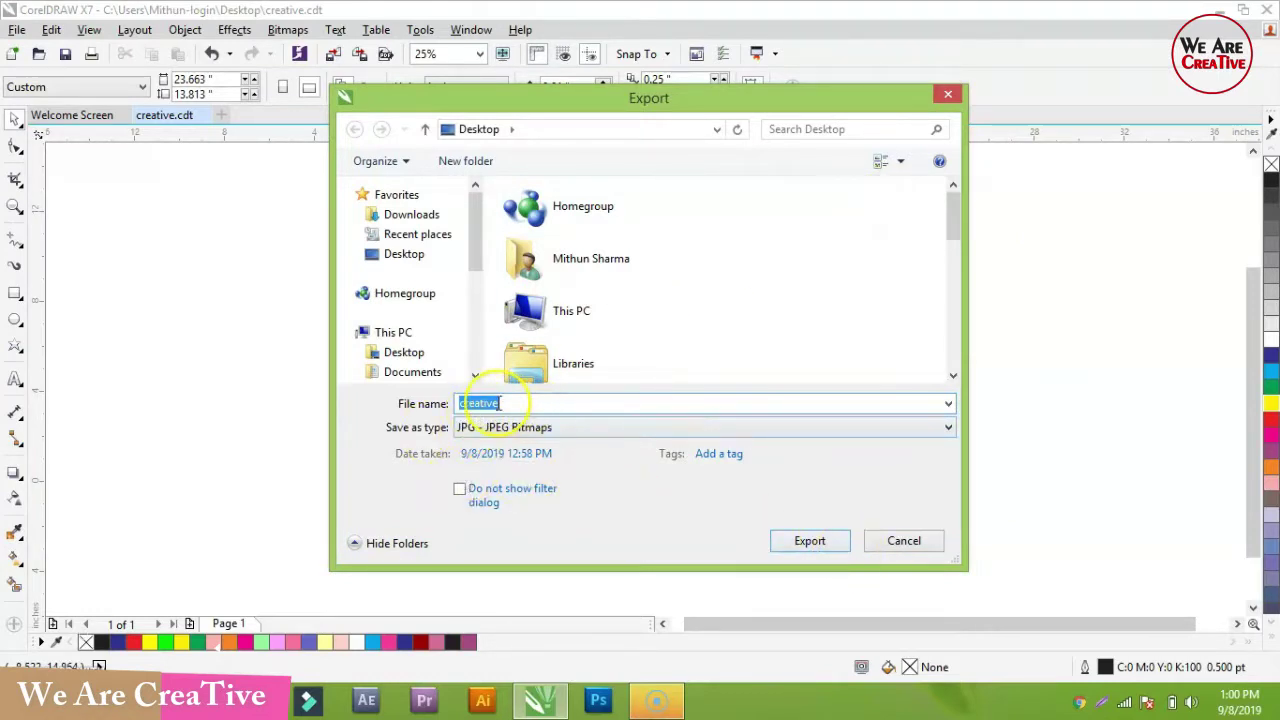
left_click(949, 96)
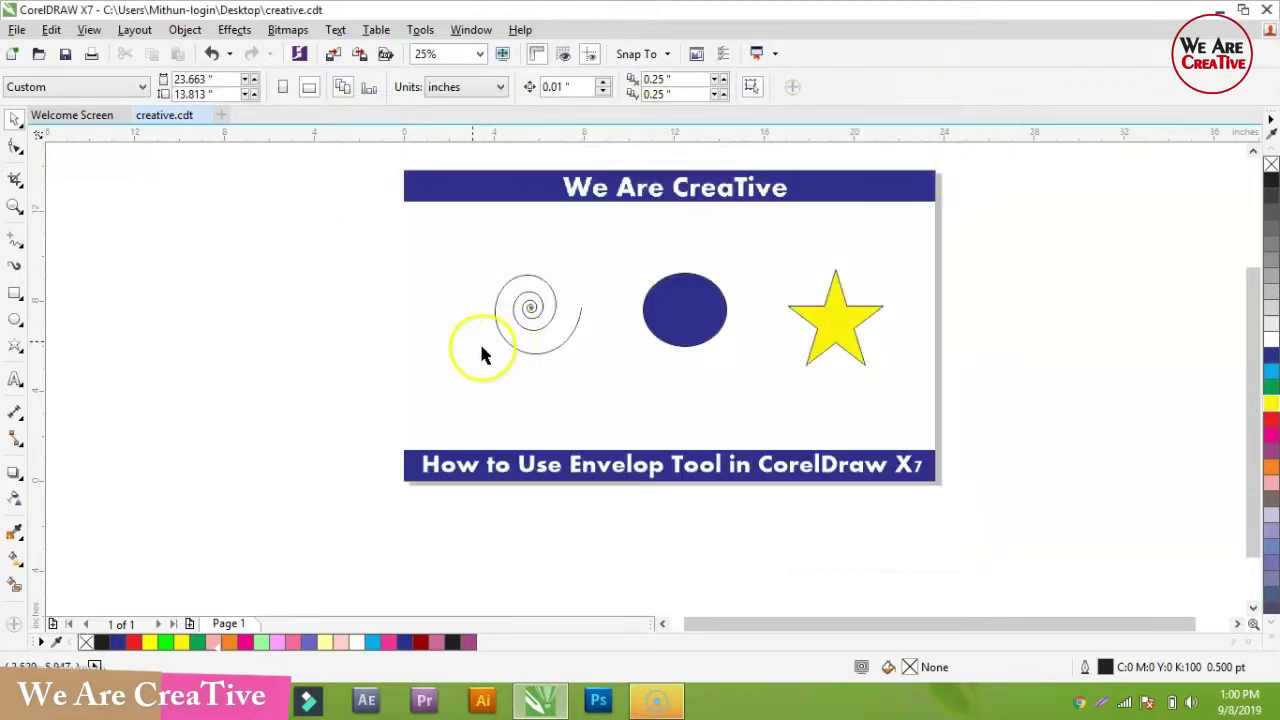
Examine the Export For Office options and document preview, and close the dialog without exporting
left_click(17, 29)
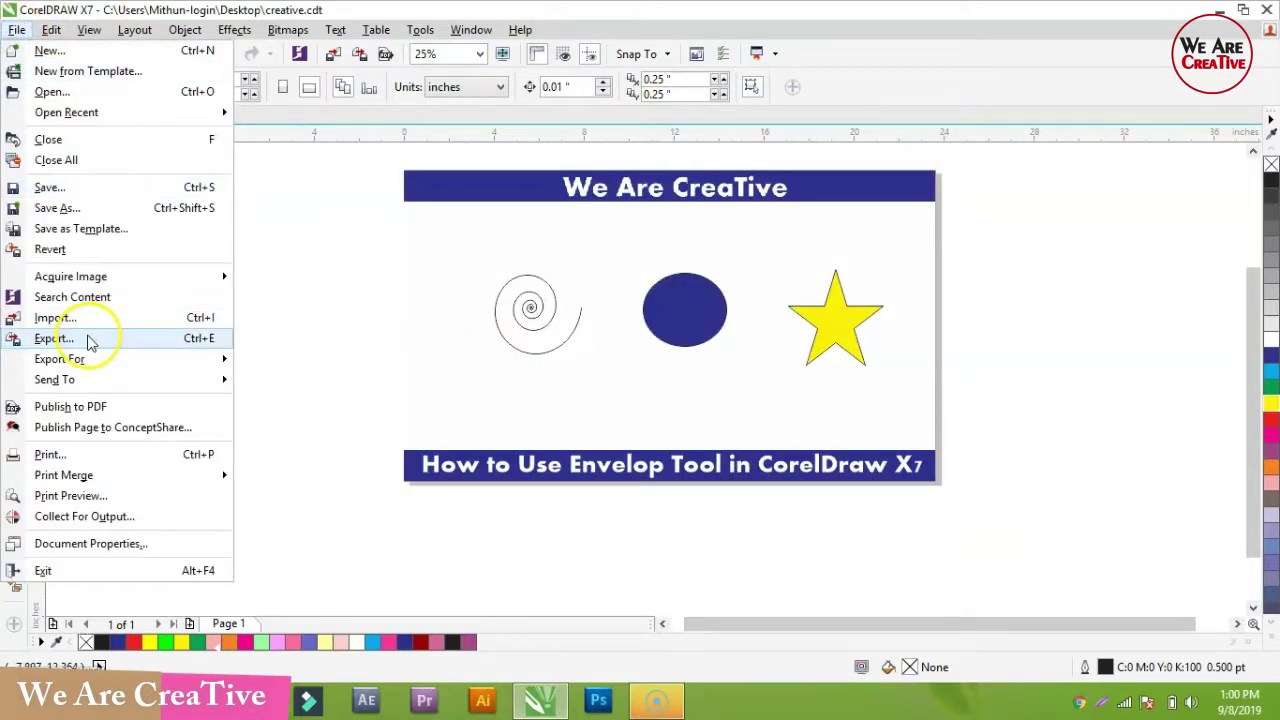
mouse_move(84, 360)
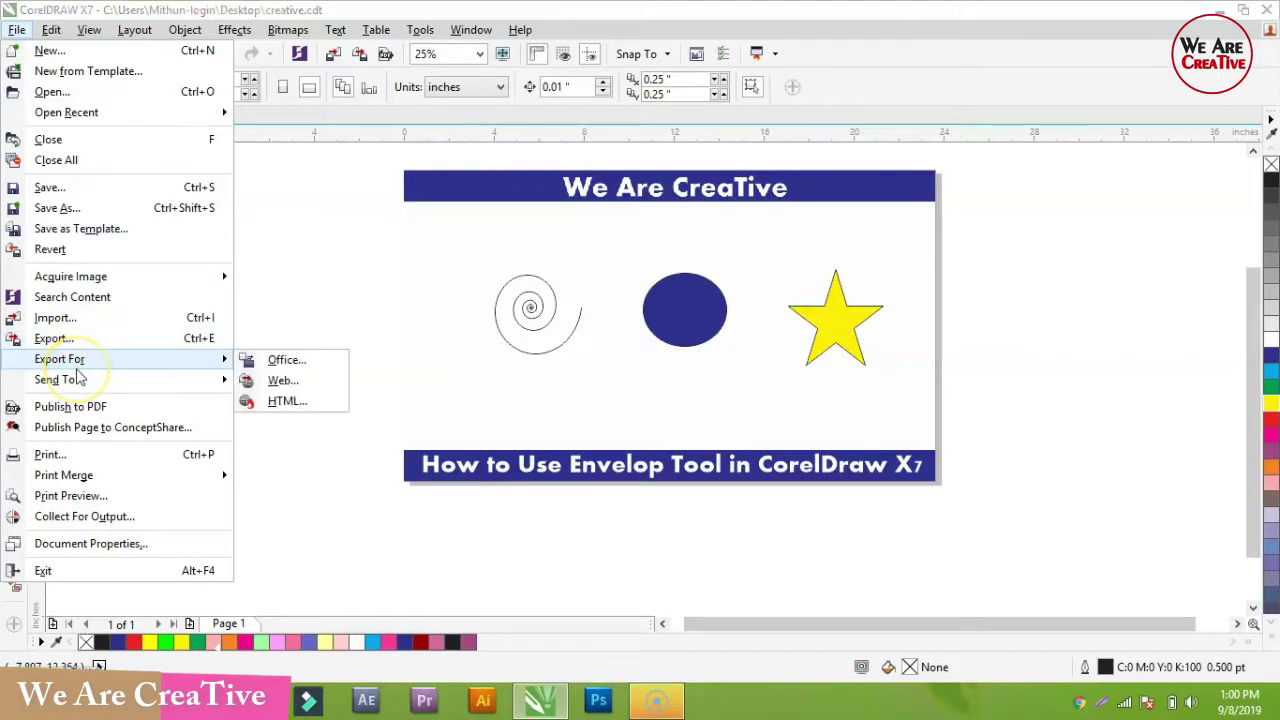
left_click(285, 360)
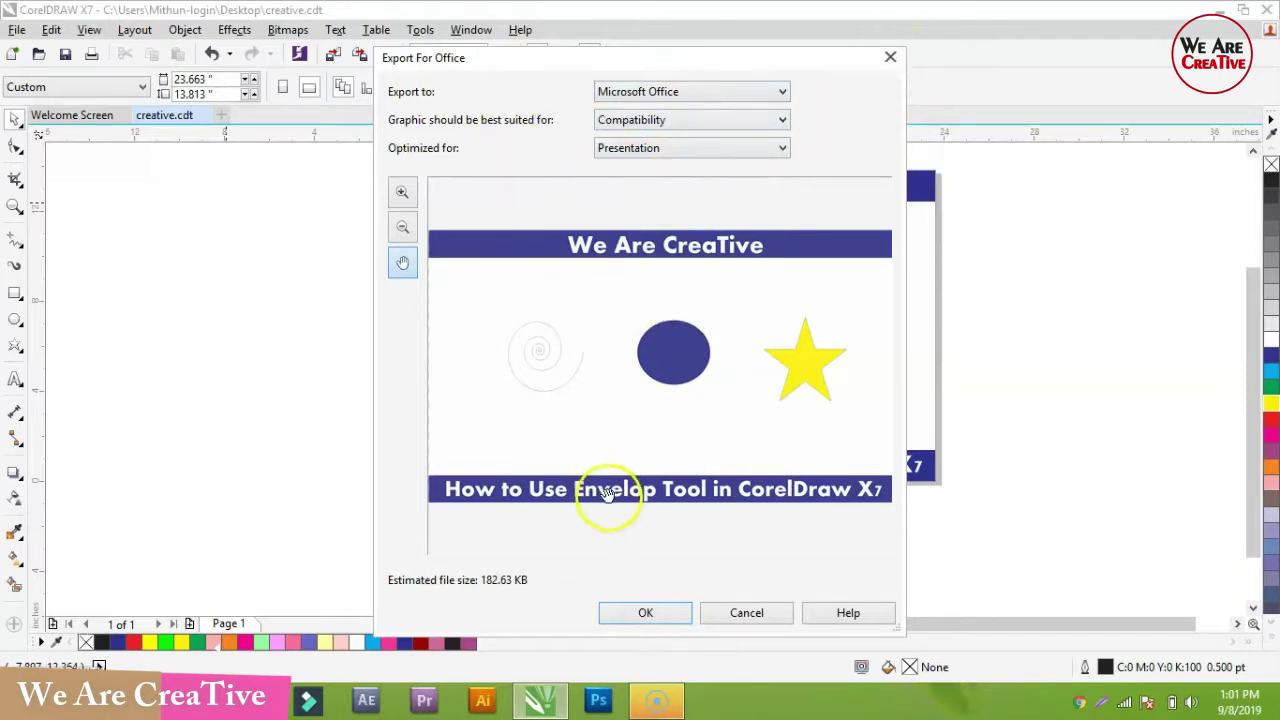
left_click(888, 58)
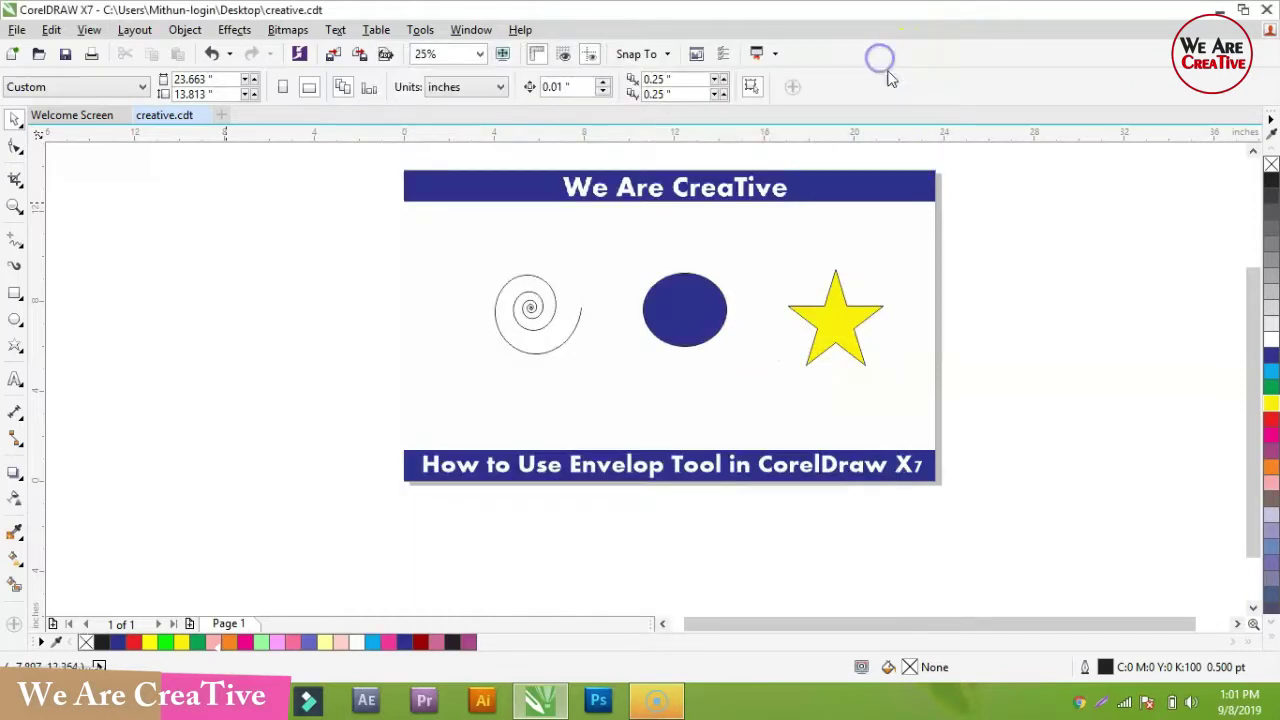
Start exporting the document for the web with the GIF 256 dithered preset and inspect its preview
left_click(17, 29)
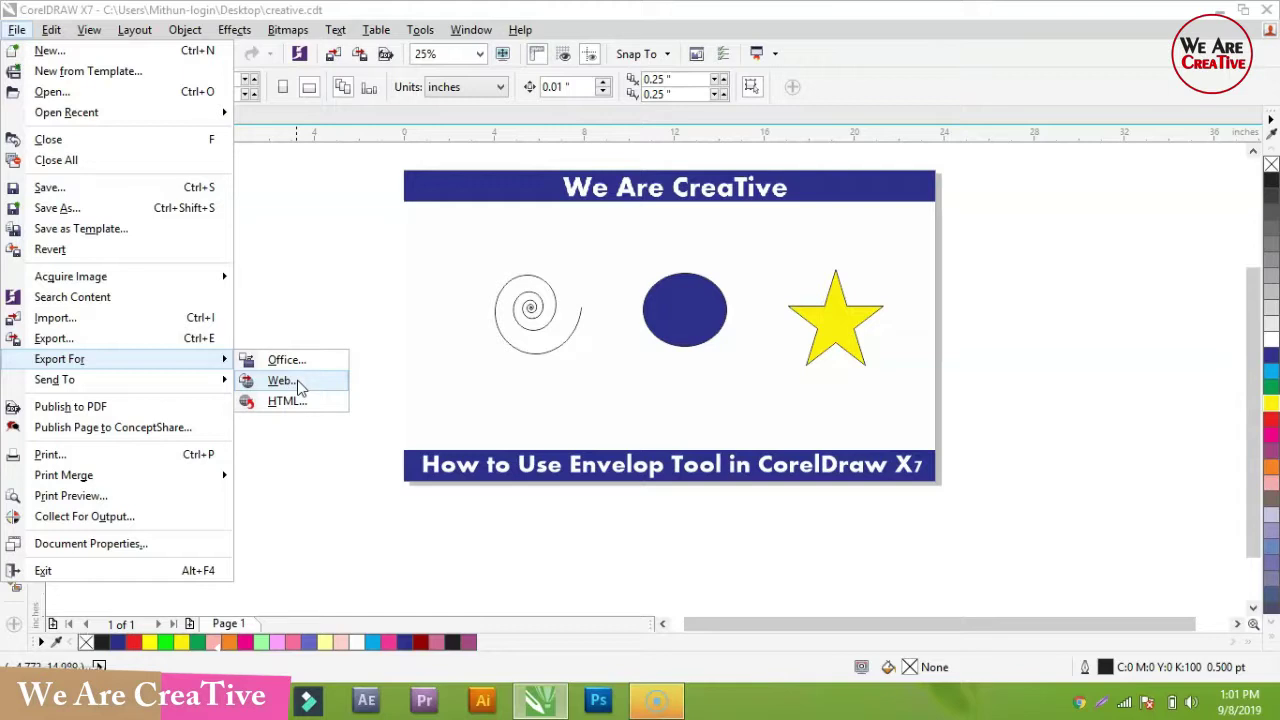
left_click(285, 381)
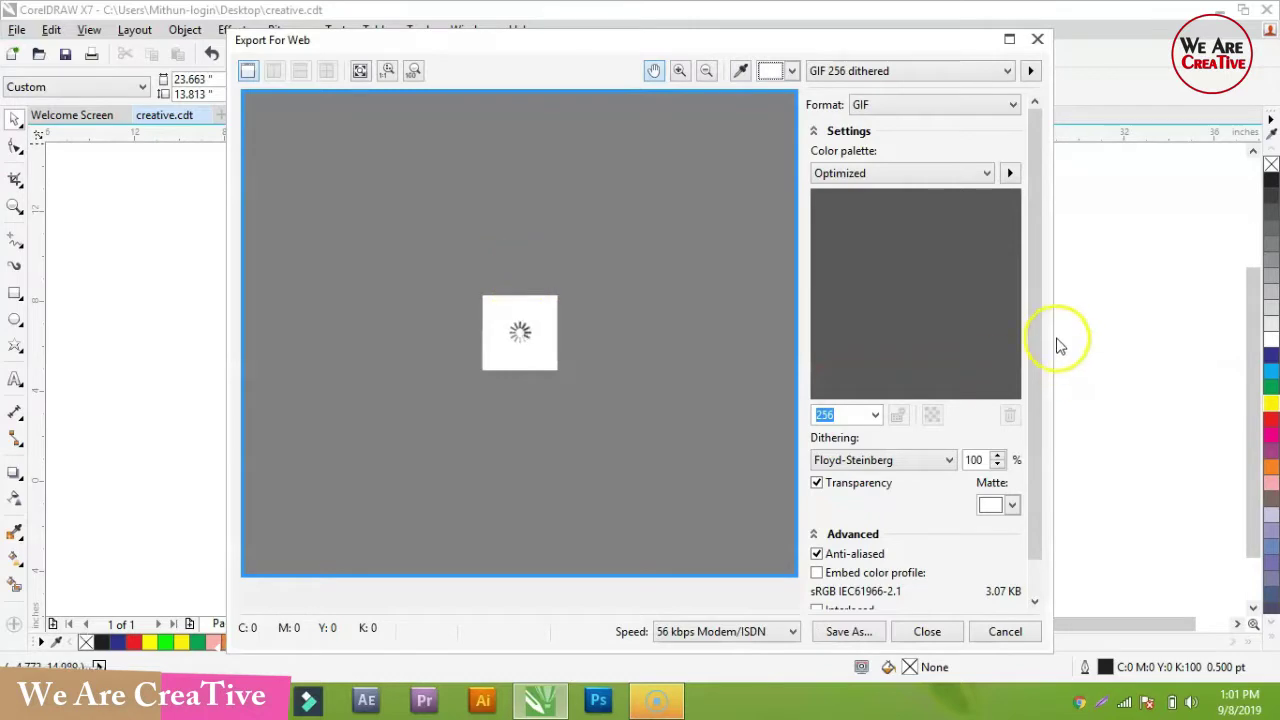
scroll(1030, 269, "down", 2)
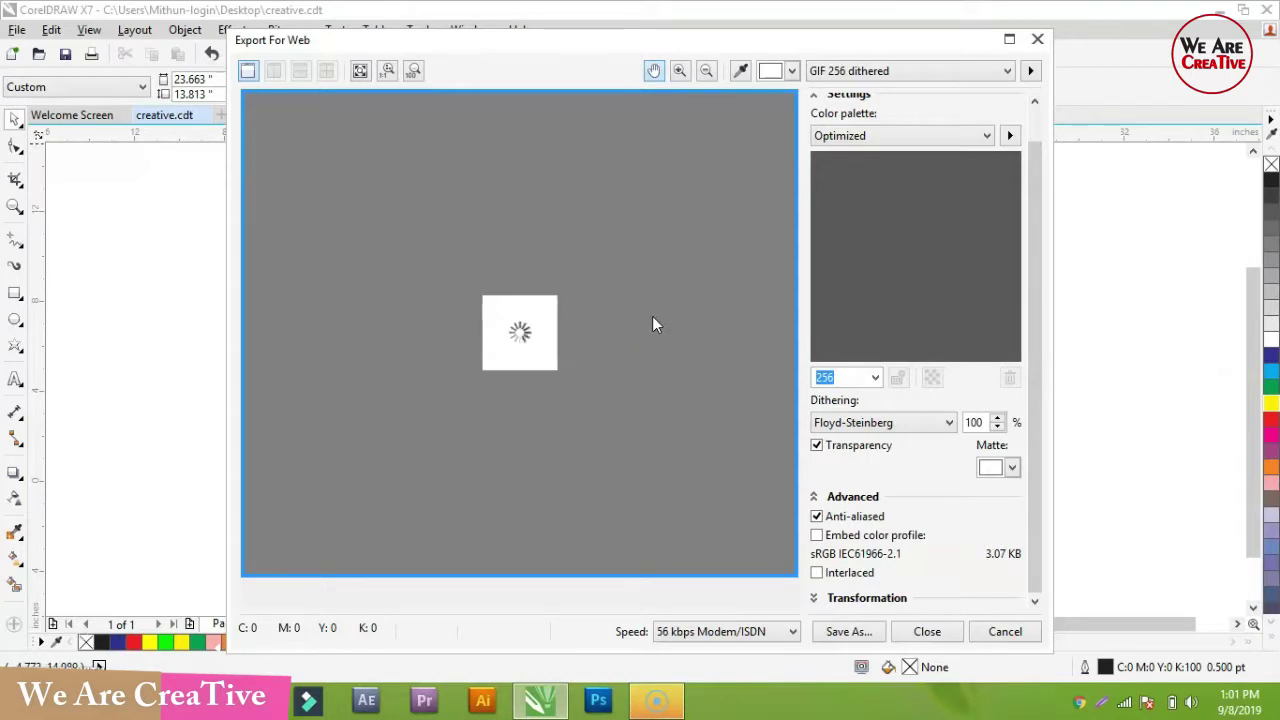
left_click(421, 341)
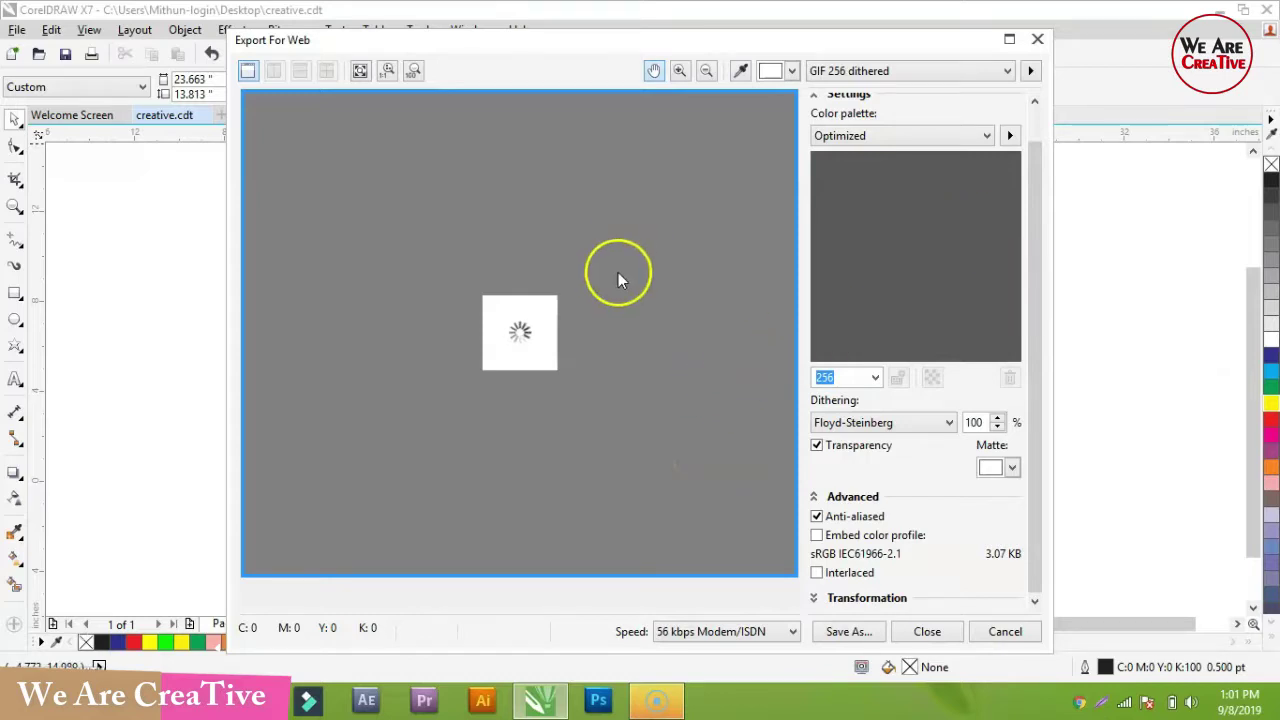
left_click(922, 72)
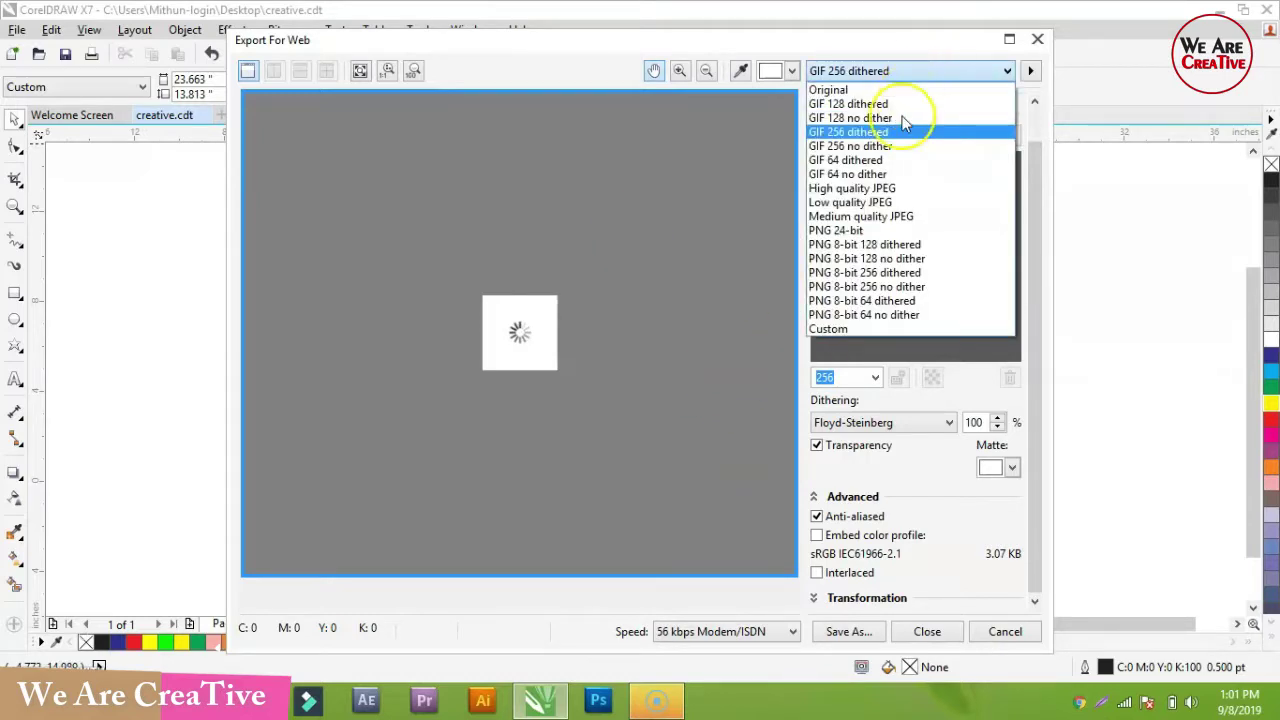
left_click(862, 132)
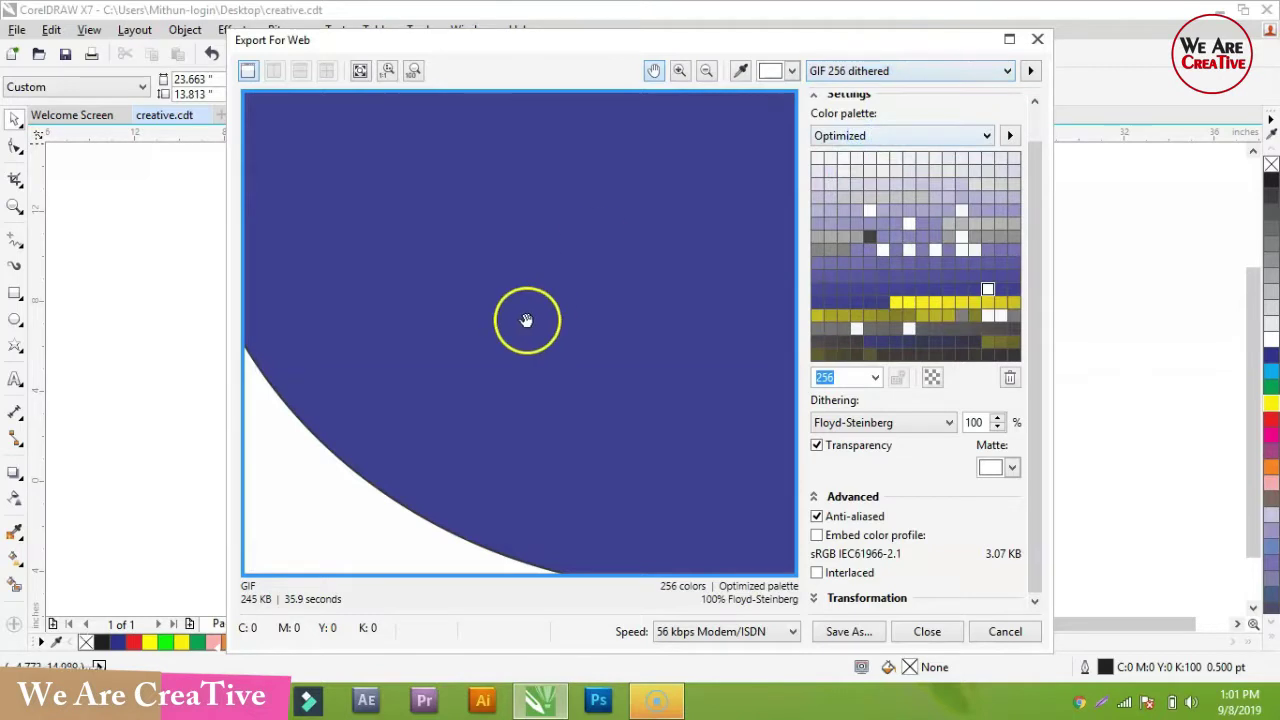
left_click_drag(591, 314, 634, 297)
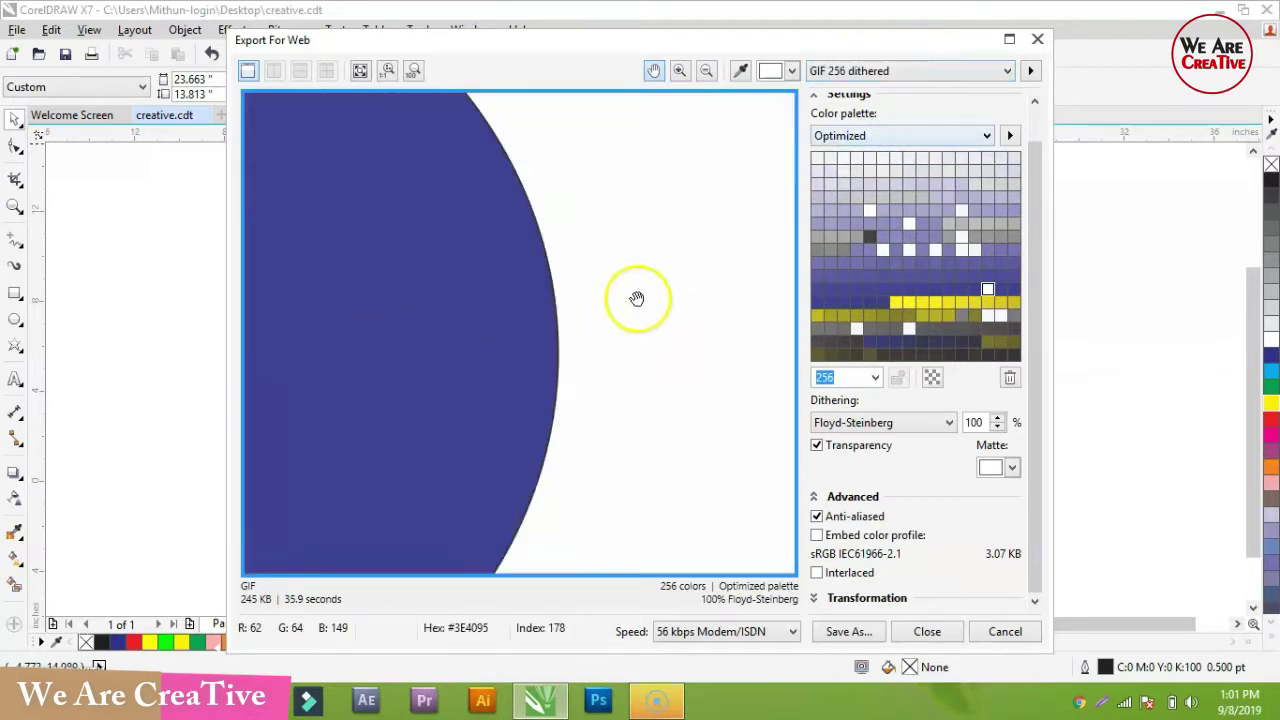
Save the web export to the desktop as a GIF file named 34
left_click(840, 632)
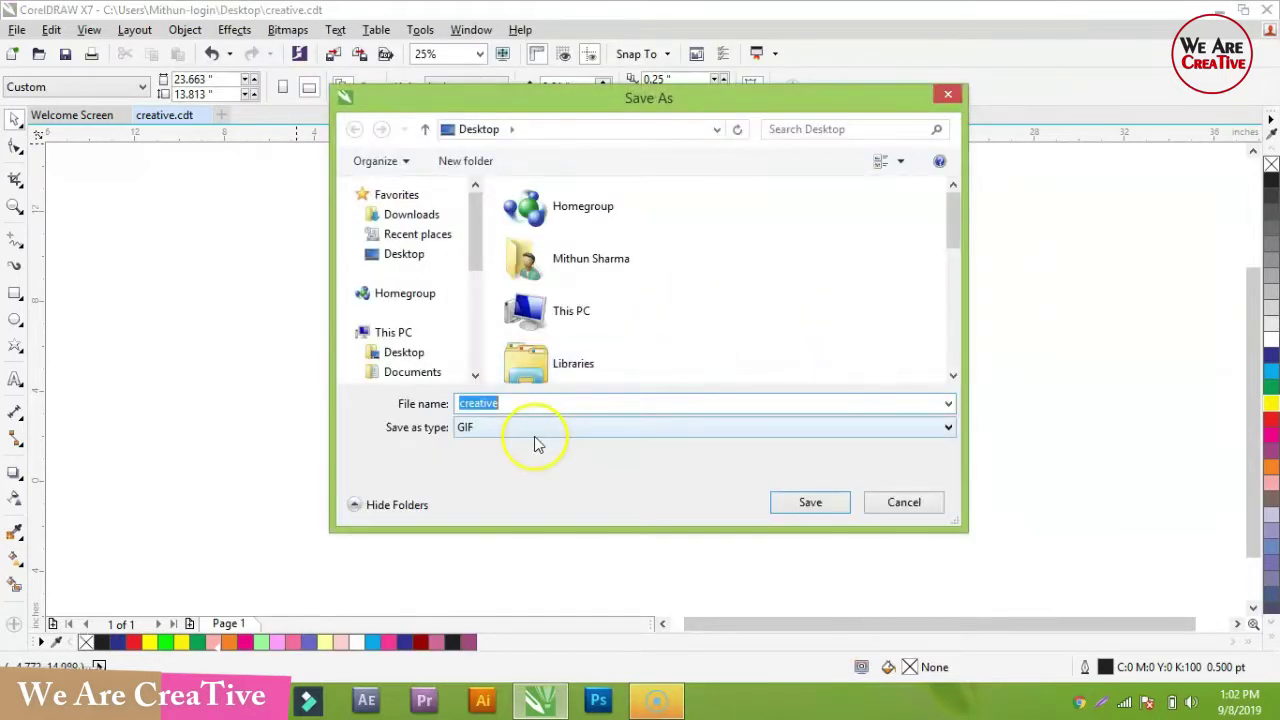
key("BackSpace")
type("34")
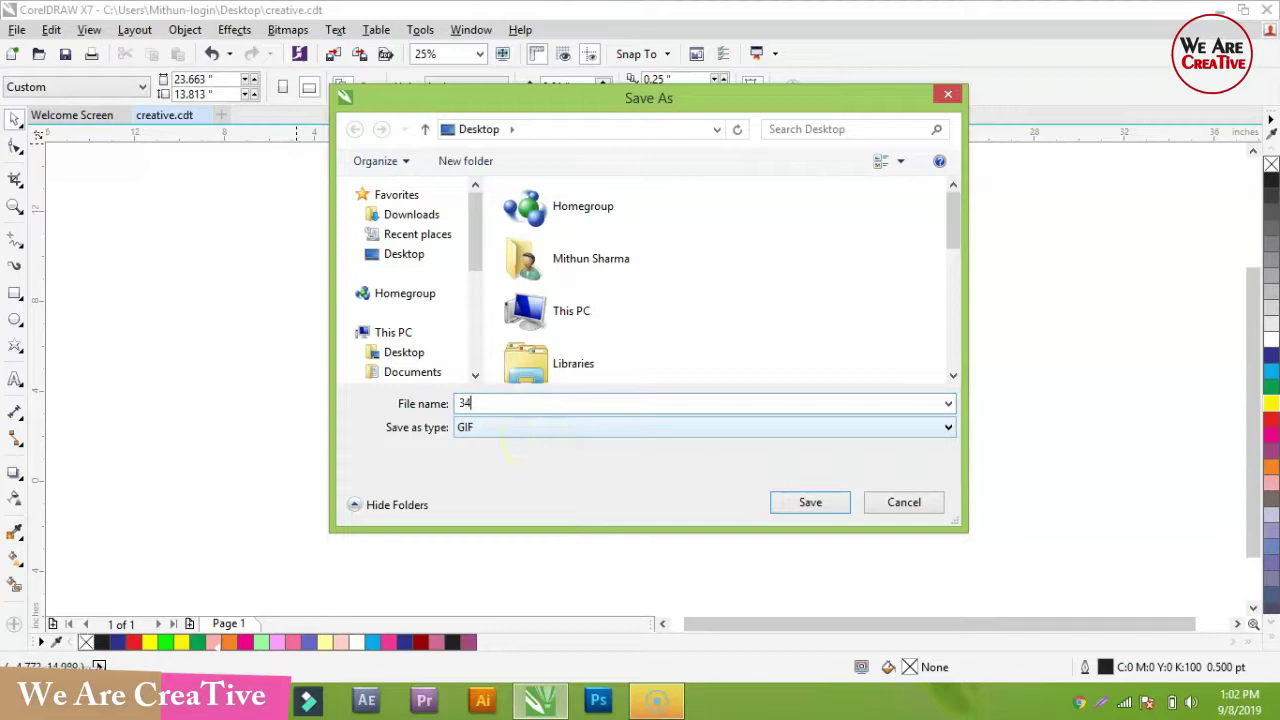
left_click(810, 503)
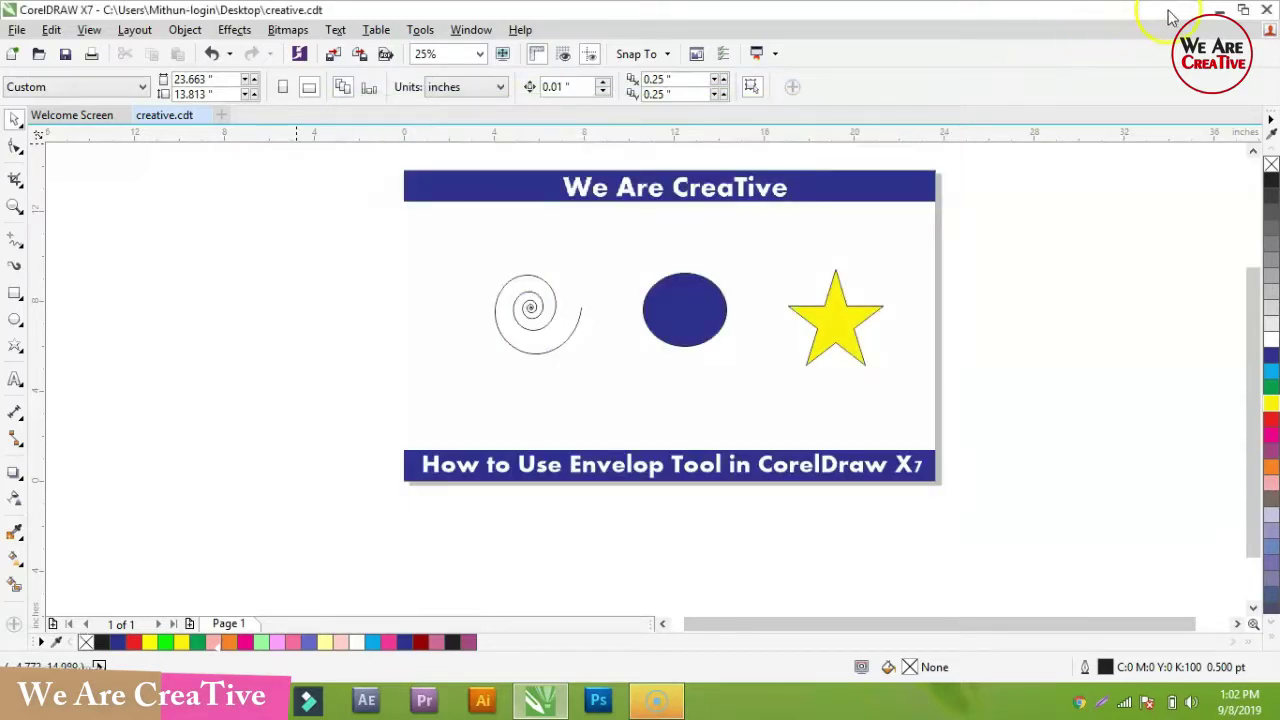
Open the exported GIF 34 from the desktop, inspect it up close, close it, and return to CorelDRAW
left_click(1222, 10)
left_click(320, 140)
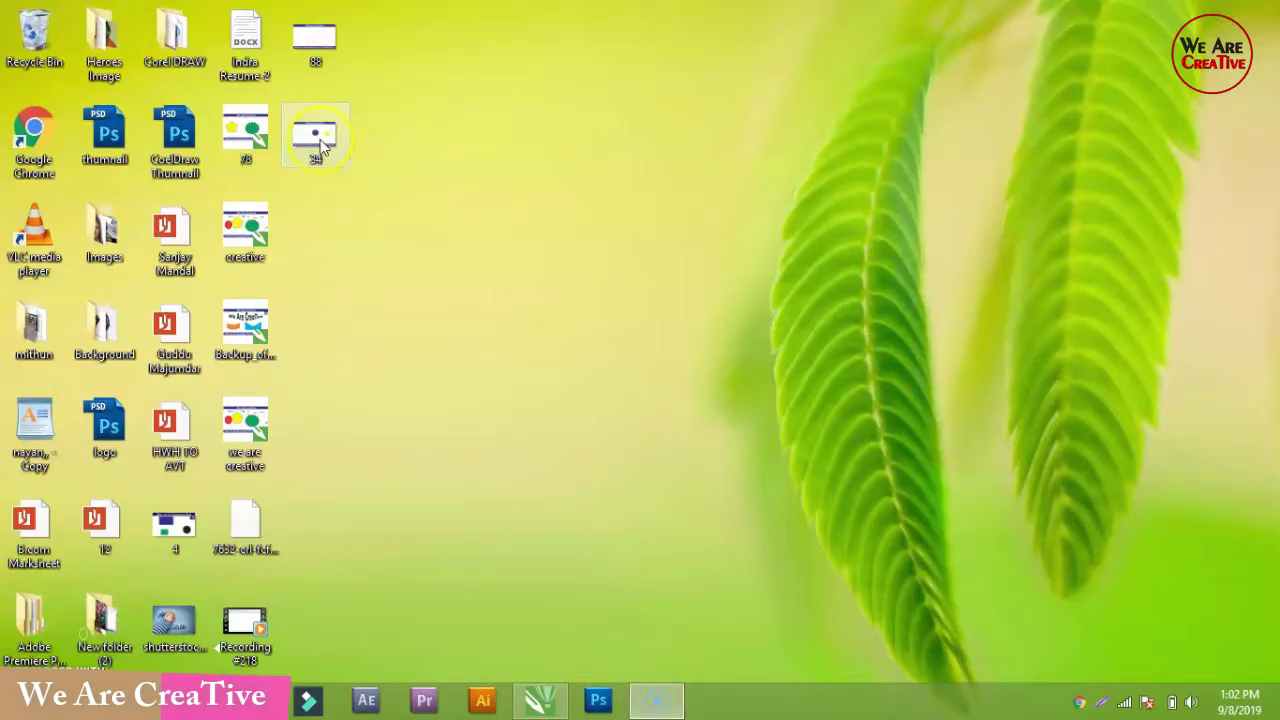
left_click(330, 135)
mouse_move(329, 133)
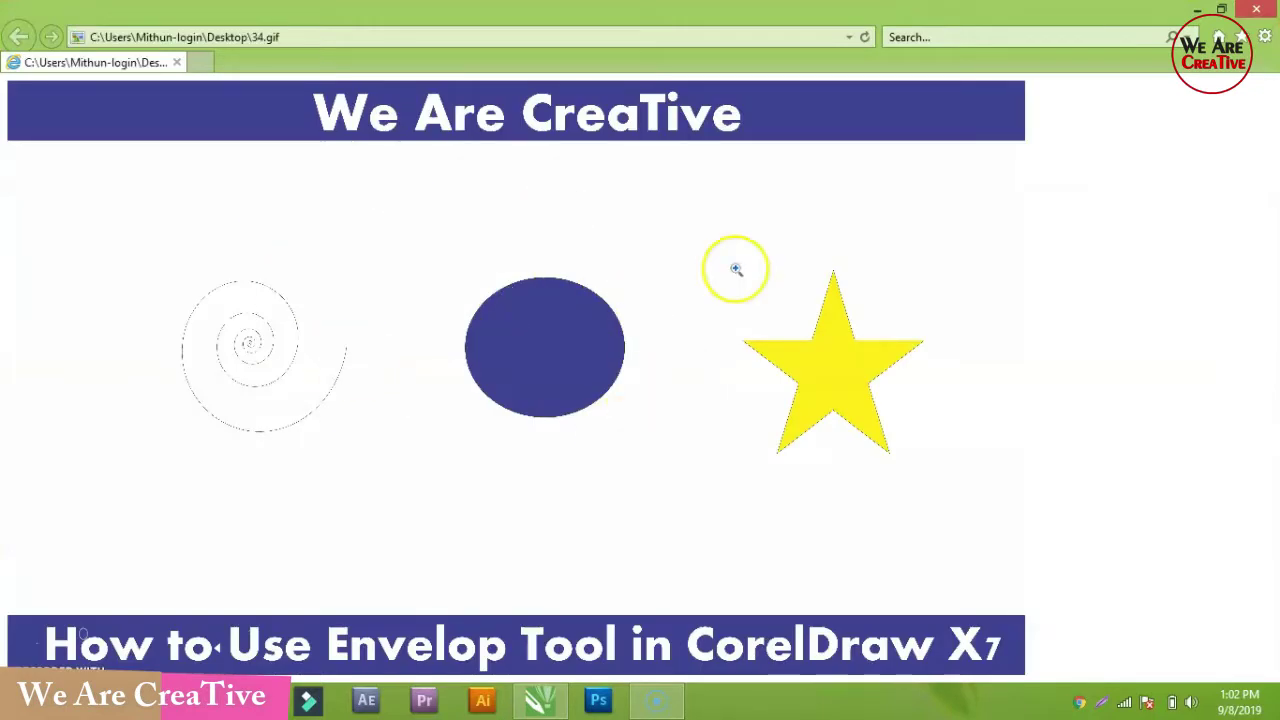
left_click(799, 163)
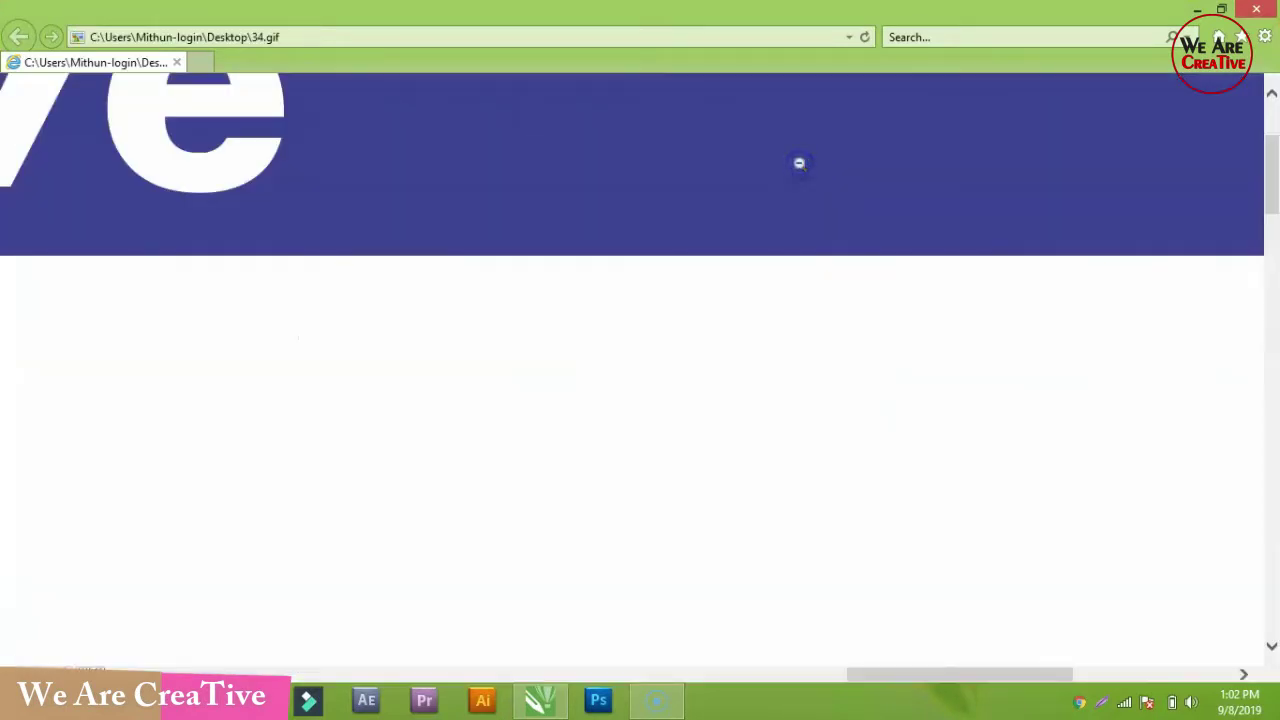
left_click(773, 258)
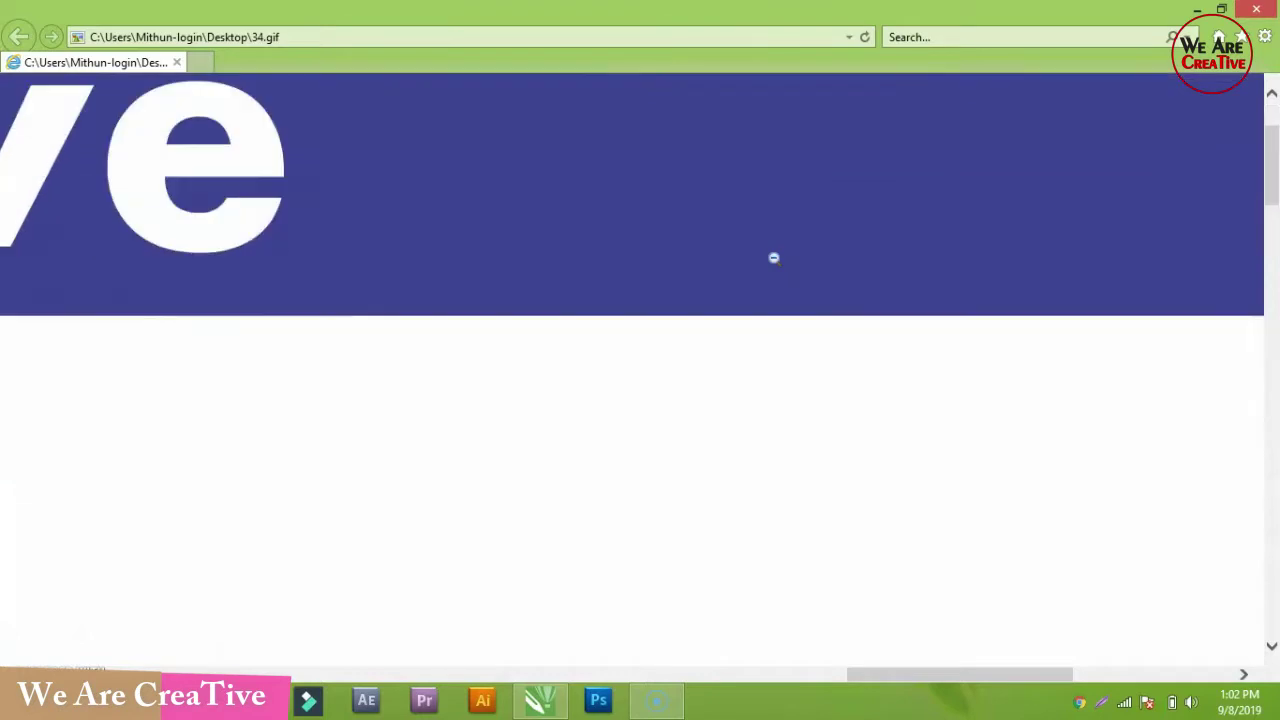
left_click(1256, 9)
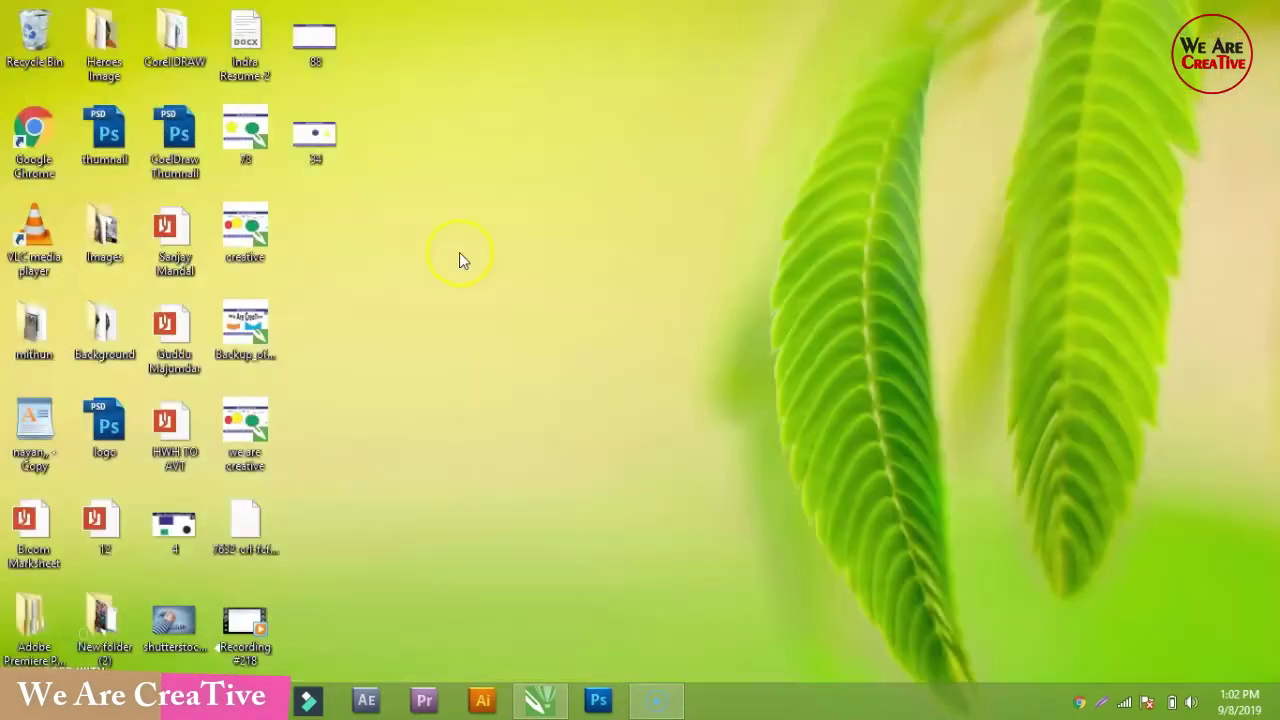
left_click(545, 699)
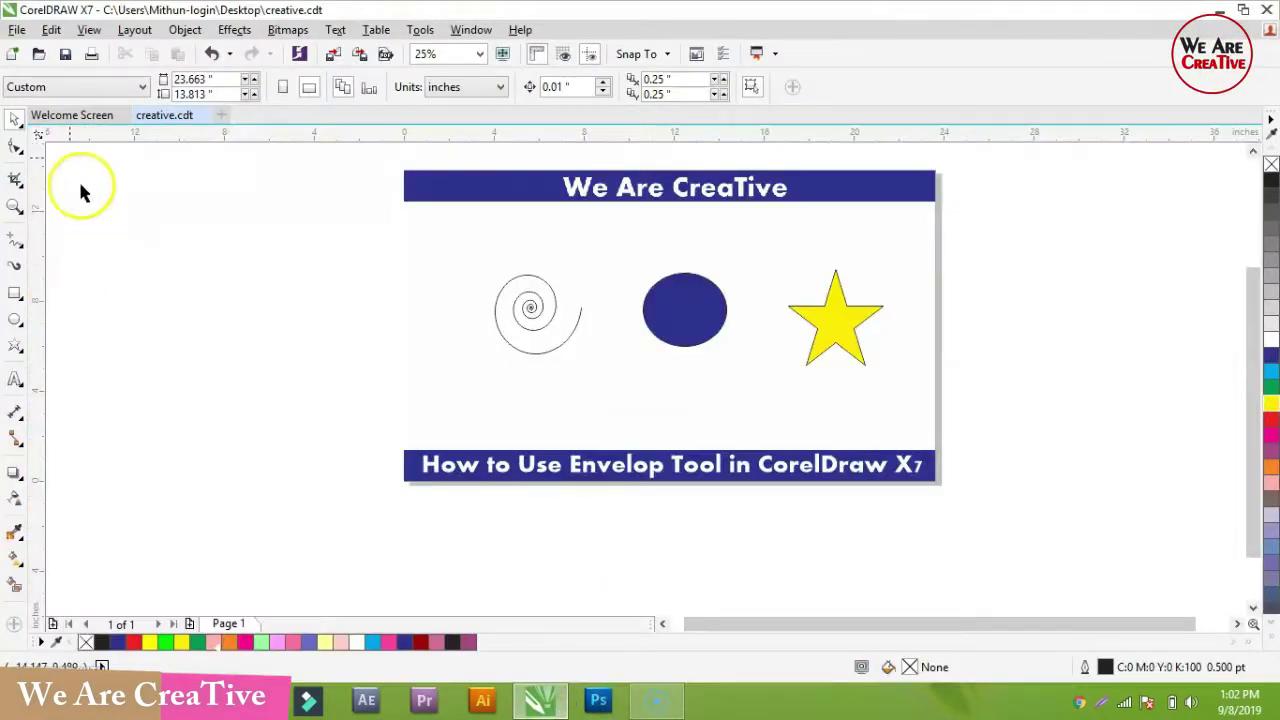
Examine the Export For options and the Send To destinations available for the document
left_click(17, 29)
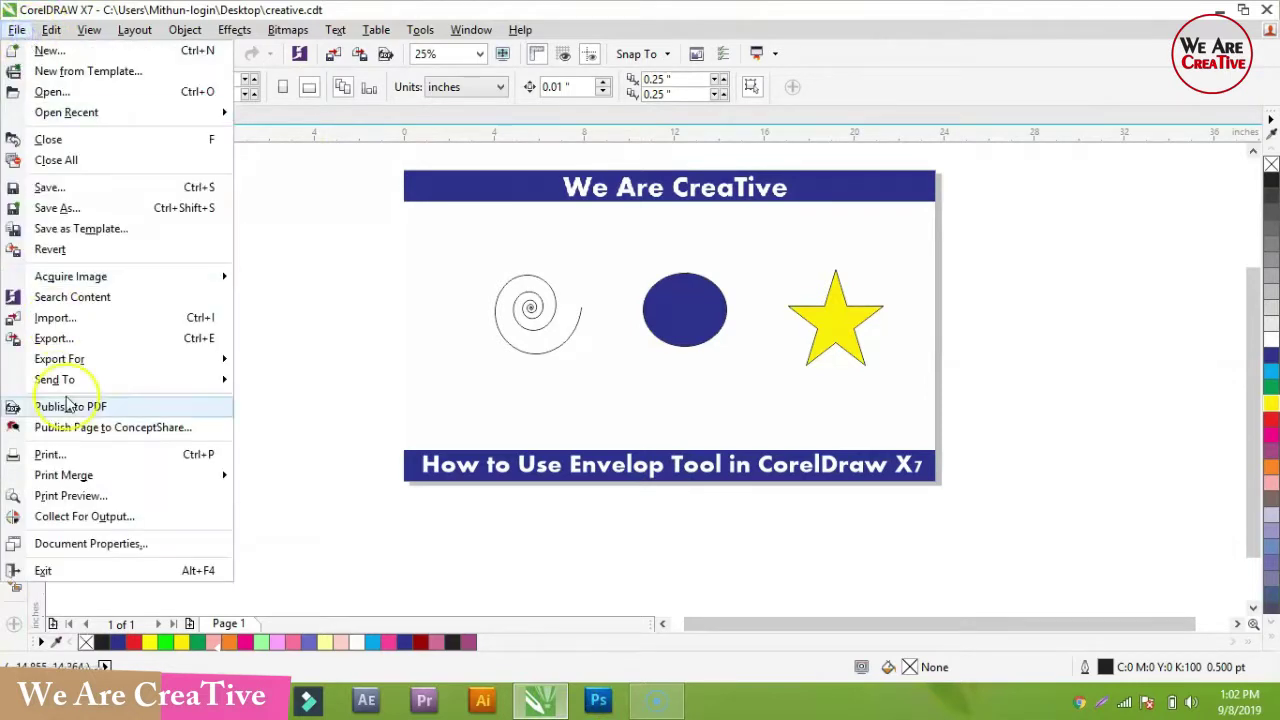
mouse_move(86, 362)
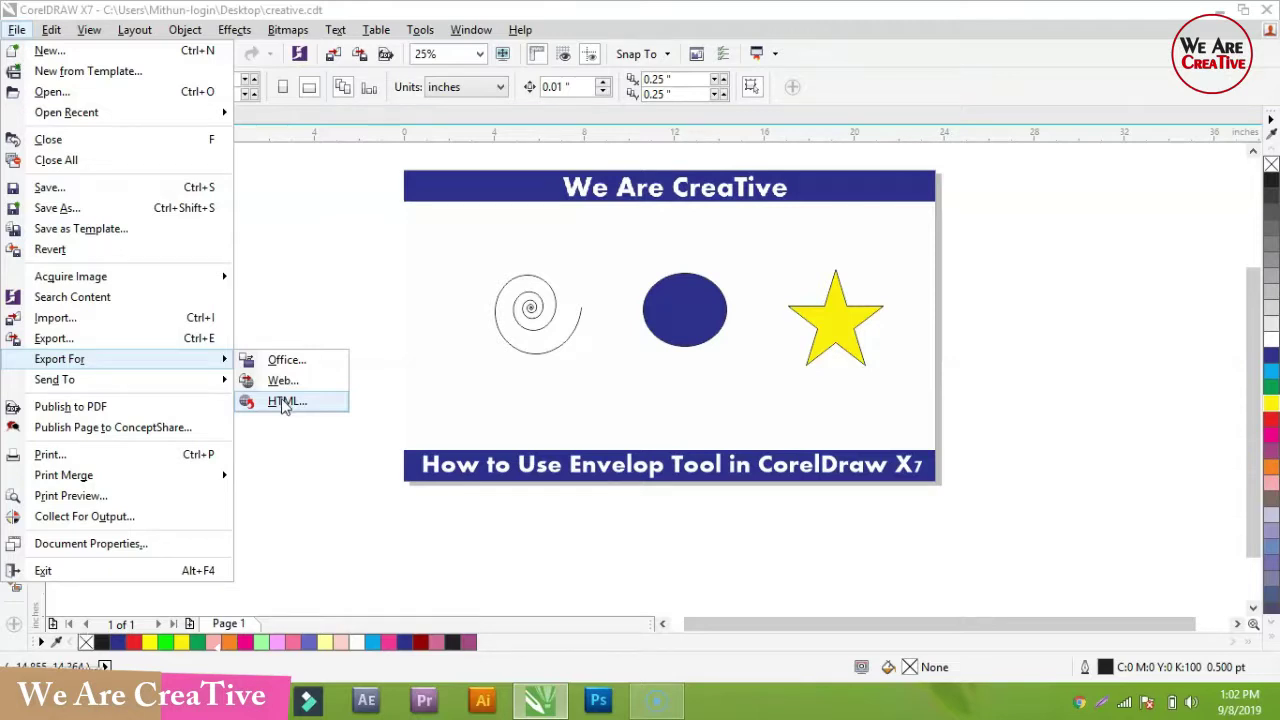
mouse_move(165, 380)
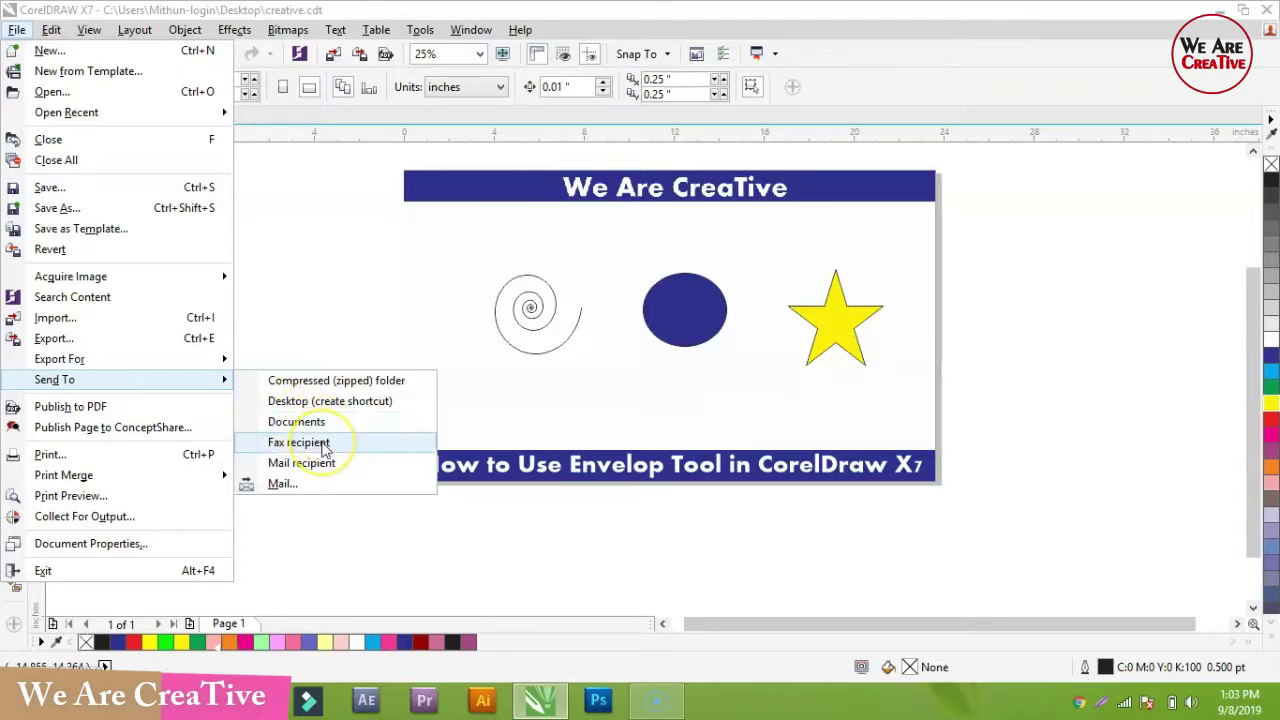
left_click(321, 485)
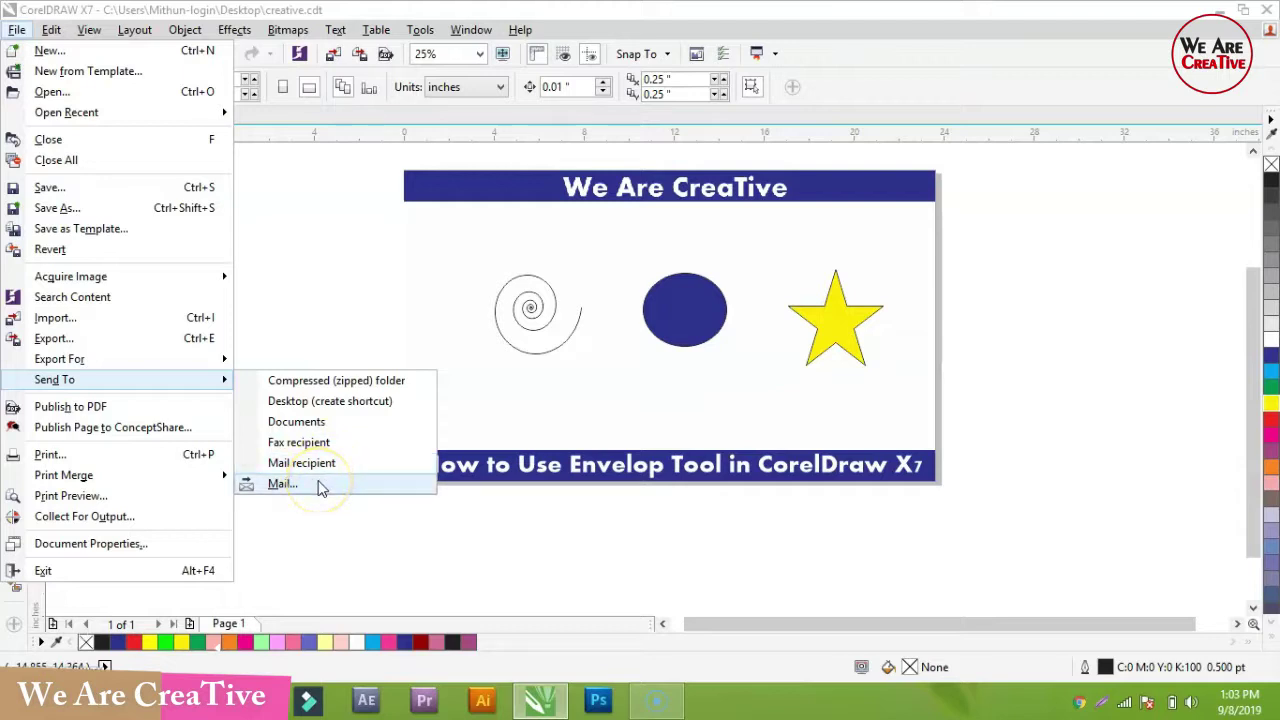
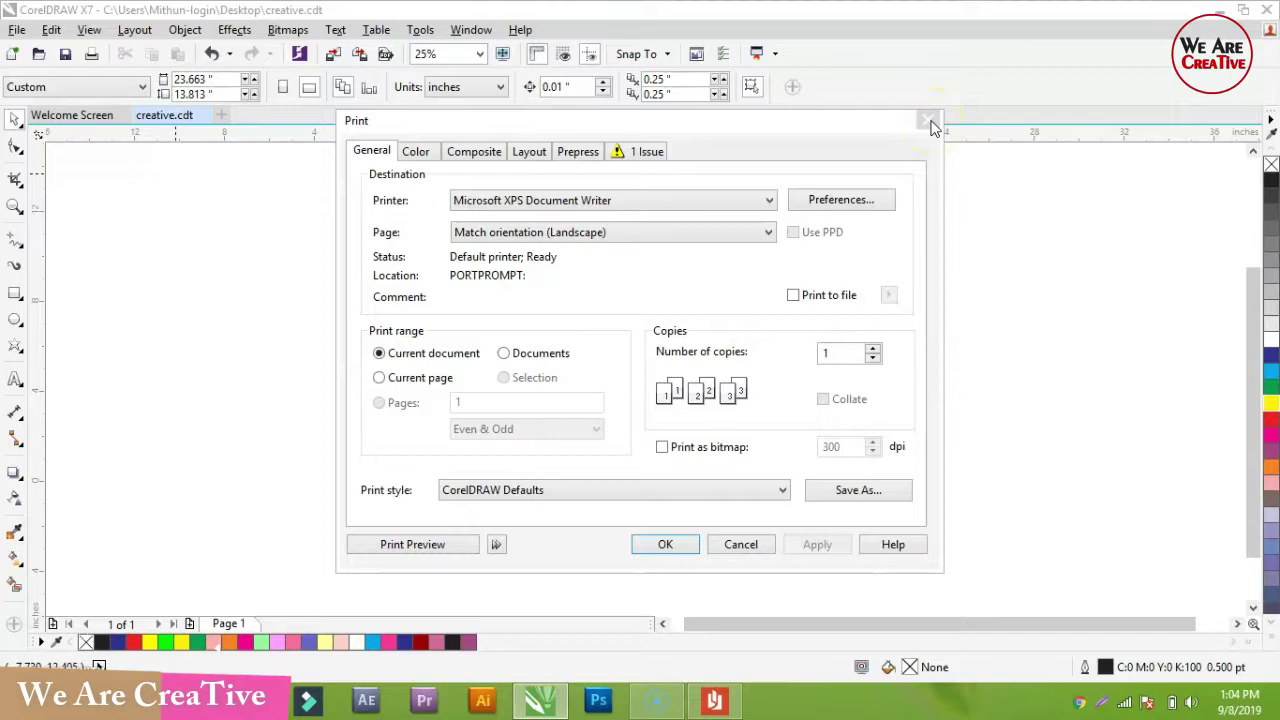
Look over the Print Merge commands, open the document's print preview with its zoom set to To Page, and close the preview
left_click(16, 30)
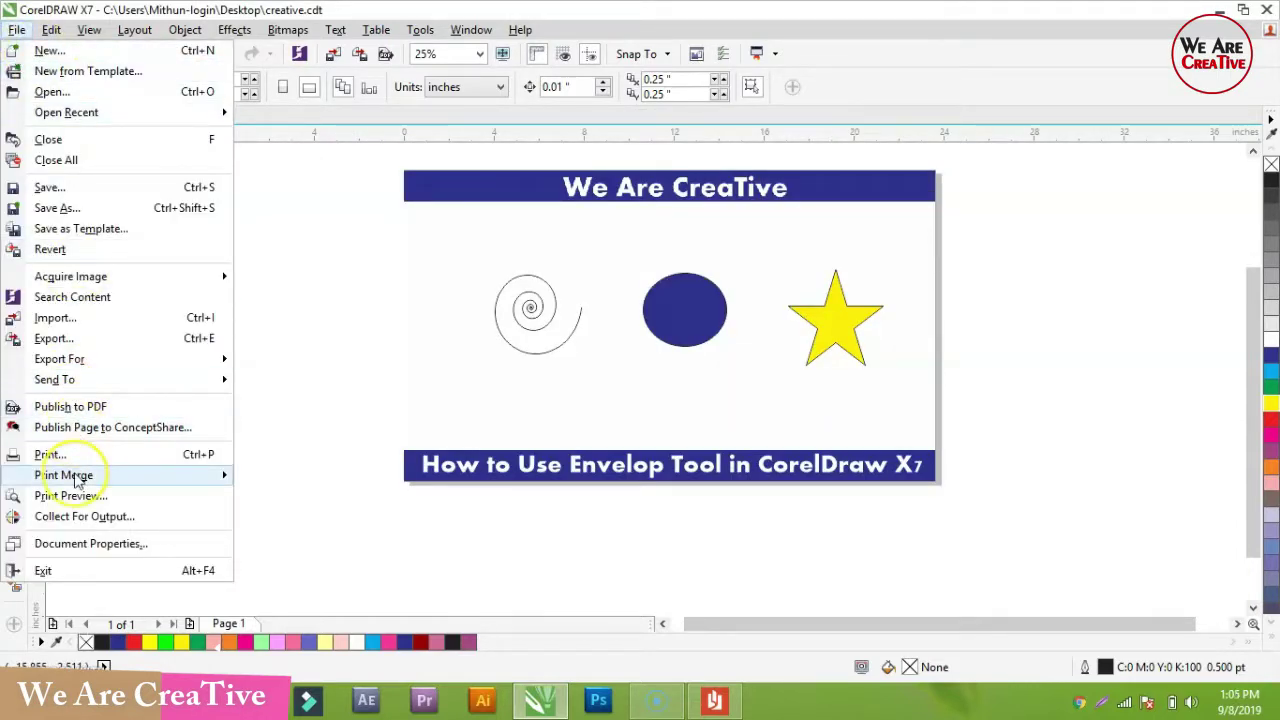
mouse_move(78, 480)
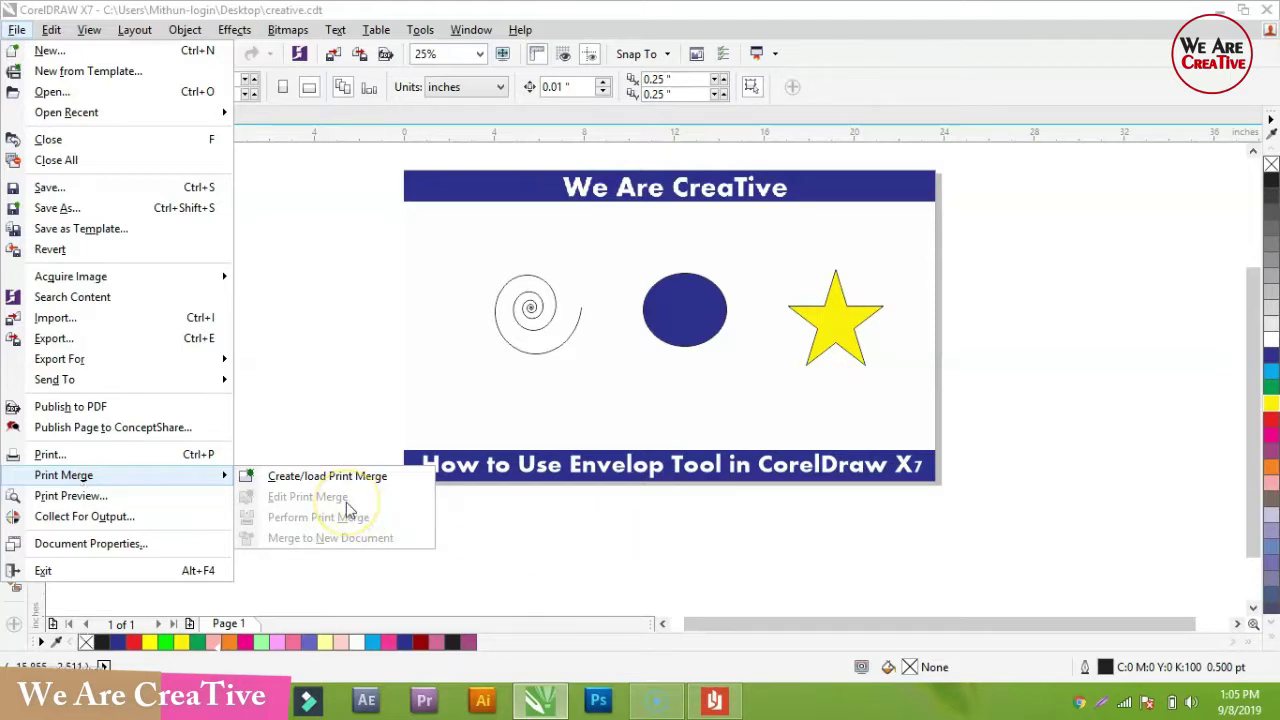
left_click(60, 496)
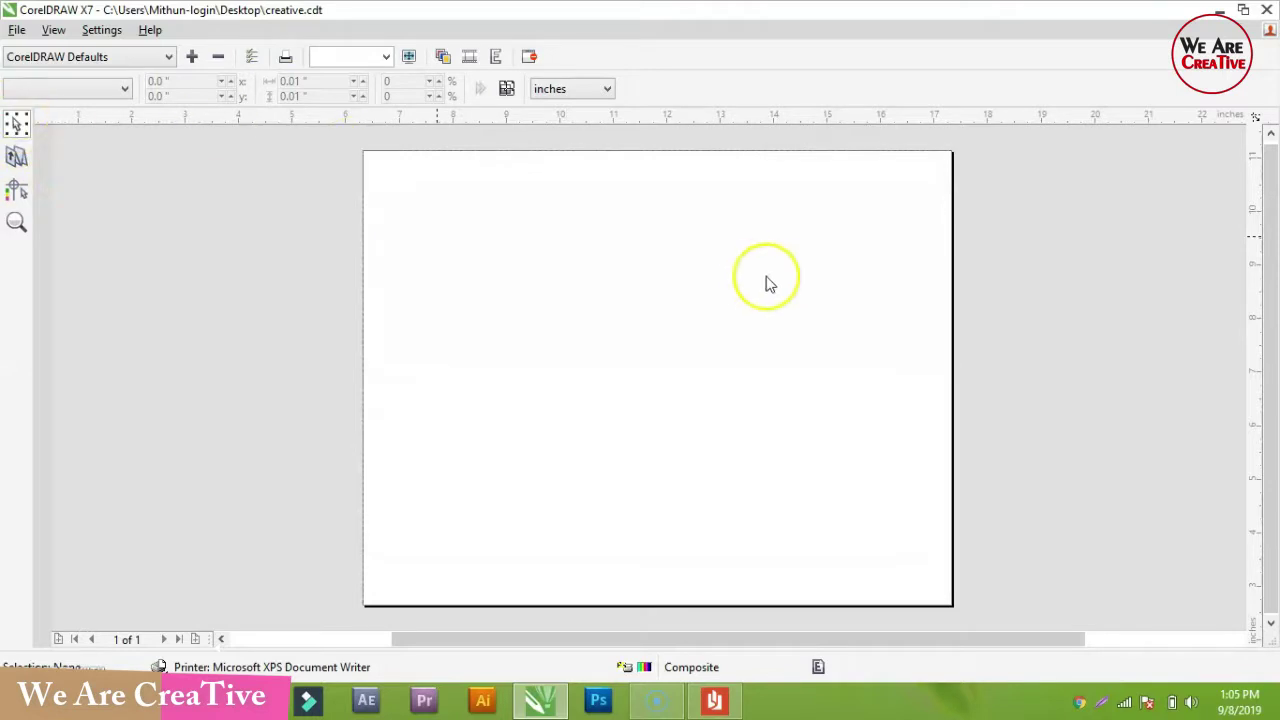
left_click(17, 125)
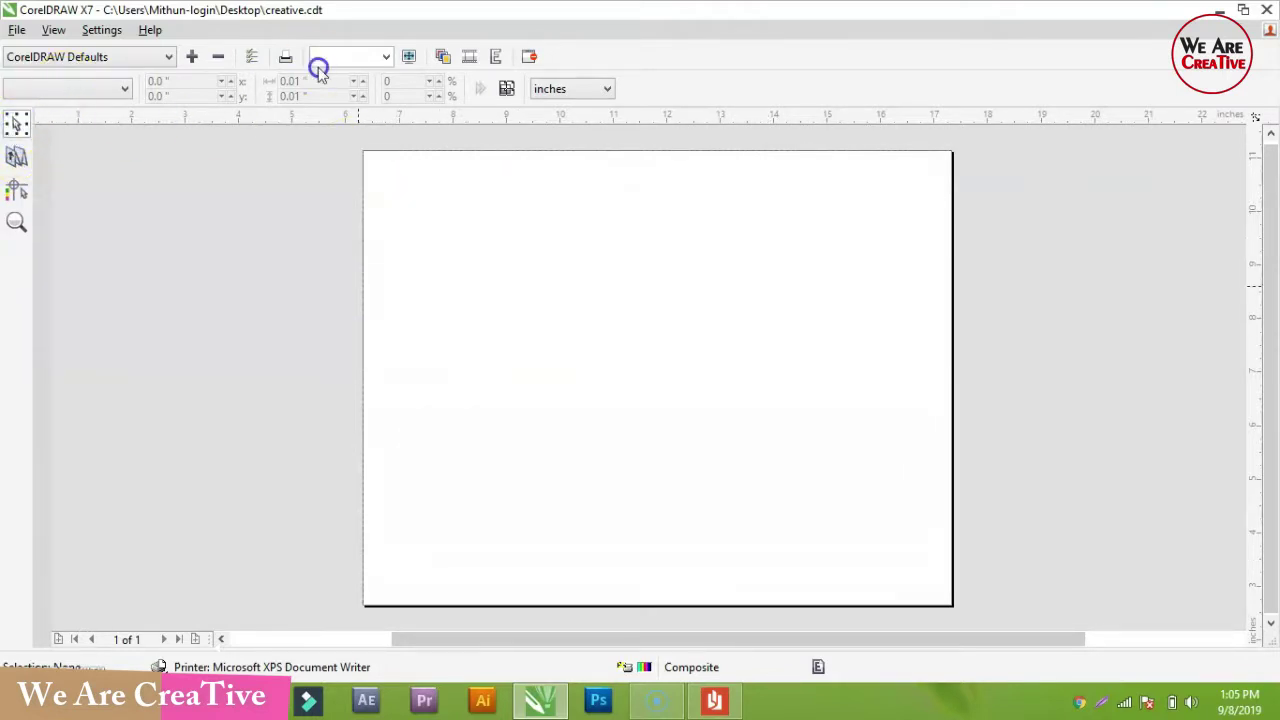
left_click(389, 56)
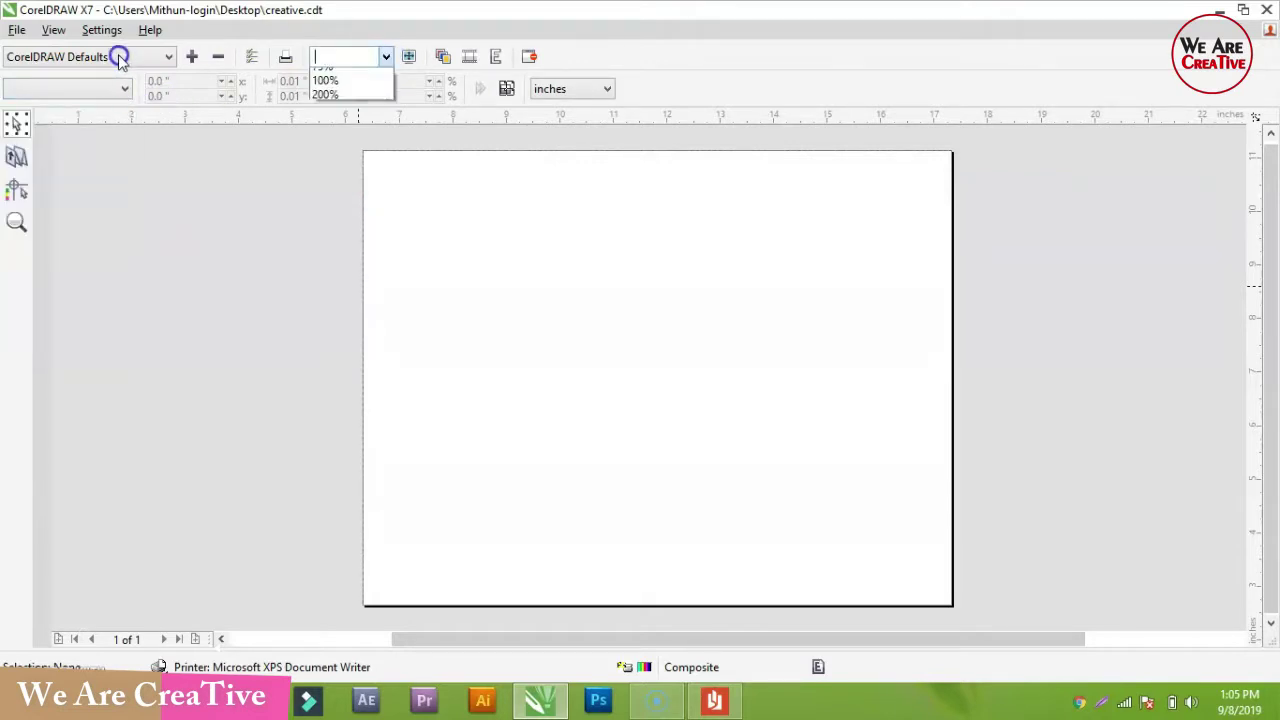
left_click(387, 60)
left_click(385, 56)
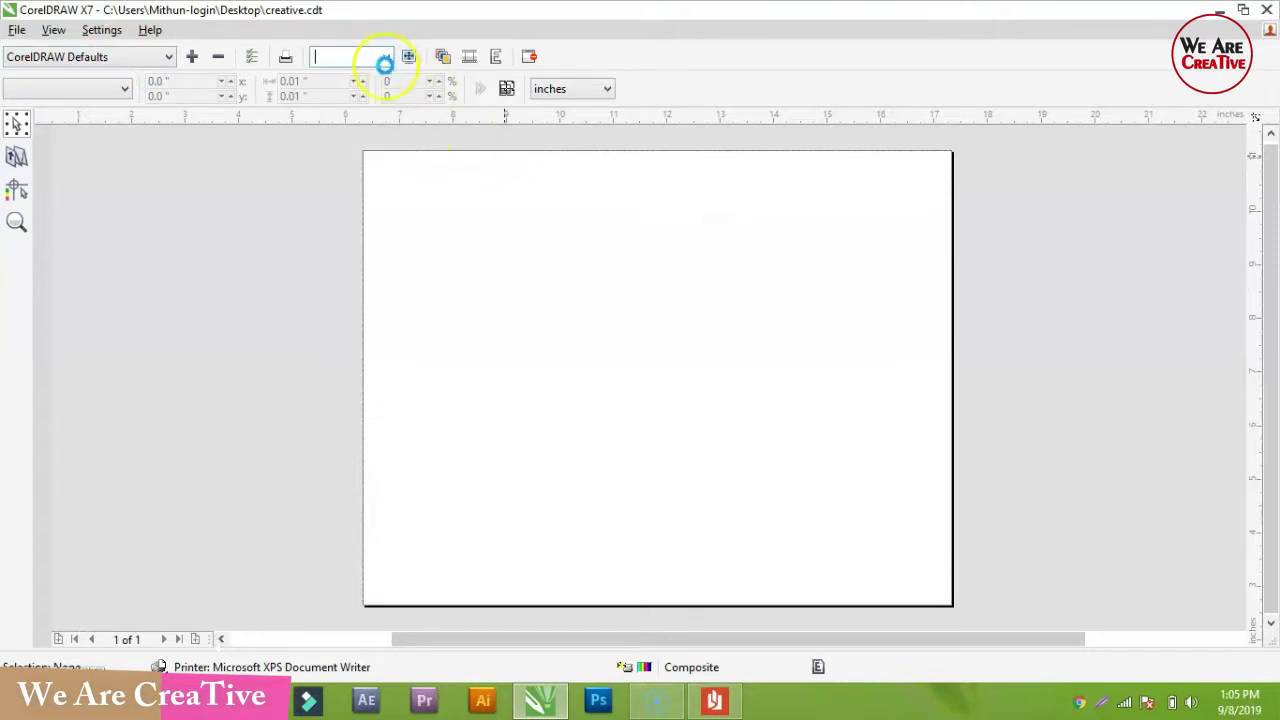
left_click(529, 56)
left_click(330, 77)
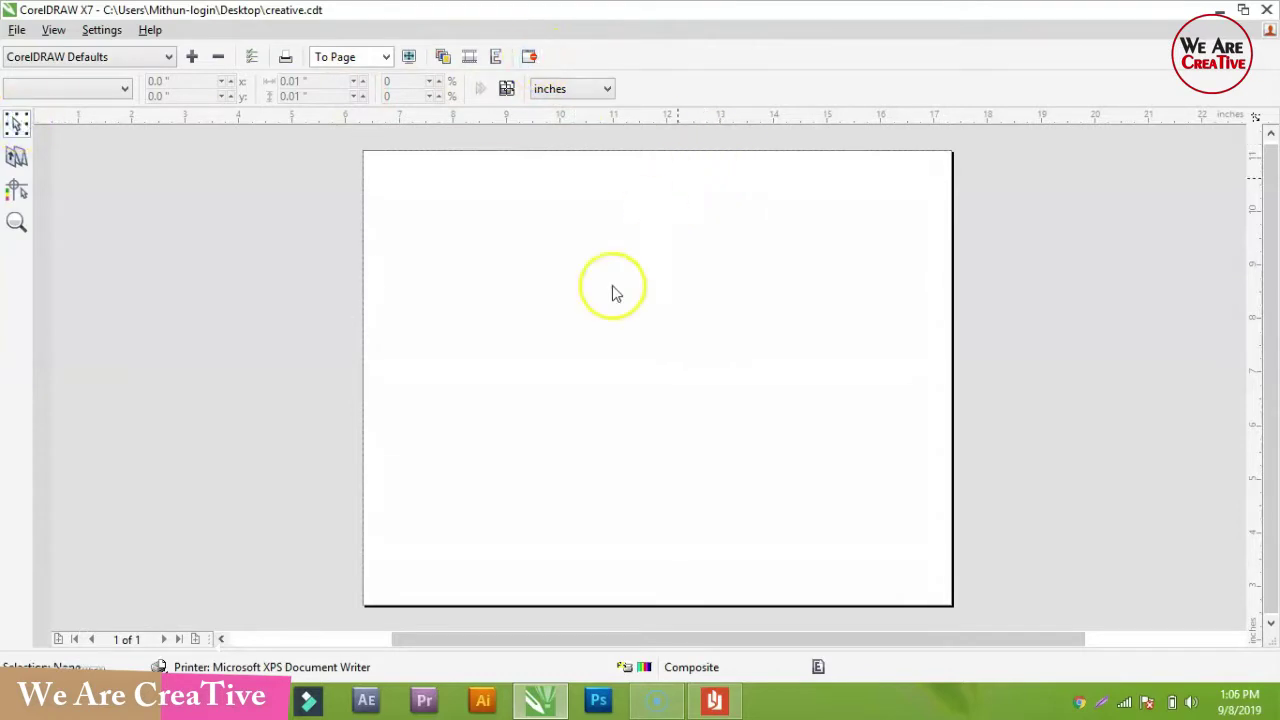
left_click(530, 57)
left_click(1052, 302)
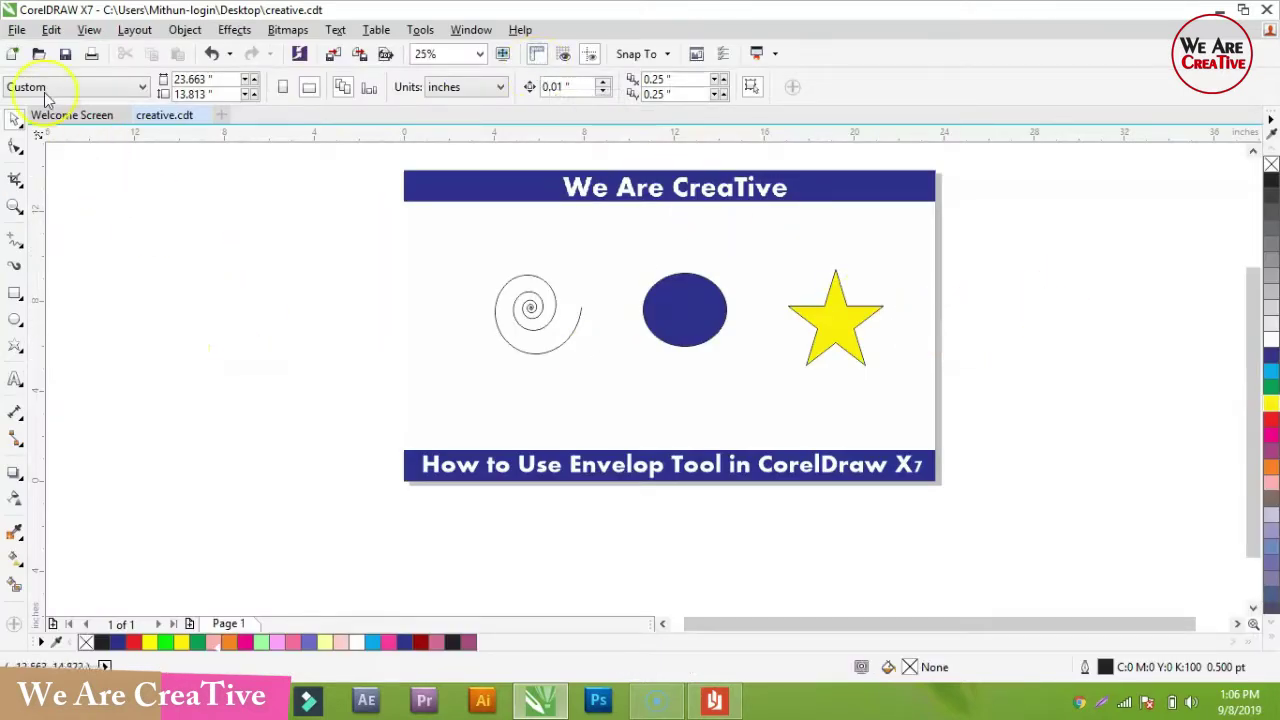
Start Collect For Output with automatic gathering of all files associated with the document
left_click(17, 29)
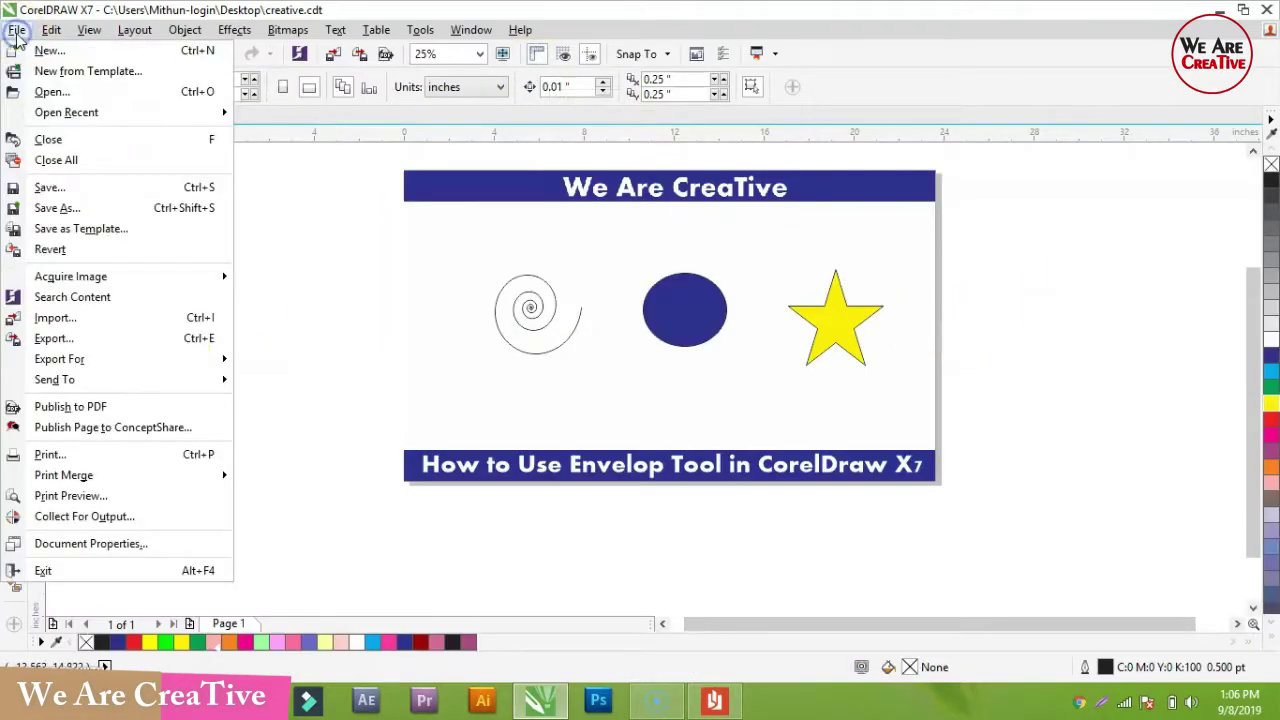
left_click(82, 518)
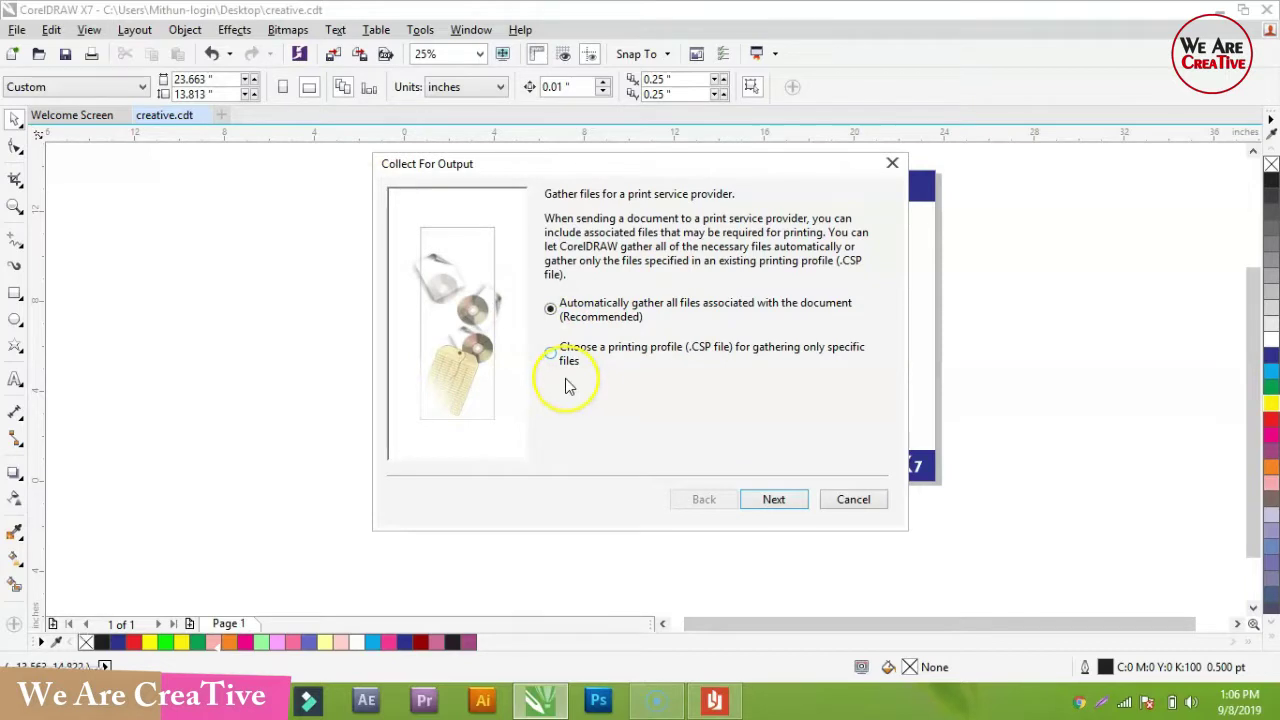
left_click(776, 502)
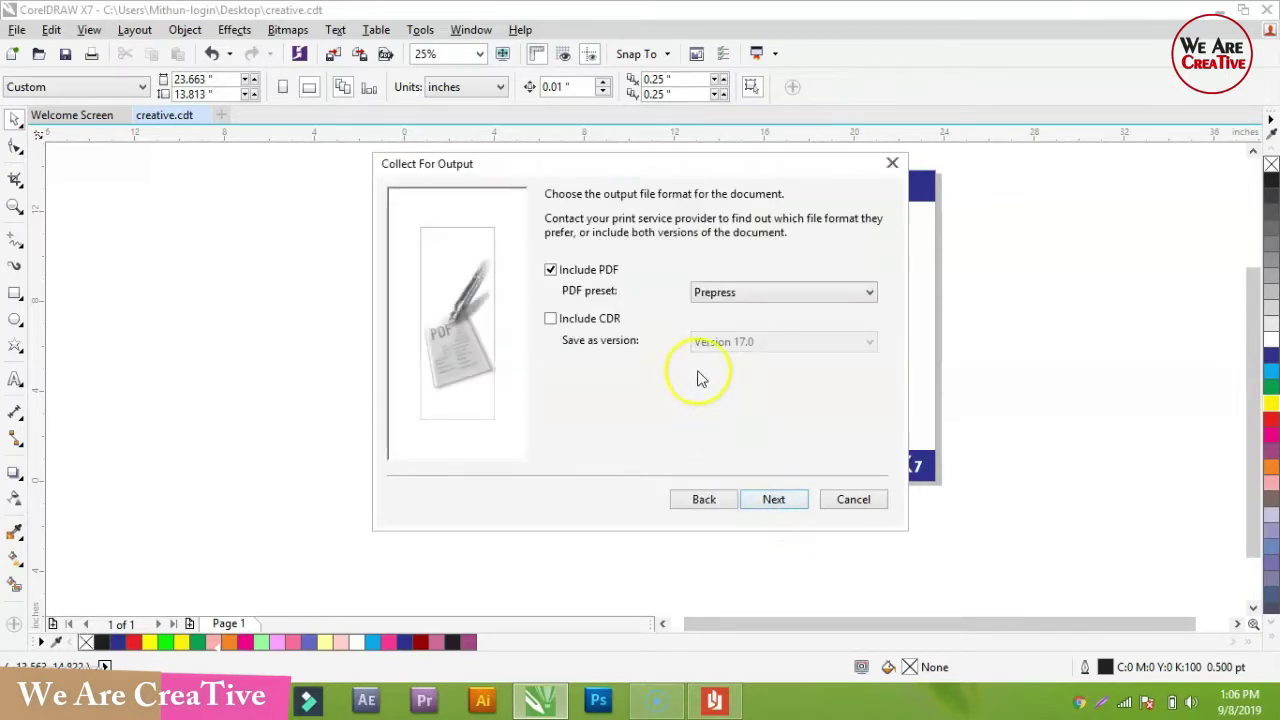
Choose to include only a PDF with the Prepress preset, without a CDR, as the collected output format
left_click(551, 318)
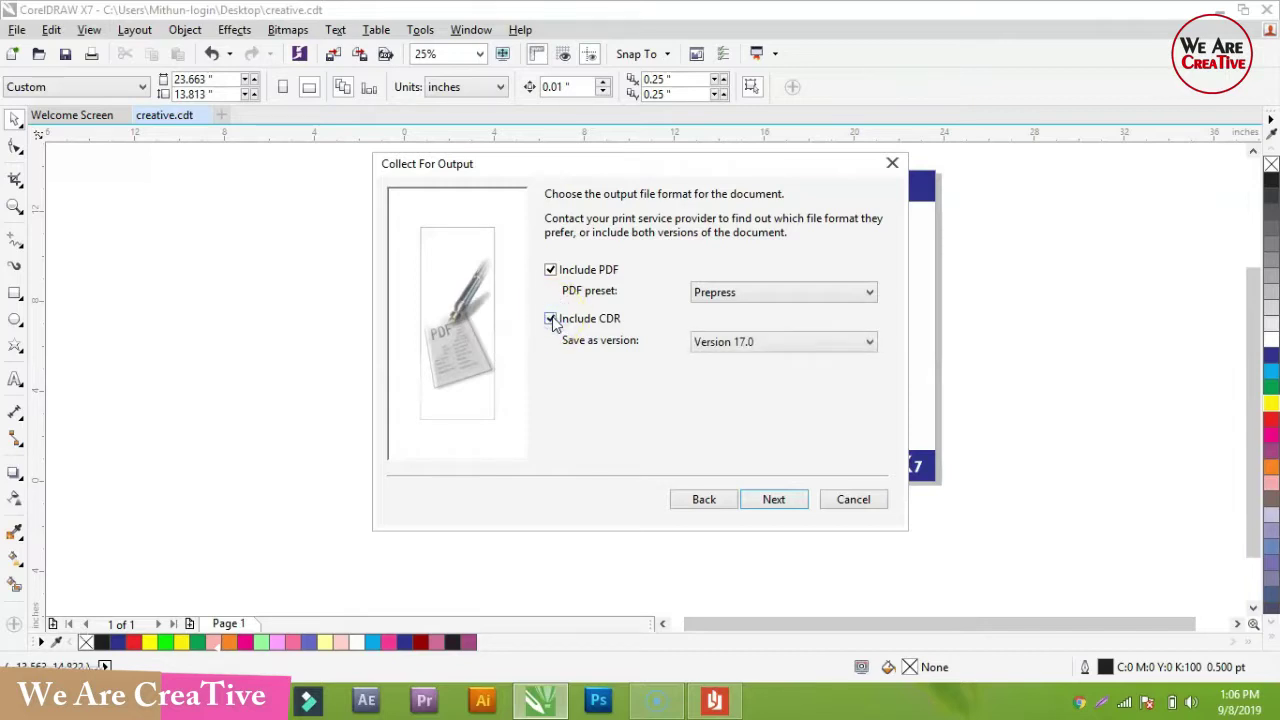
left_click(551, 270)
left_click(551, 318)
left_click(551, 270)
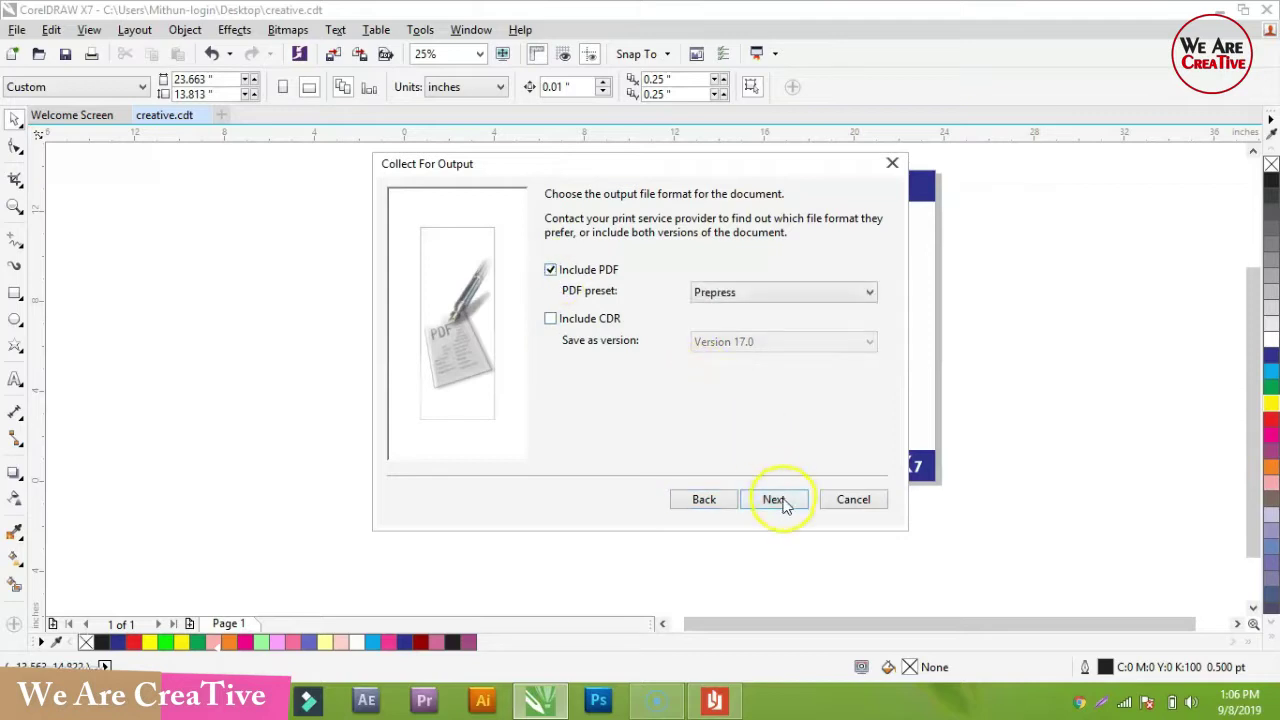
left_click(734, 293)
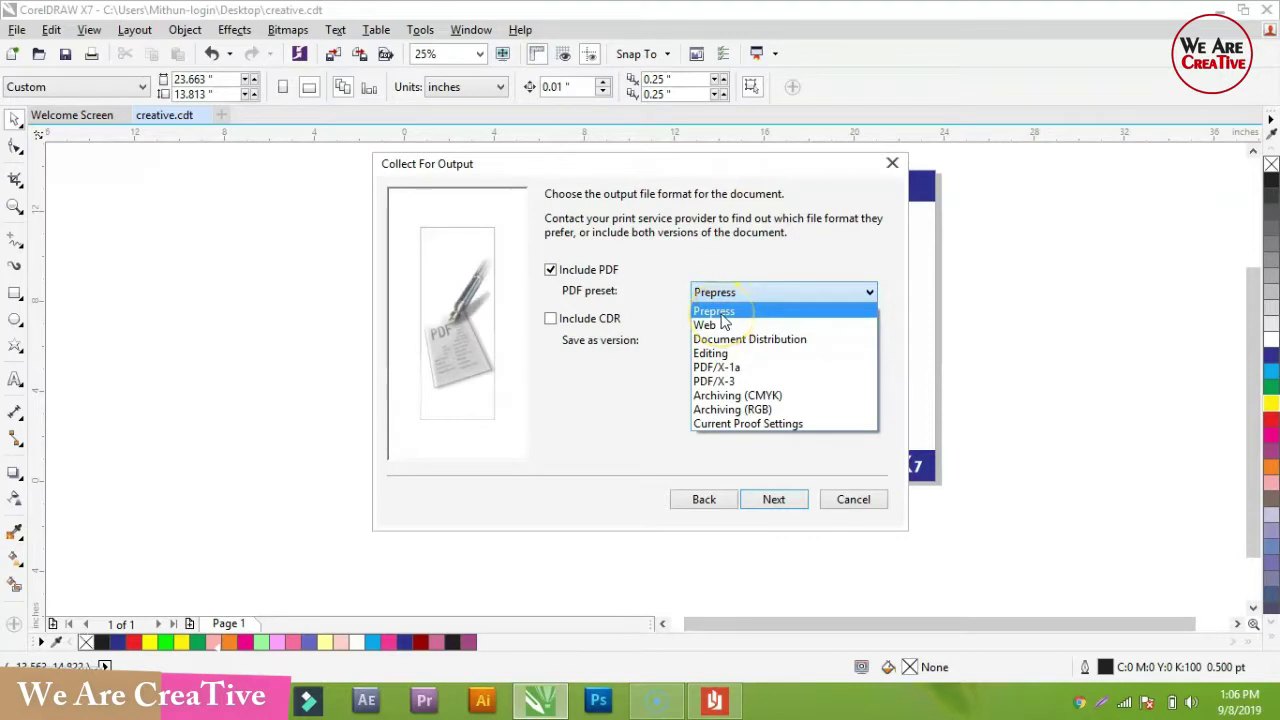
left_click(721, 316)
left_click(771, 501)
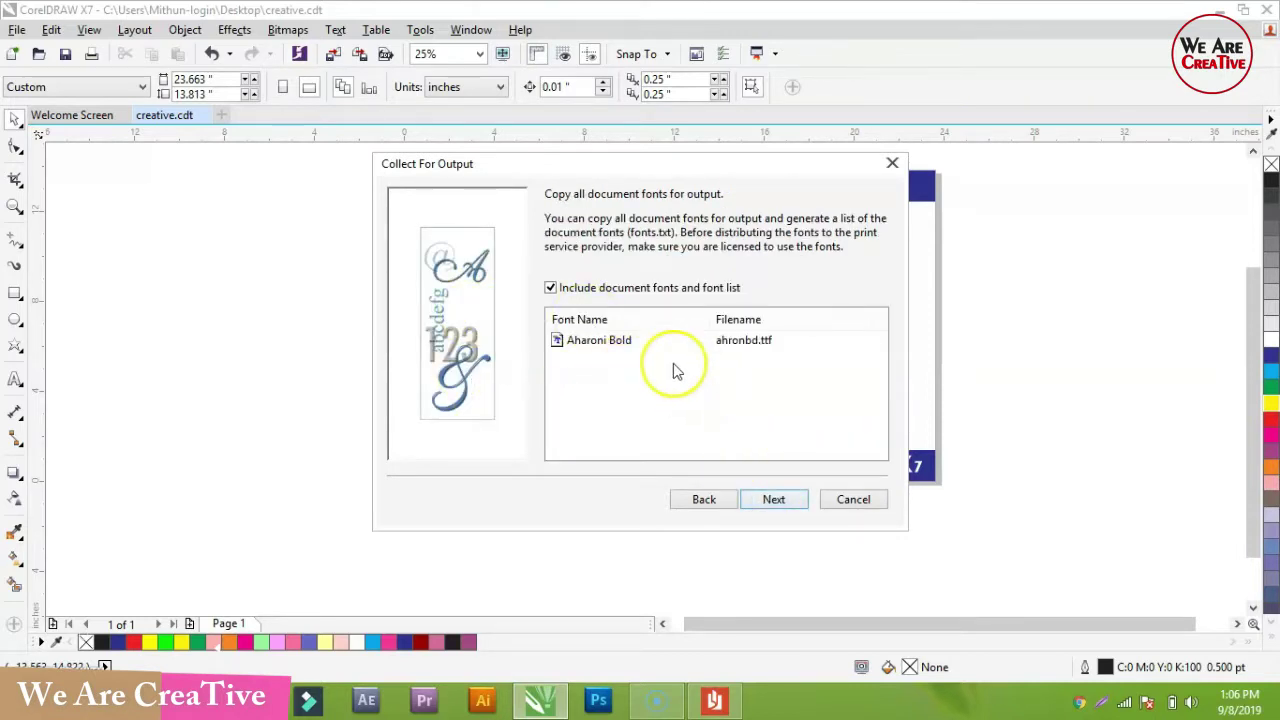
Include the document fonts and color profiles, and collect the output files into a compressed (zipped) folder on the desktop
left_click(763, 503)
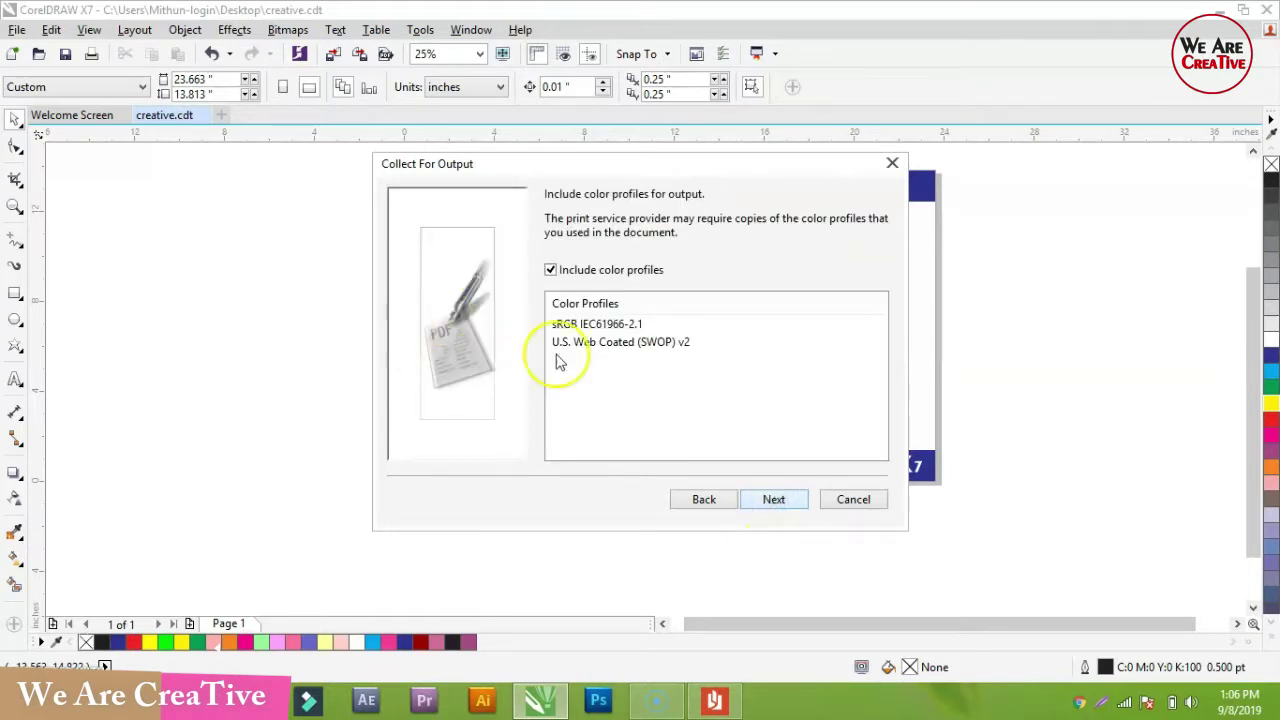
left_click(772, 502)
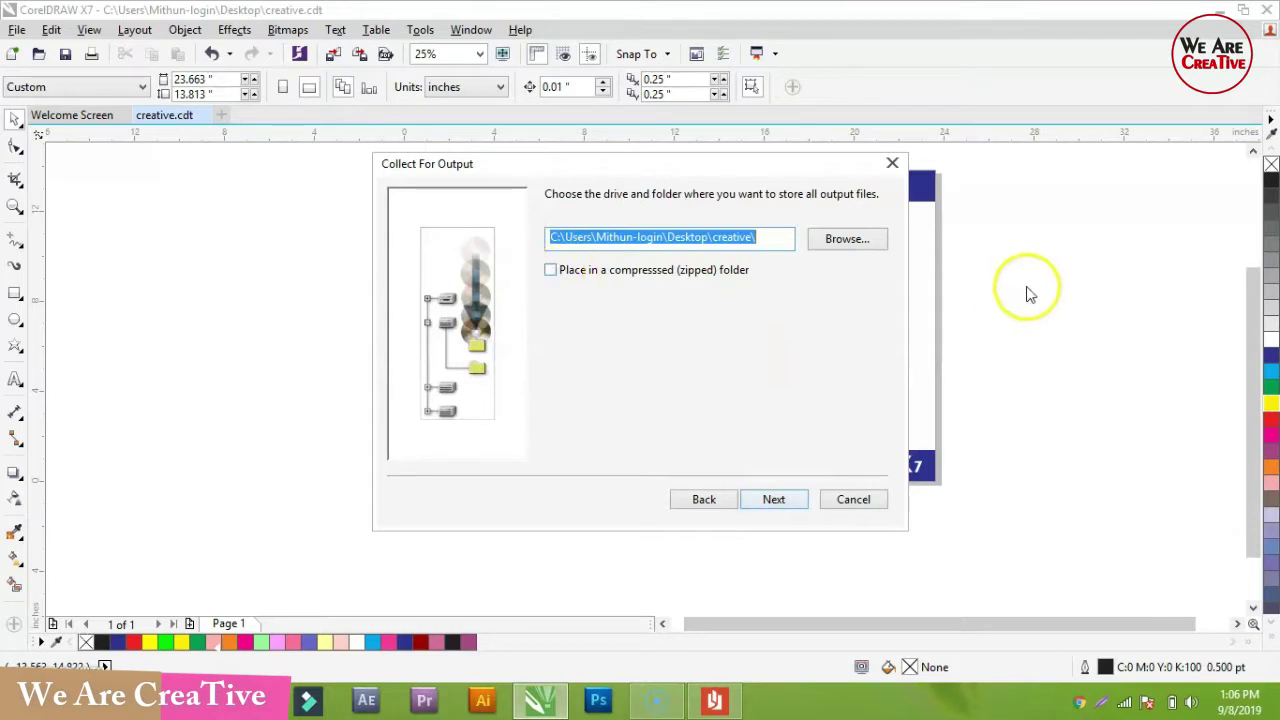
left_click(850, 245)
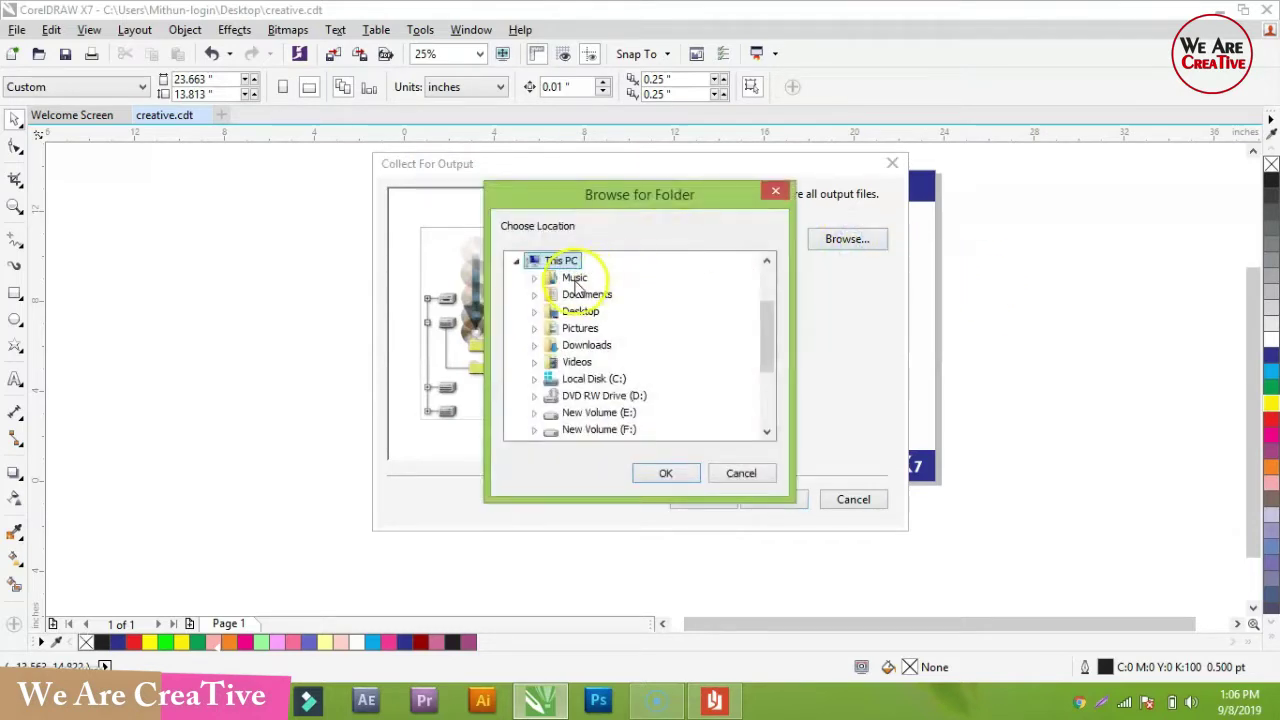
left_click_drag(766, 308, 766, 268)
left_click(553, 262)
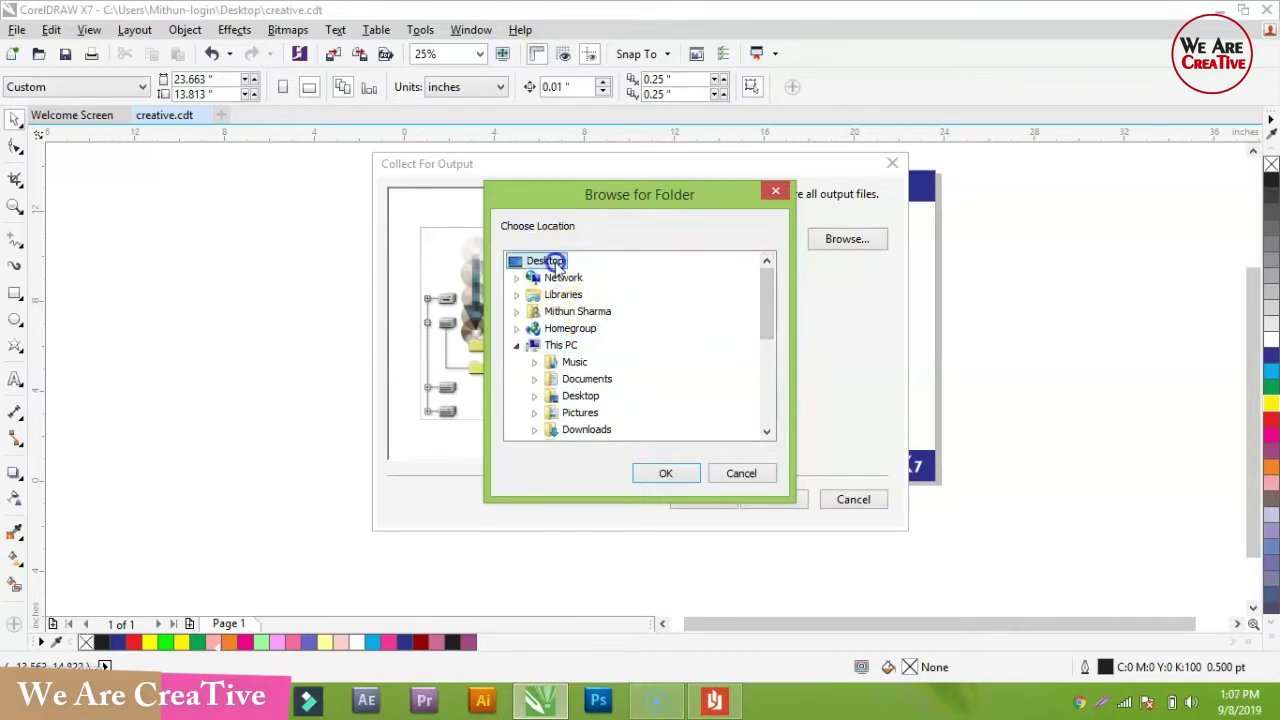
left_click(666, 476)
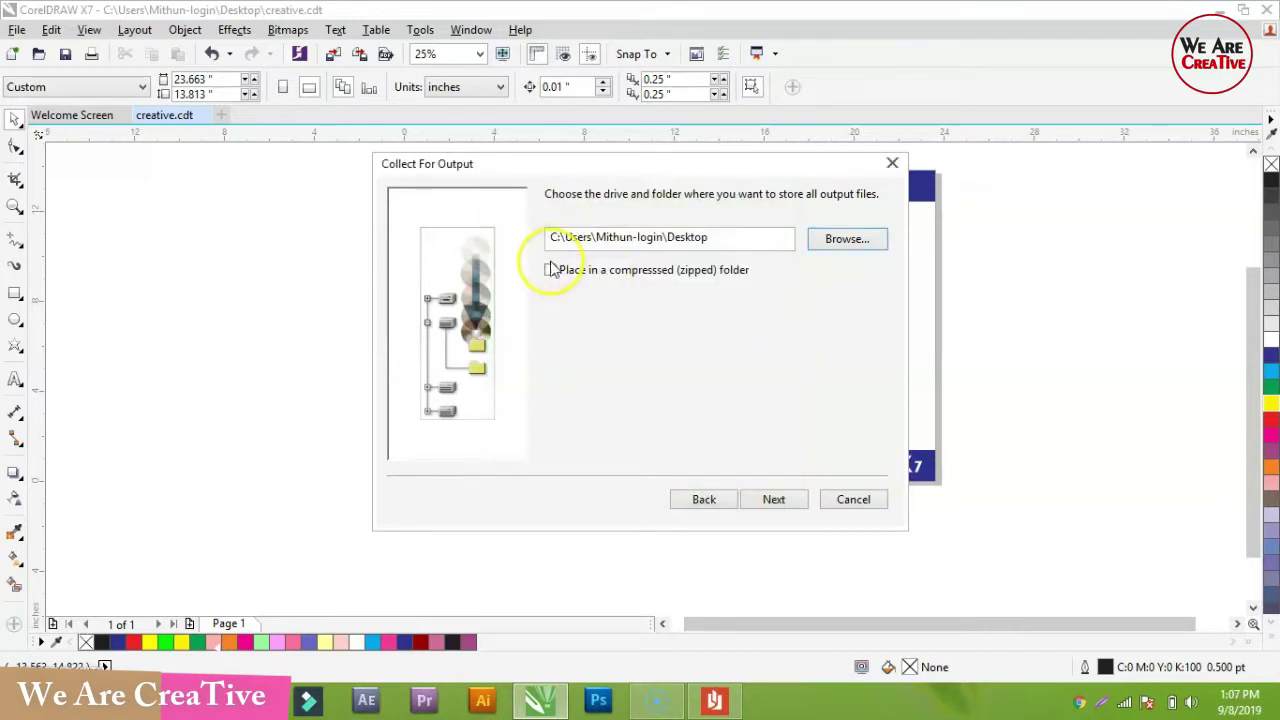
left_click(552, 271)
left_click(774, 499)
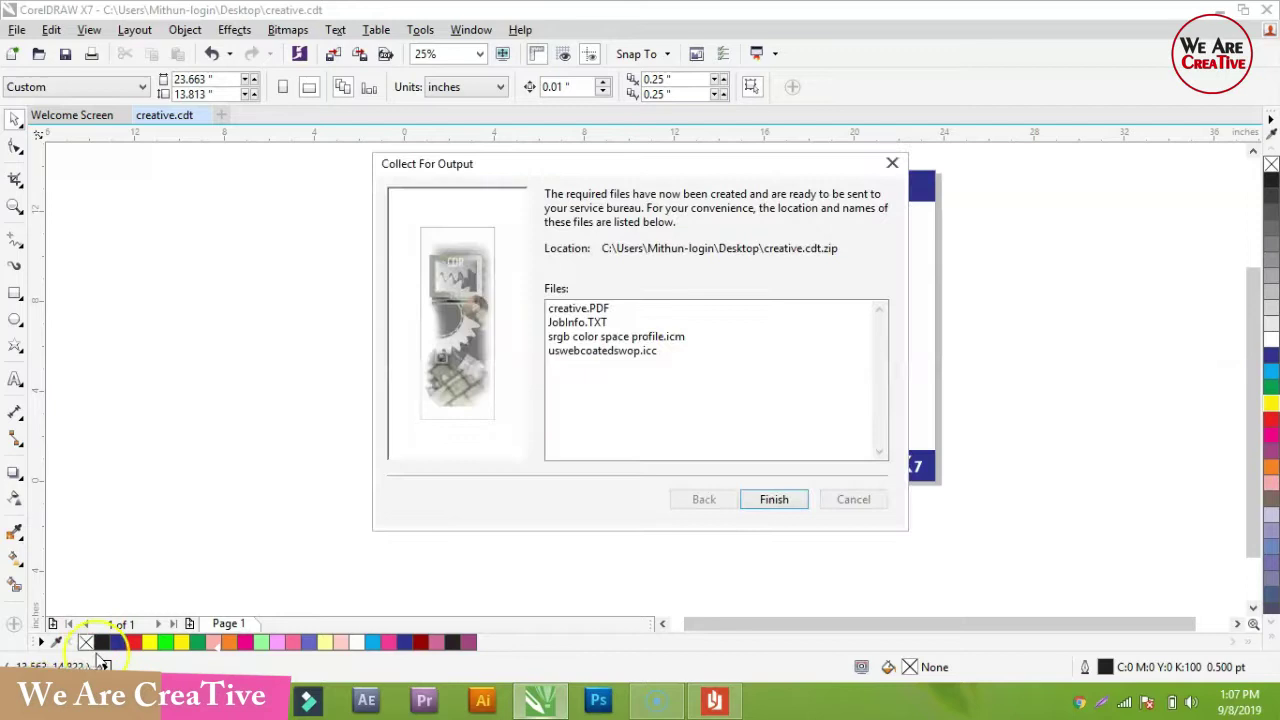
left_click(775, 499)
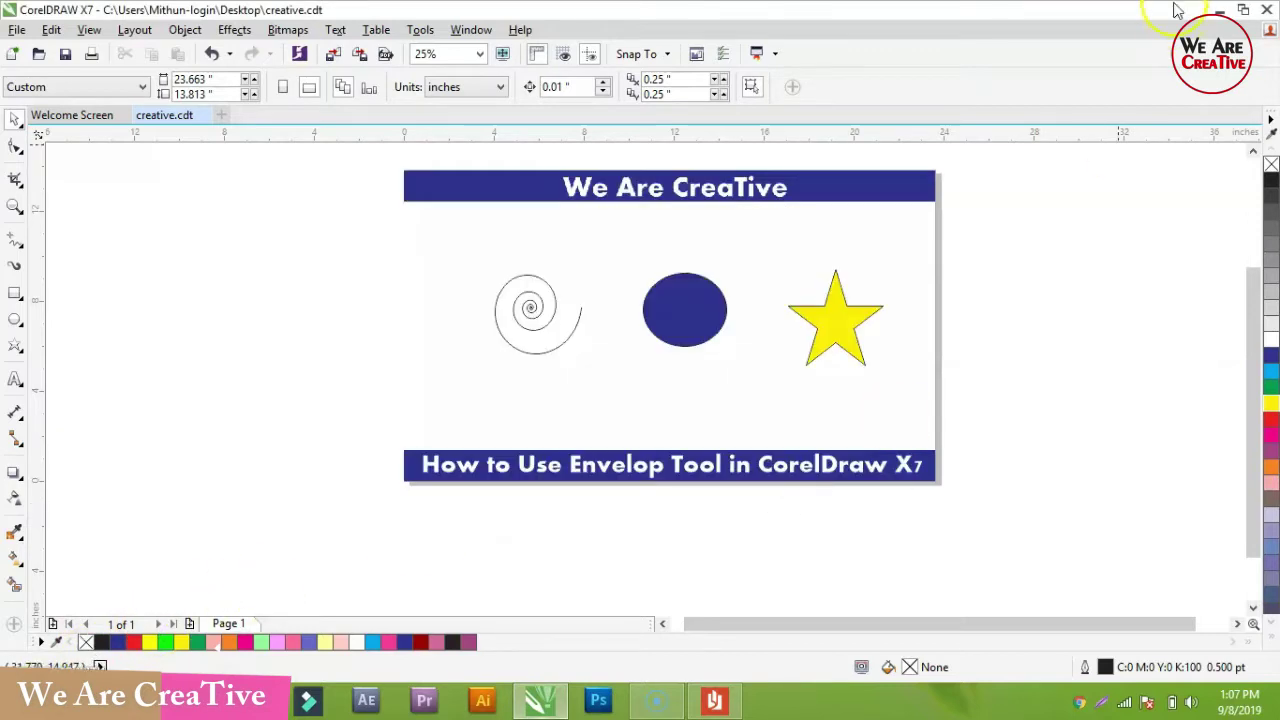
Open the collected creative.cdt archive from the desktop, examine the files inside, close it, and return to CorelDRAW
left_click(1222, 12)
right_click(534, 200)
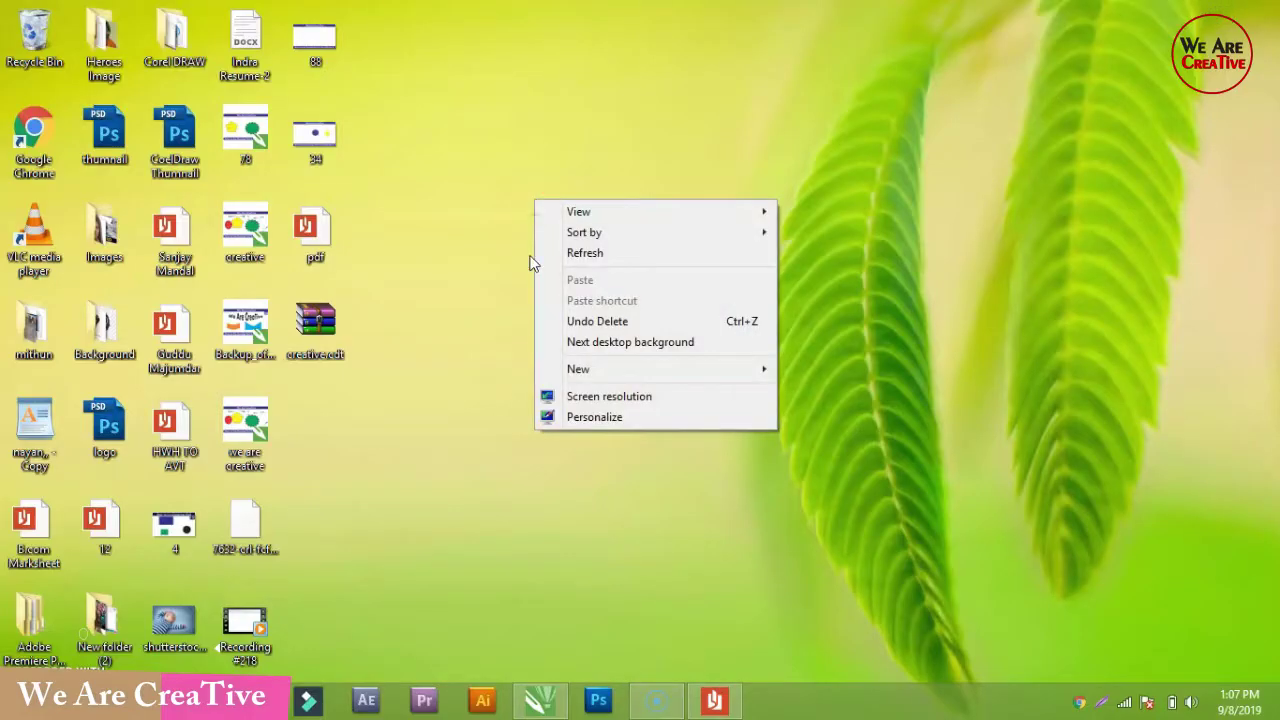
left_click(602, 263)
double_click(313, 340)
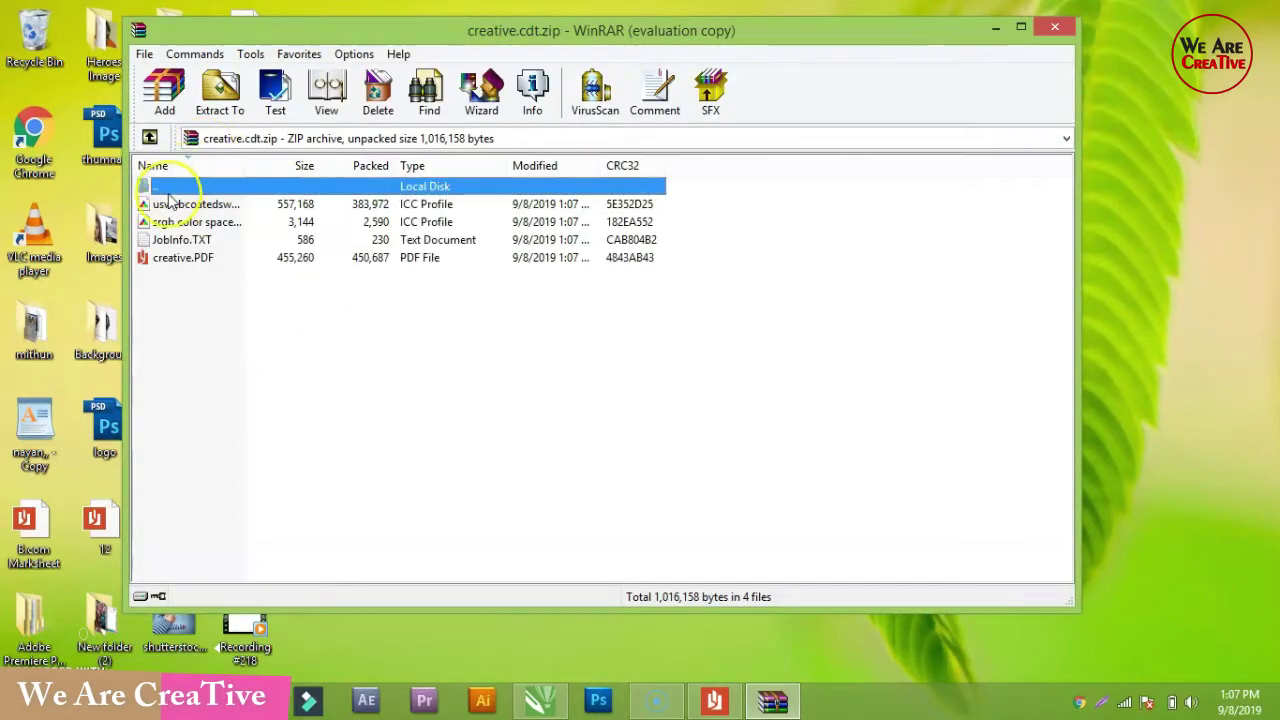
left_click(755, 243)
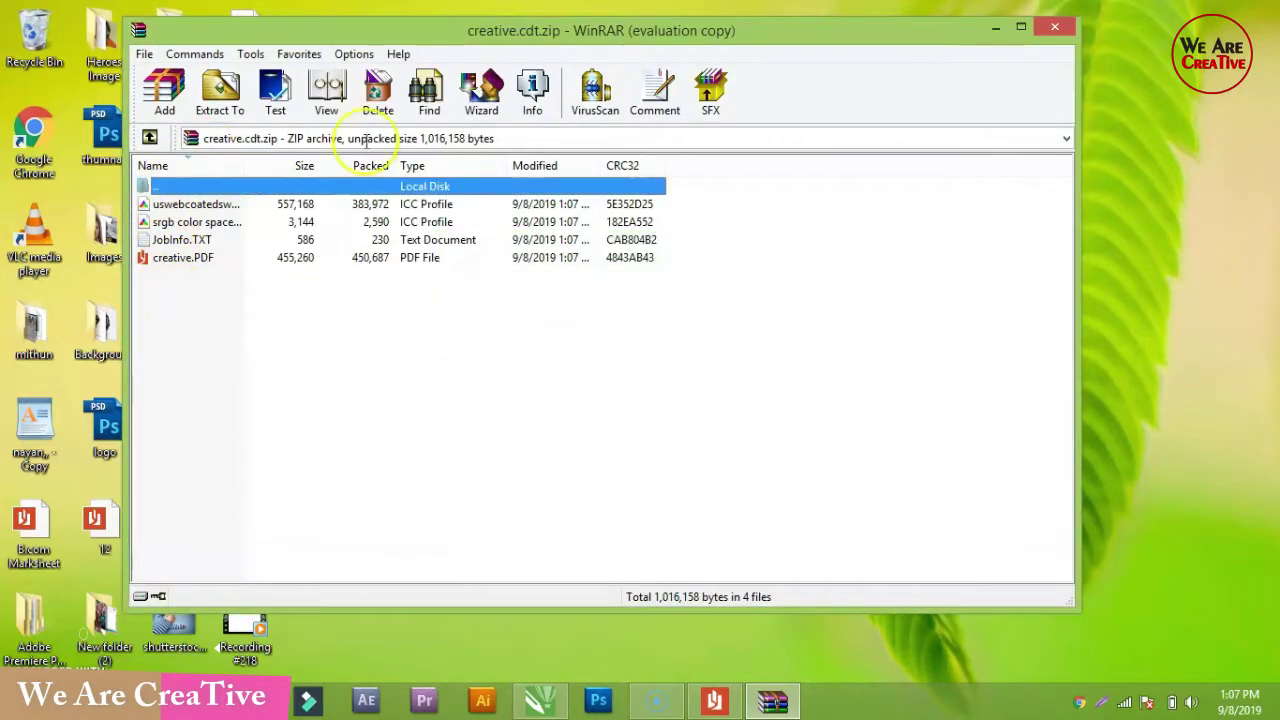
left_click(225, 278)
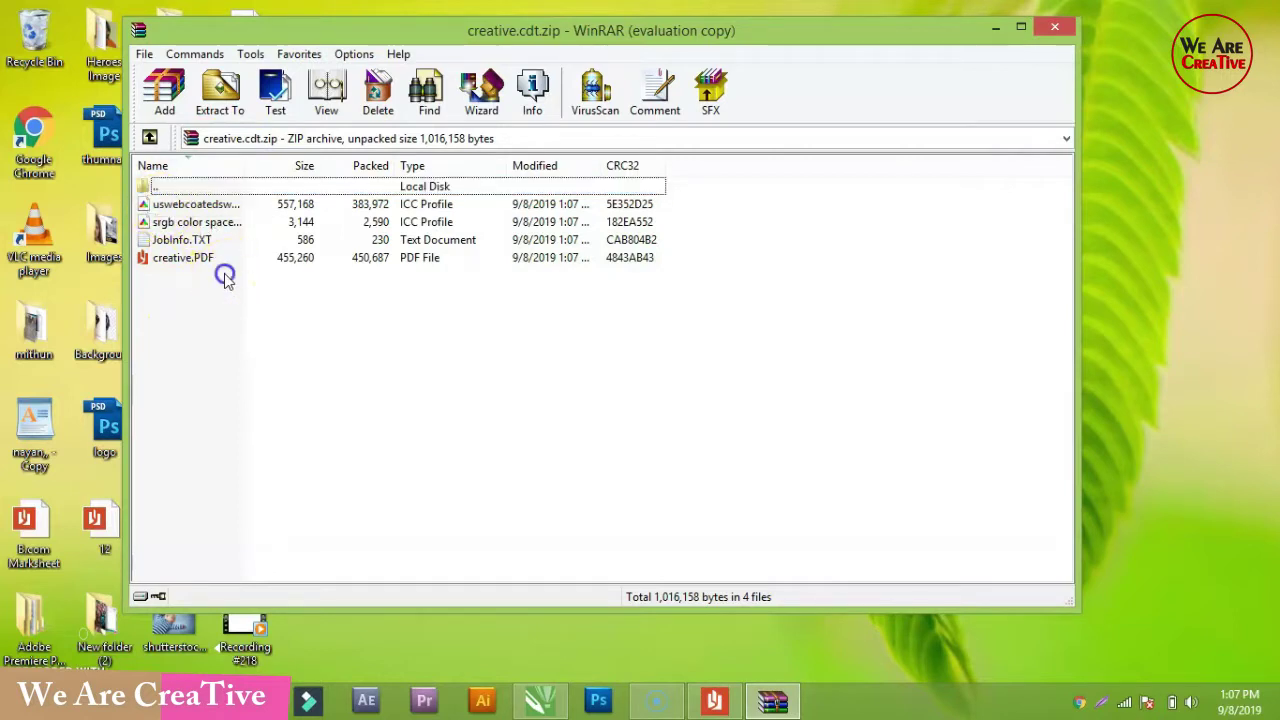
left_click(1055, 28)
left_click(533, 705)
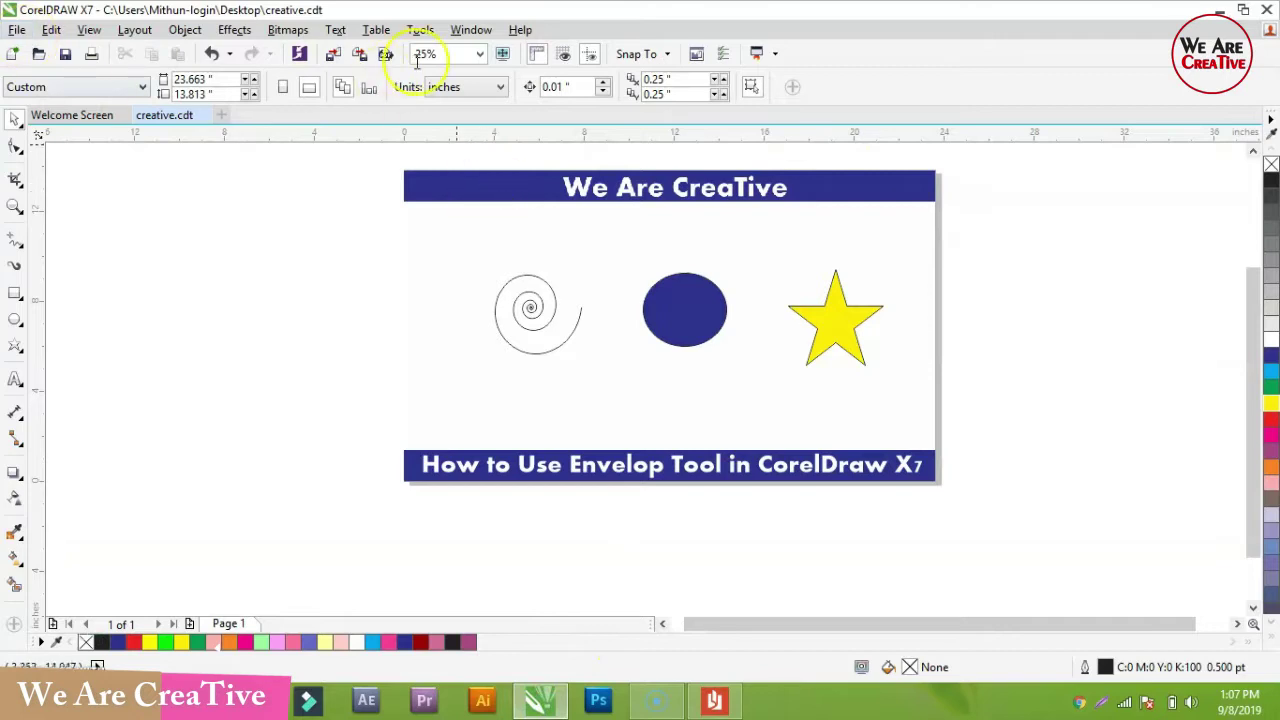
Open the Document Properties and examine the file, document, color and graphic object information
left_click(480, 54)
left_click(455, 73)
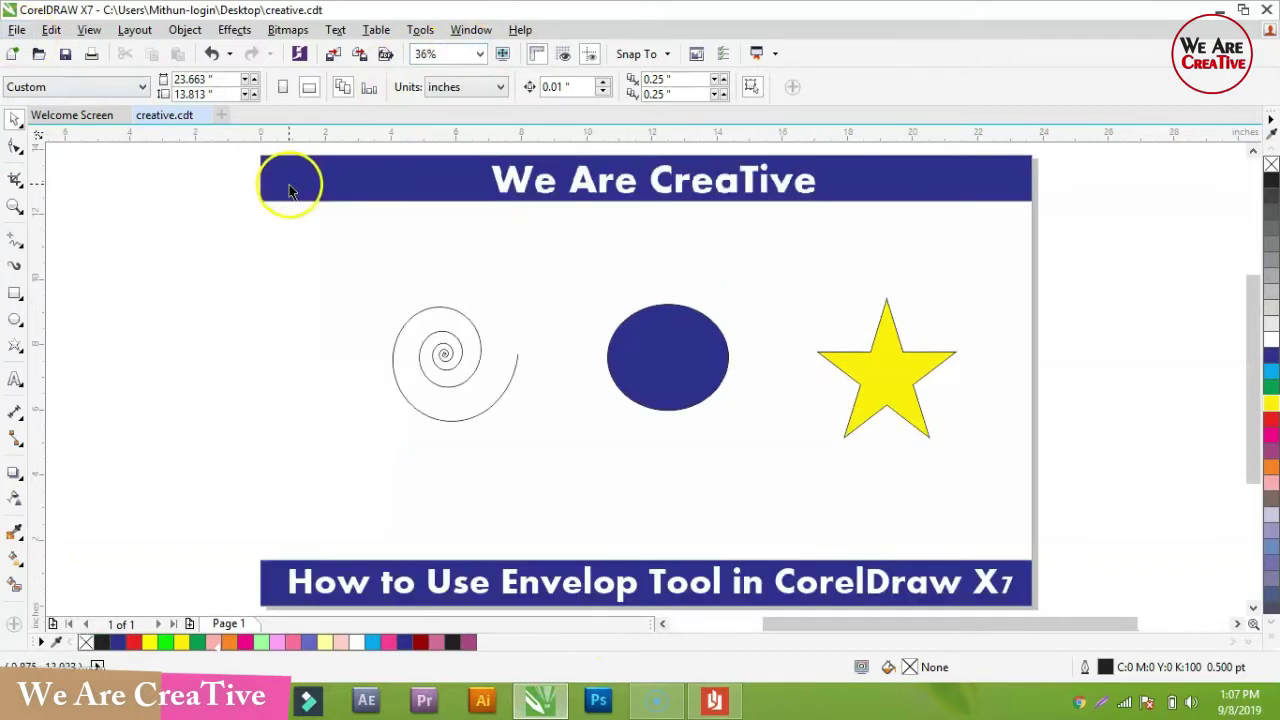
left_click(17, 30)
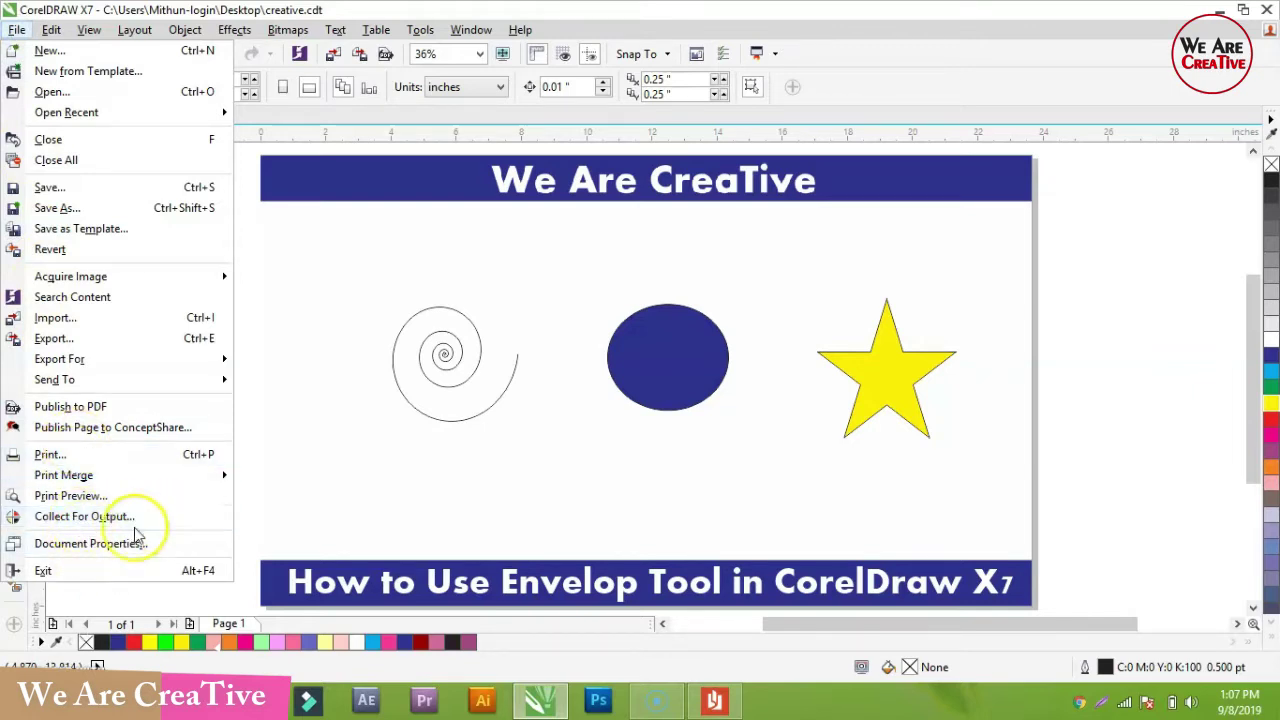
left_click(83, 556)
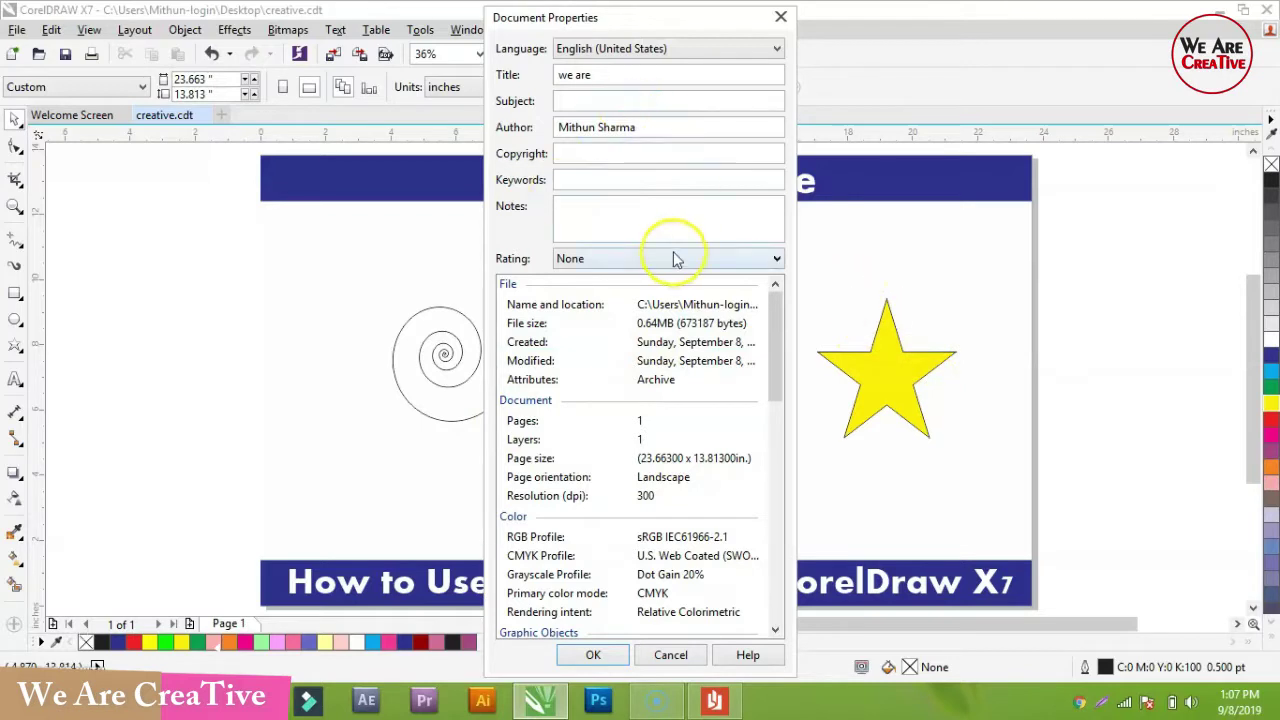
left_click_drag(773, 304, 765, 330)
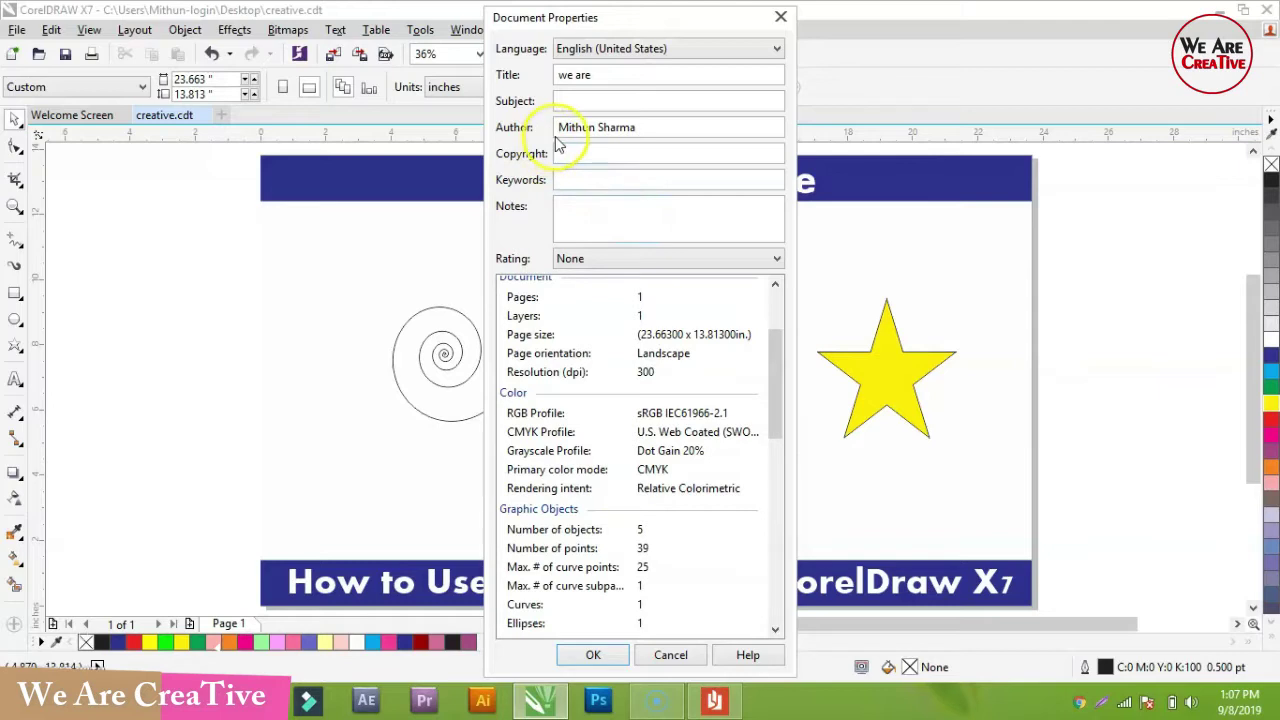
Replace the author with "we are creative" in the Document Properties, and close the dialog without applying the change
left_click_drag(651, 127, 540, 130)
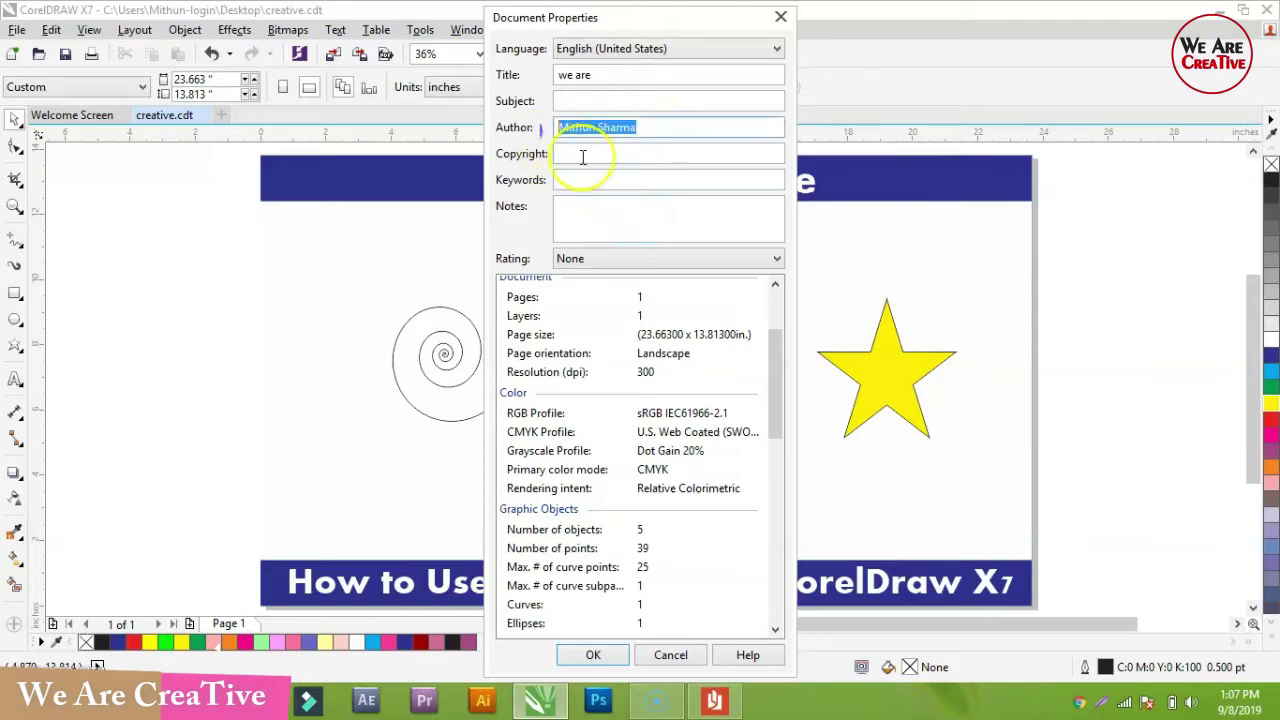
key("BackSpace")
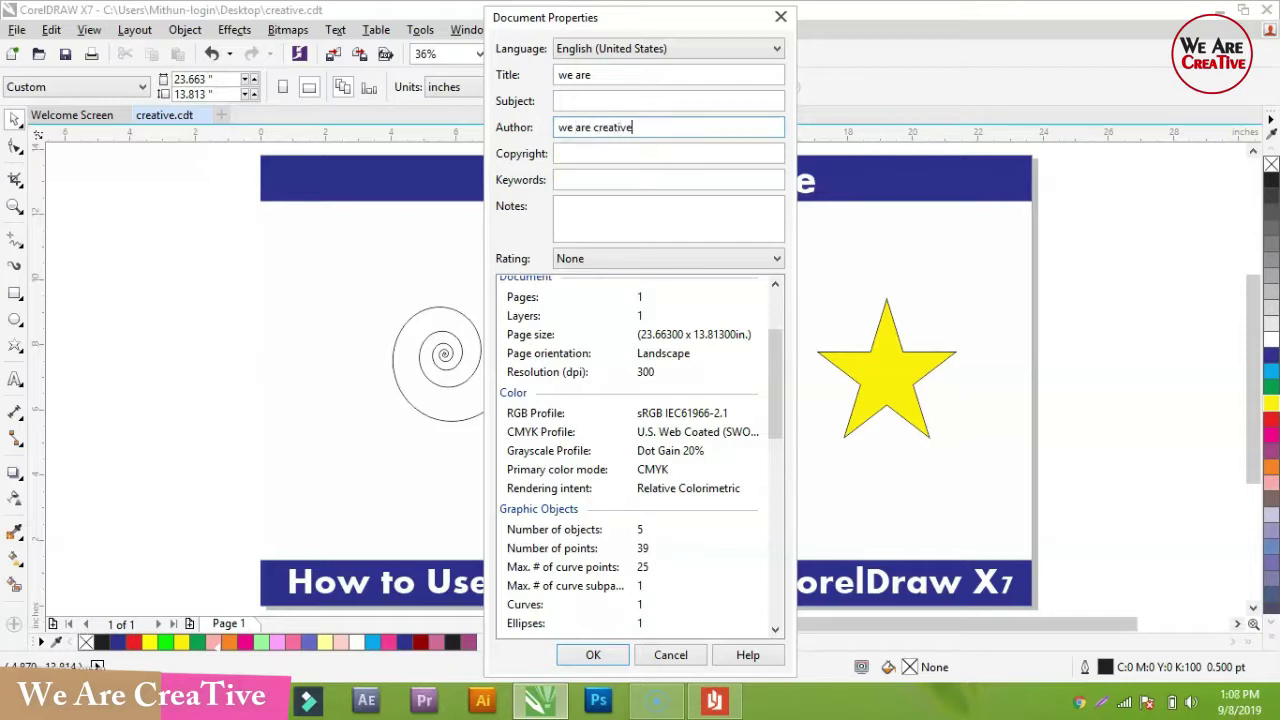
left_click(571, 101)
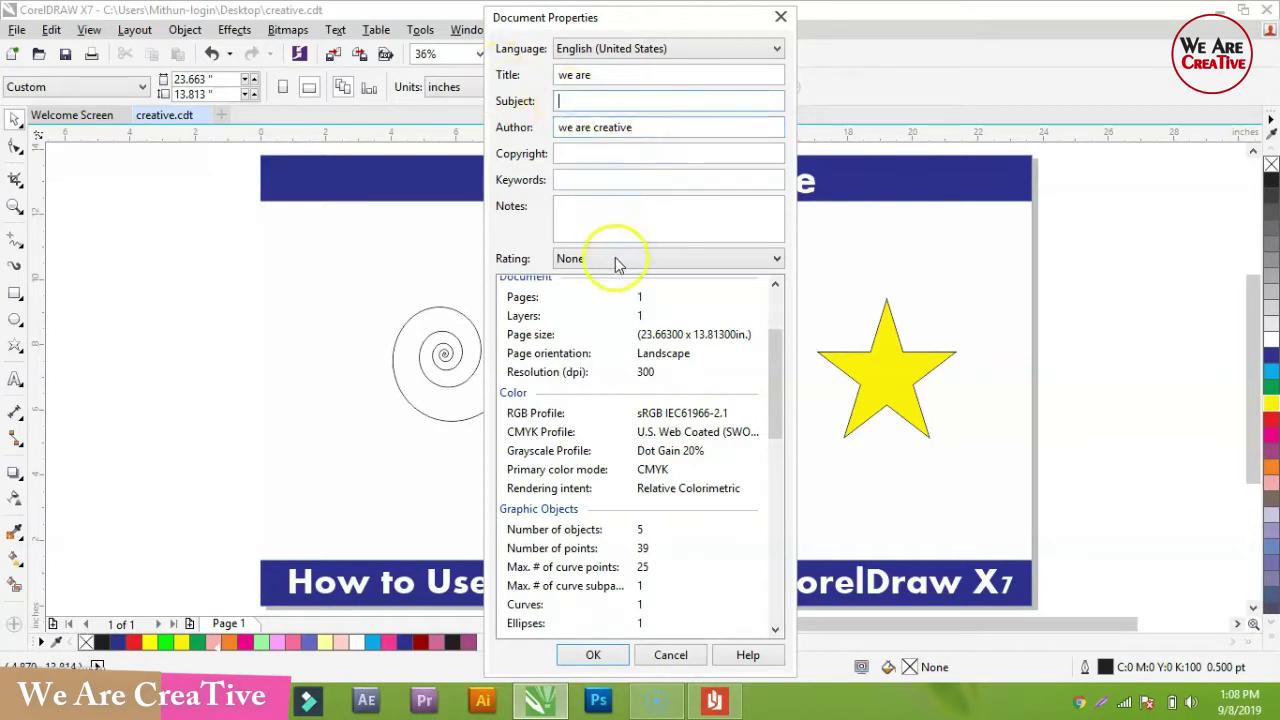
left_click(780, 17)
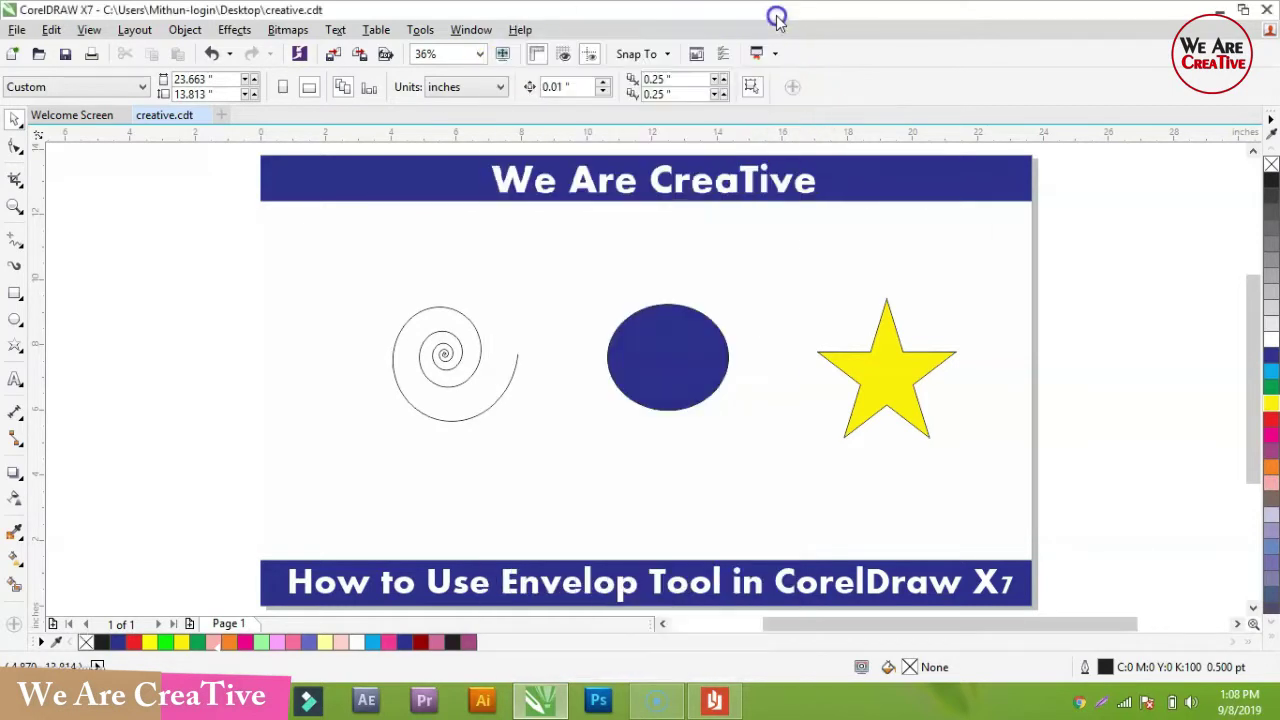
Exit CorelDRAW without saving the changes to the creative document
left_click(17, 30)
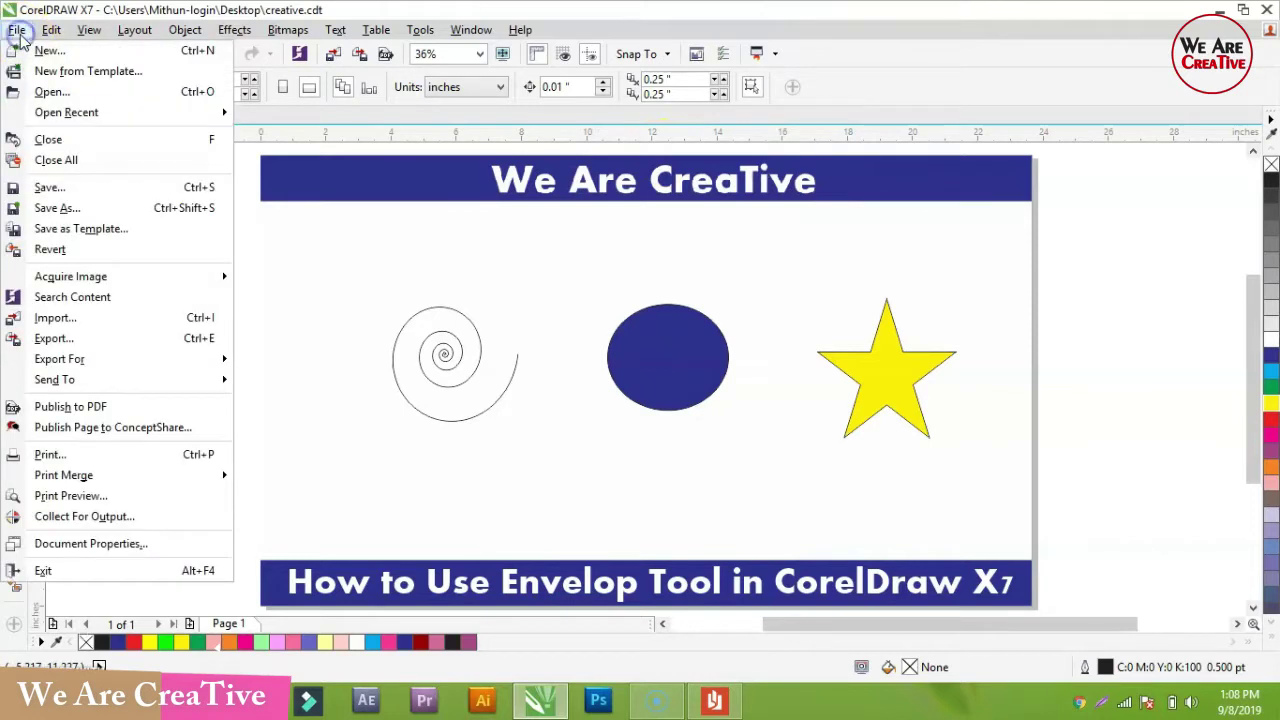
left_click(85, 571)
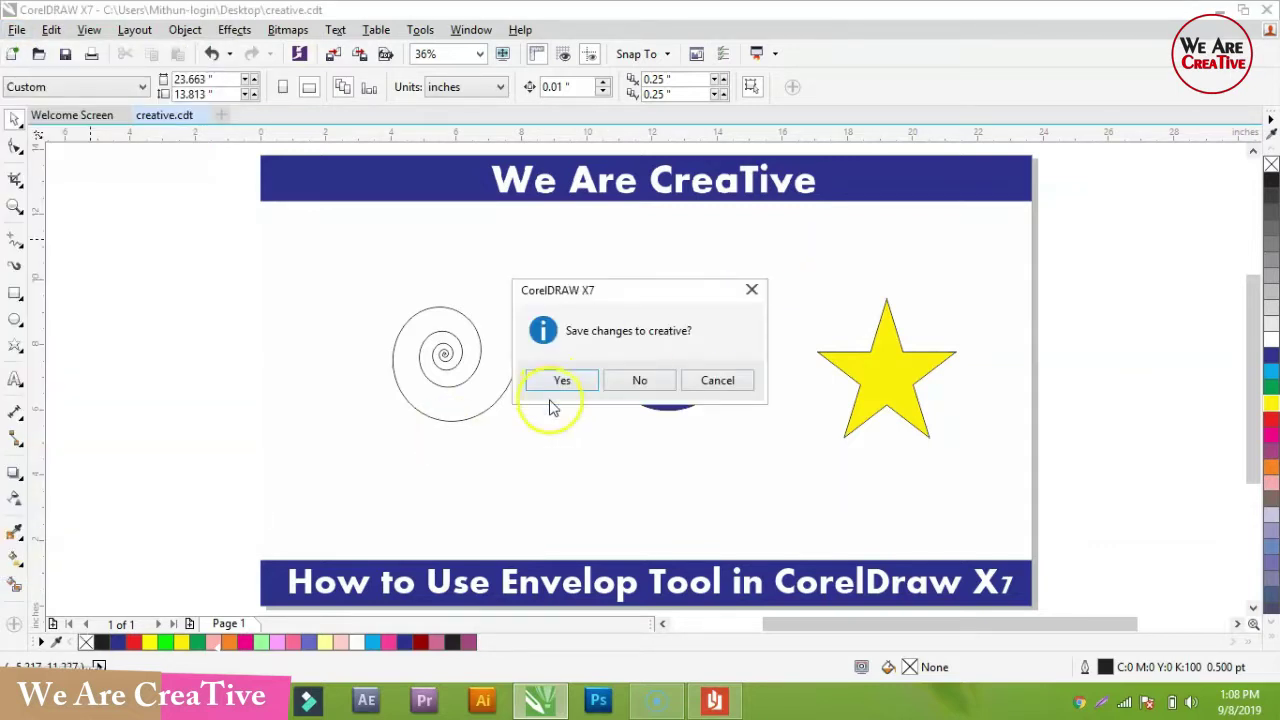
left_click(630, 381)
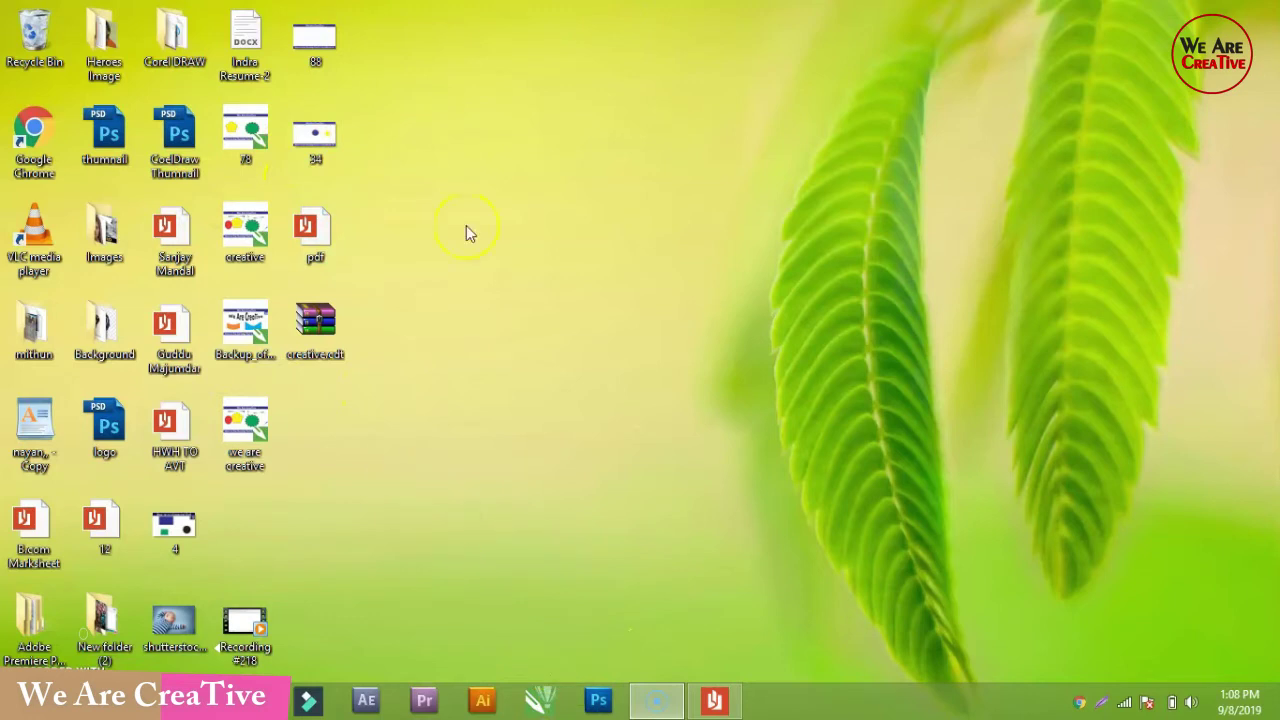
Open the 34.gif image from the desktop for viewing
double_click(318, 138)
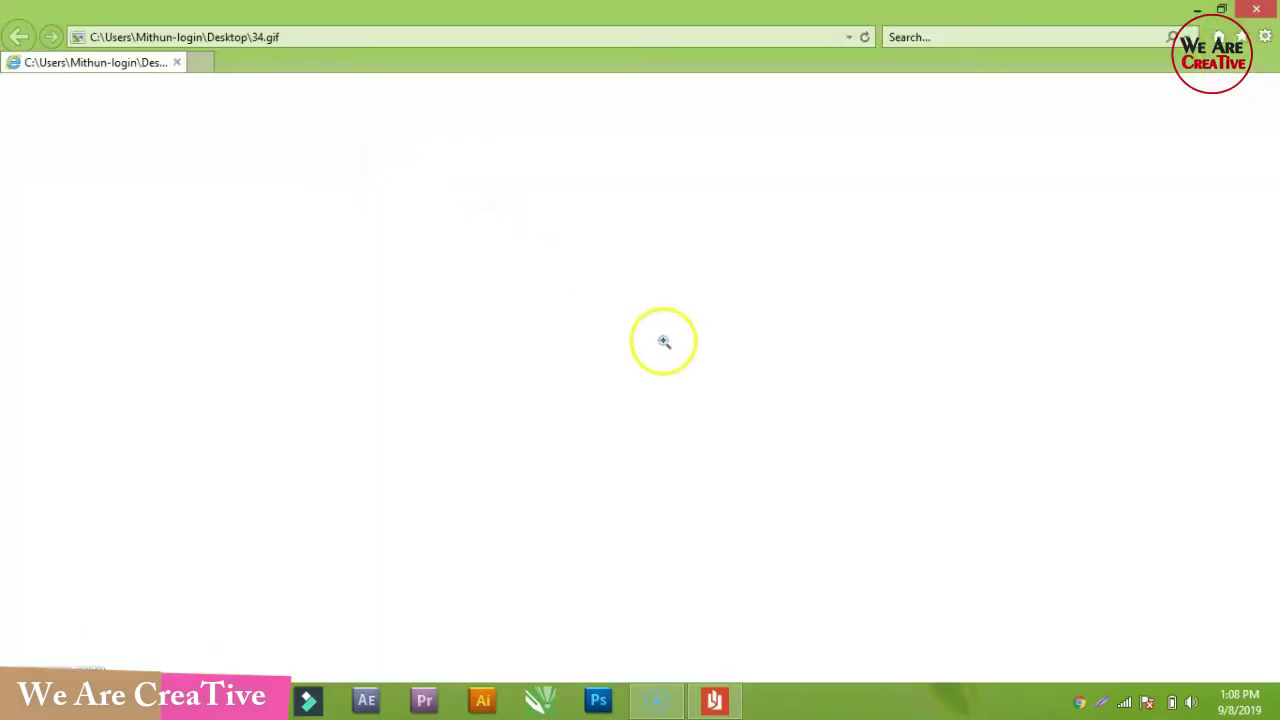